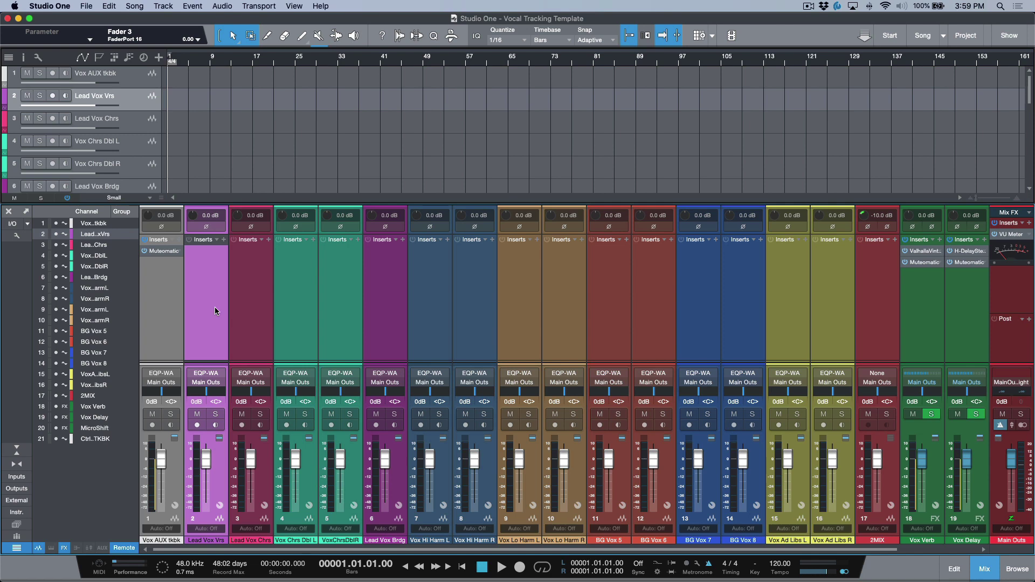
Hide the mixer, switch to Finder and look through the Templates folder inside Songs
key("F3")
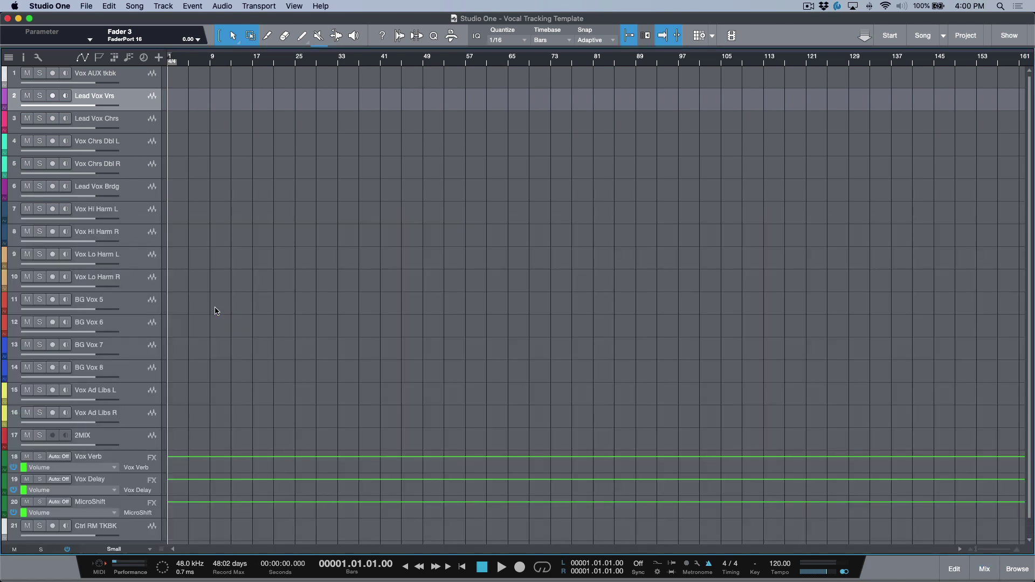
key("super+Tab")
key("super+Tab")
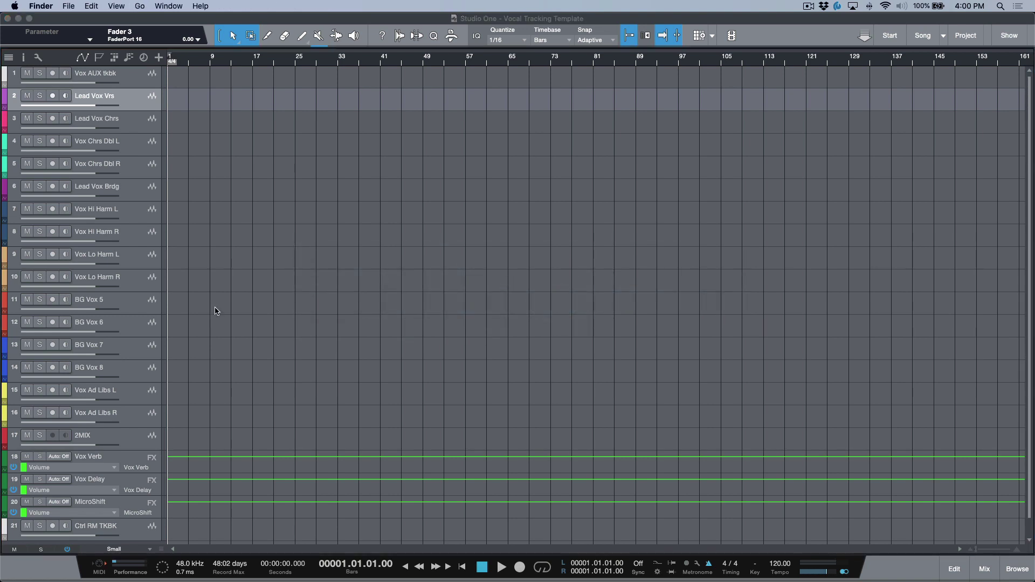
key("super+n")
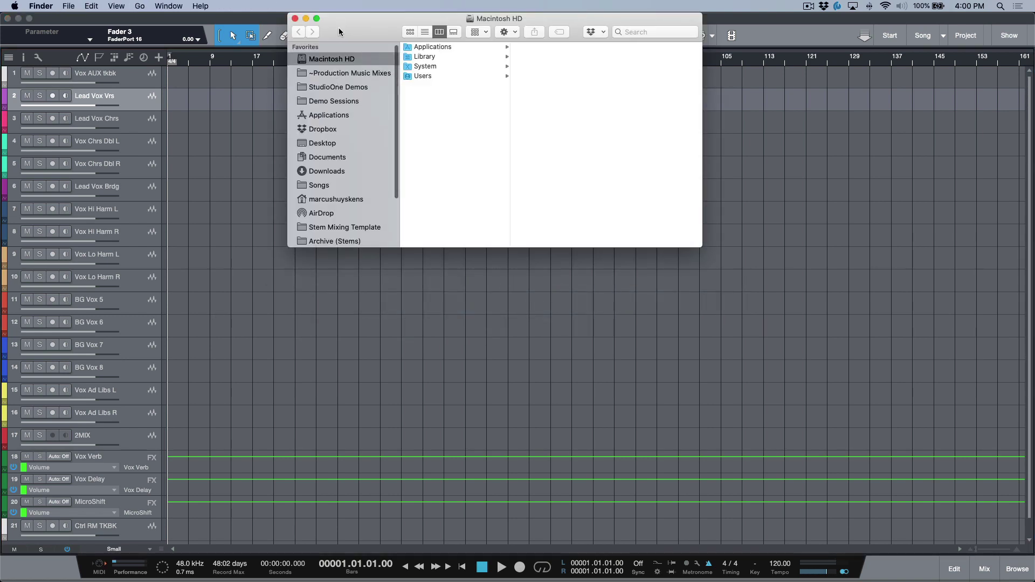
left_click(322, 185)
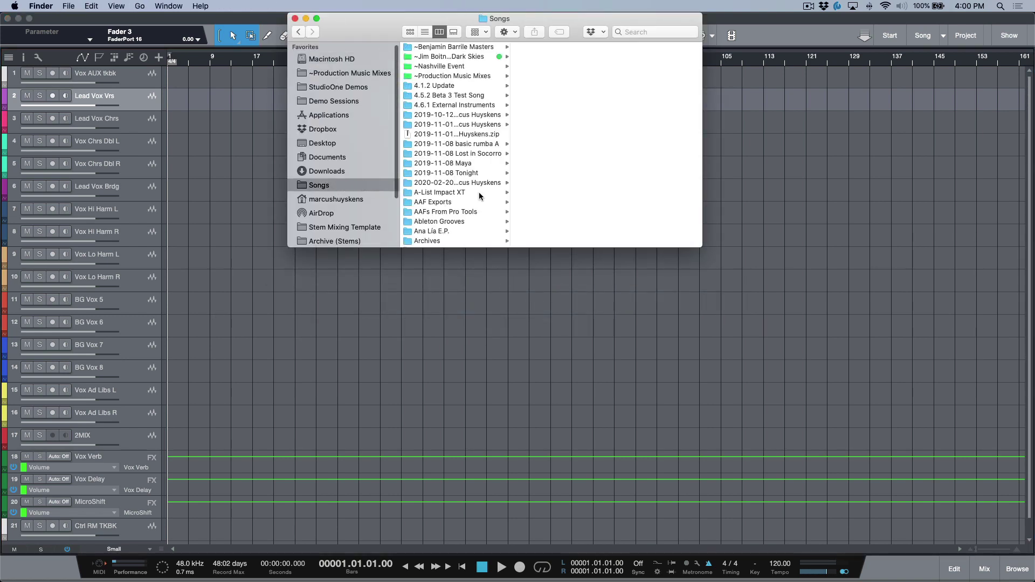
scroll(479, 192, "down", 10)
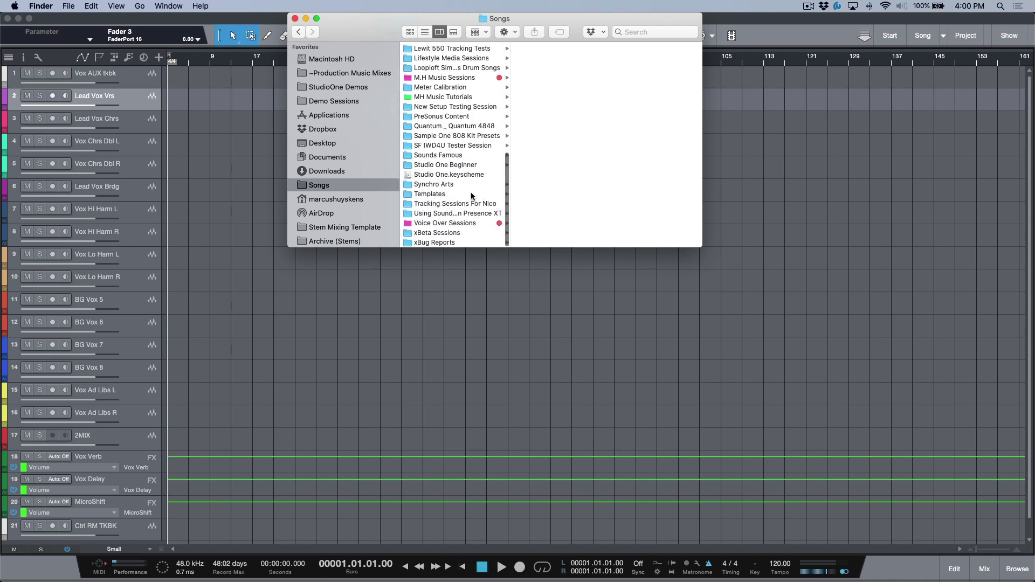
left_click(470, 194)
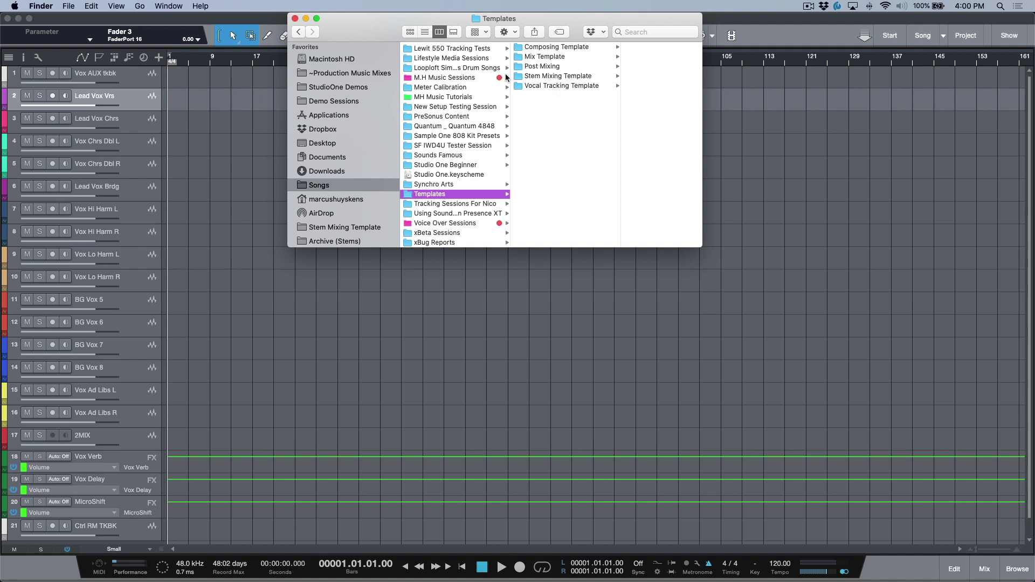
left_click(295, 18)
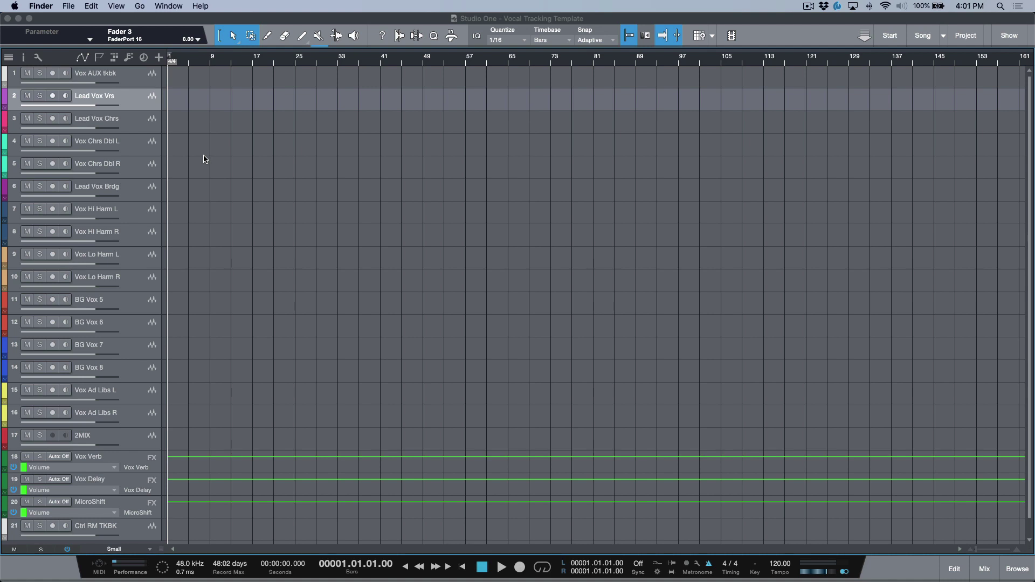
Select the Vox Chrs Dbl L and Vox Chrs Dbl R tracks together and briefly zoom in on them
left_click(146, 104)
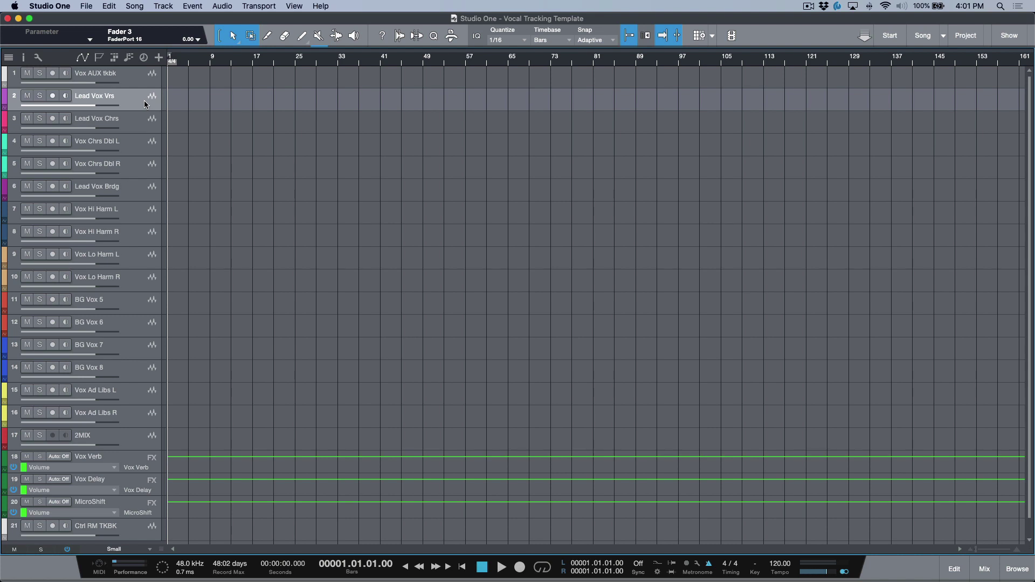
key("Down")
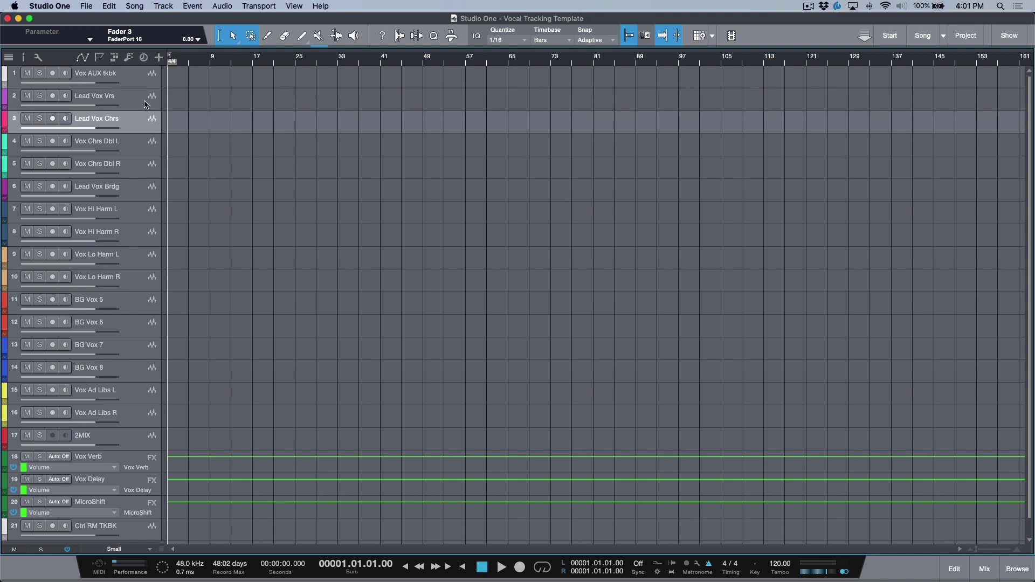
key("Down")
key("shift+Down")
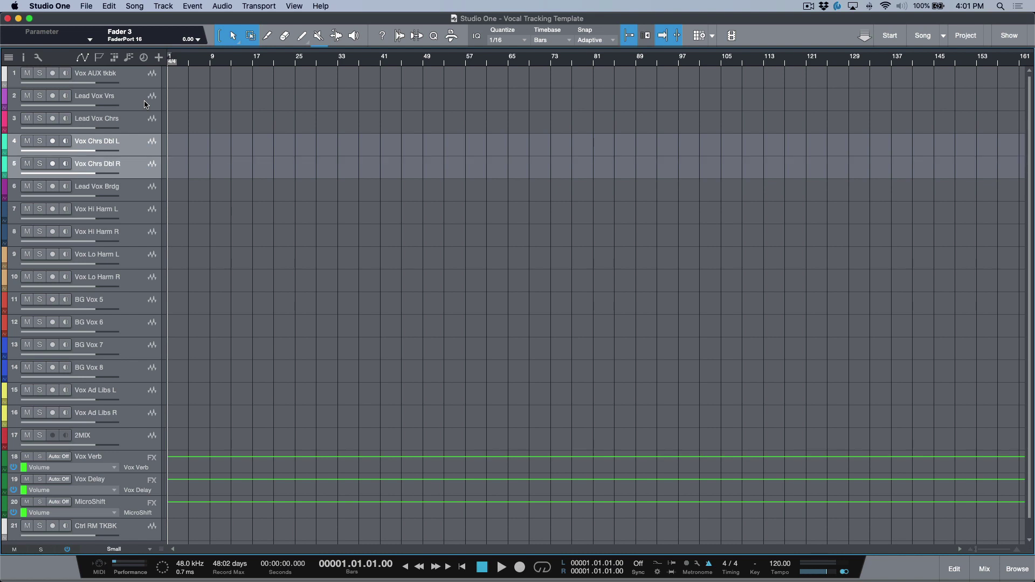
key("z")
key("z")
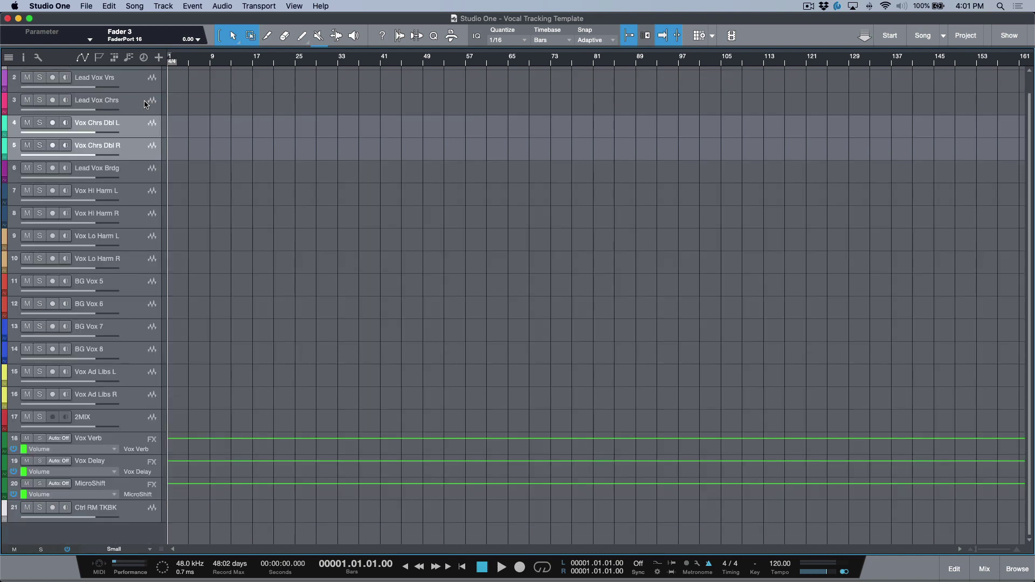
Step through the lead vocal and chorus double tracks, ending on Lead Vox Vrs
key("Down")
key("Down")
key("Up")
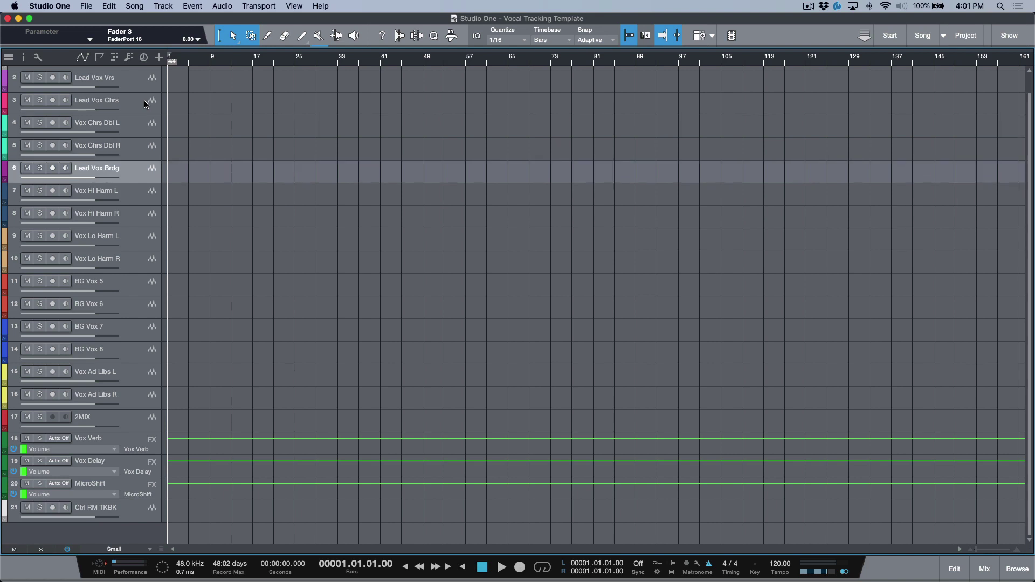
key("Up")
key("Up")
key("Up")
key("Down")
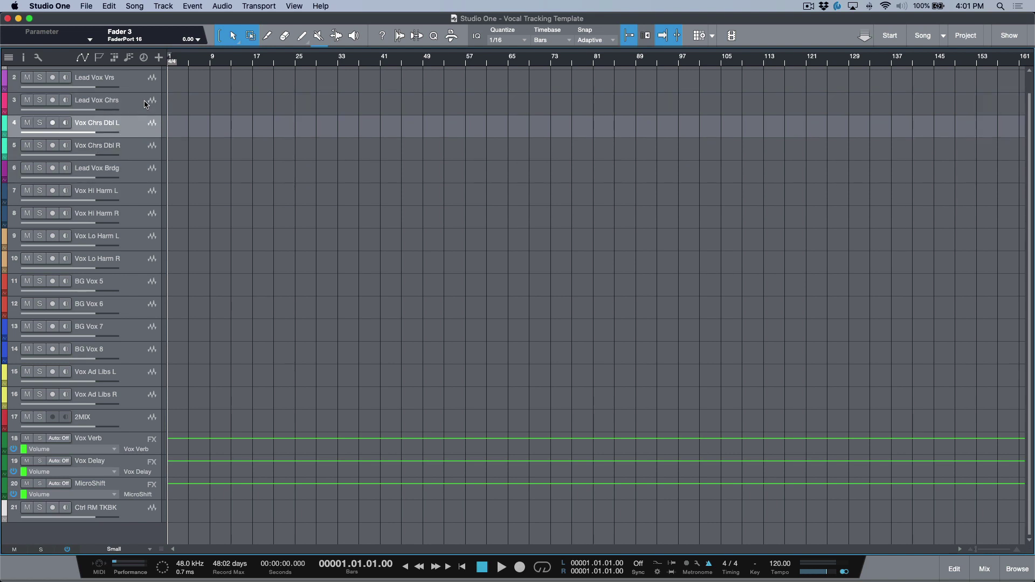
key("Down")
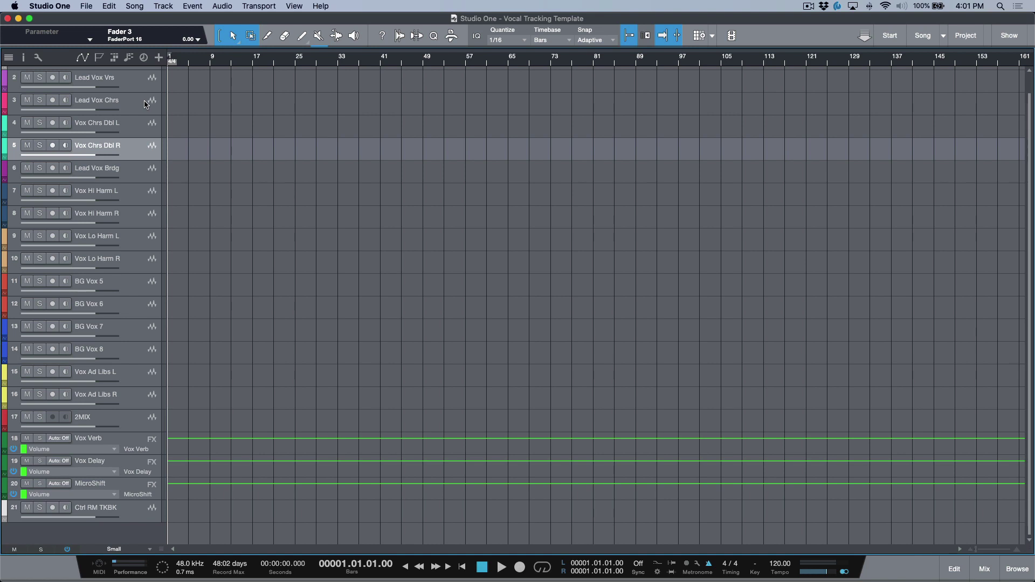
key("Up")
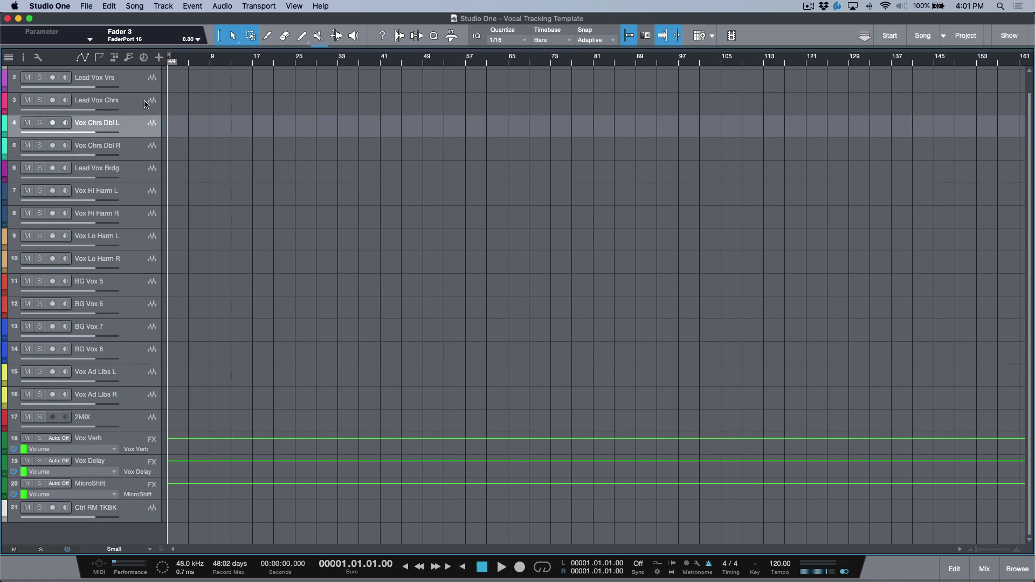
key("Up")
key("Up")
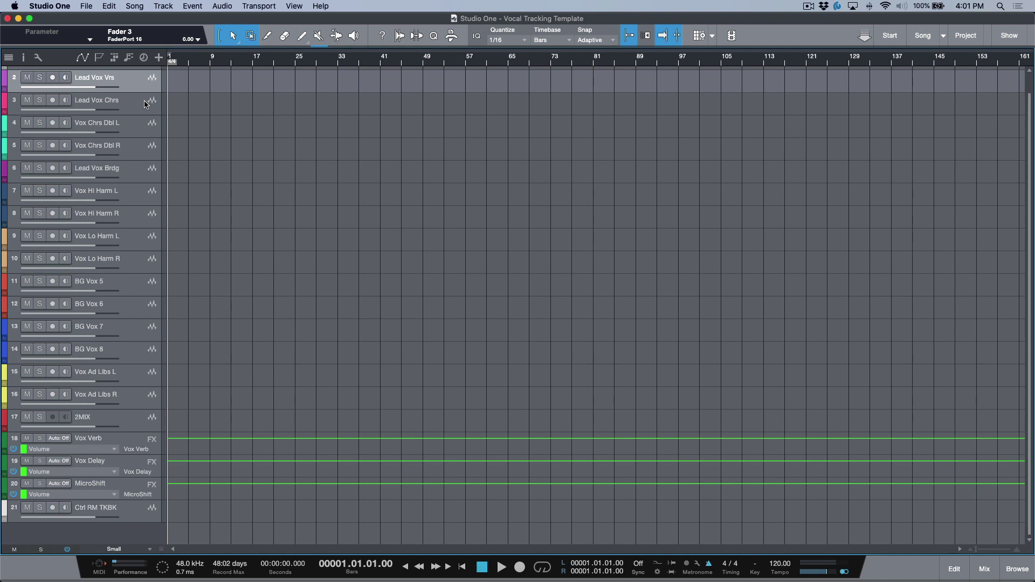
Move down past Lead Vox Brdg and select the Vox Hi Harm L and Vox Hi Harm R tracks together
key("Down")
key("Down")
key("Down")
key("Down")
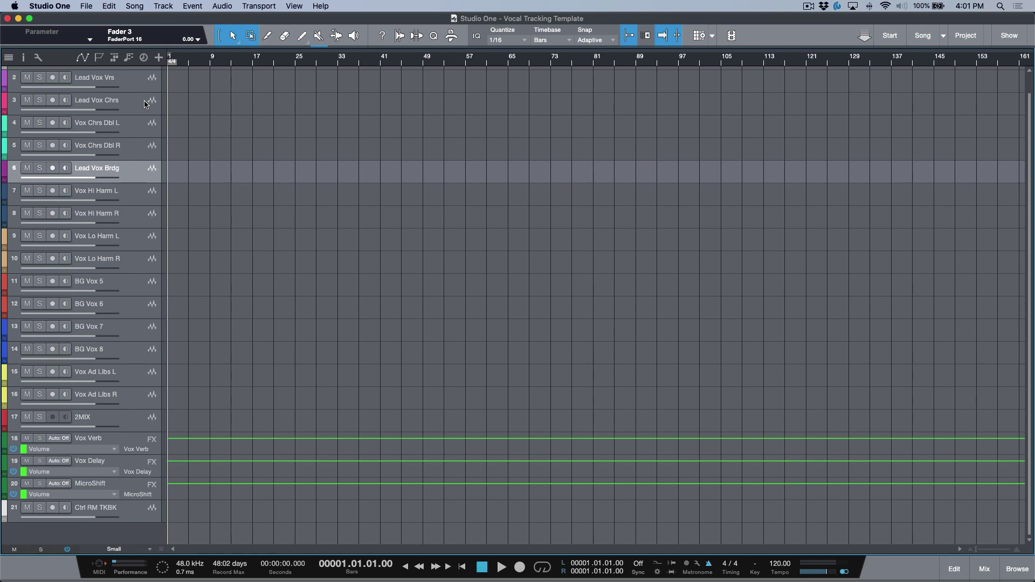
key("Down")
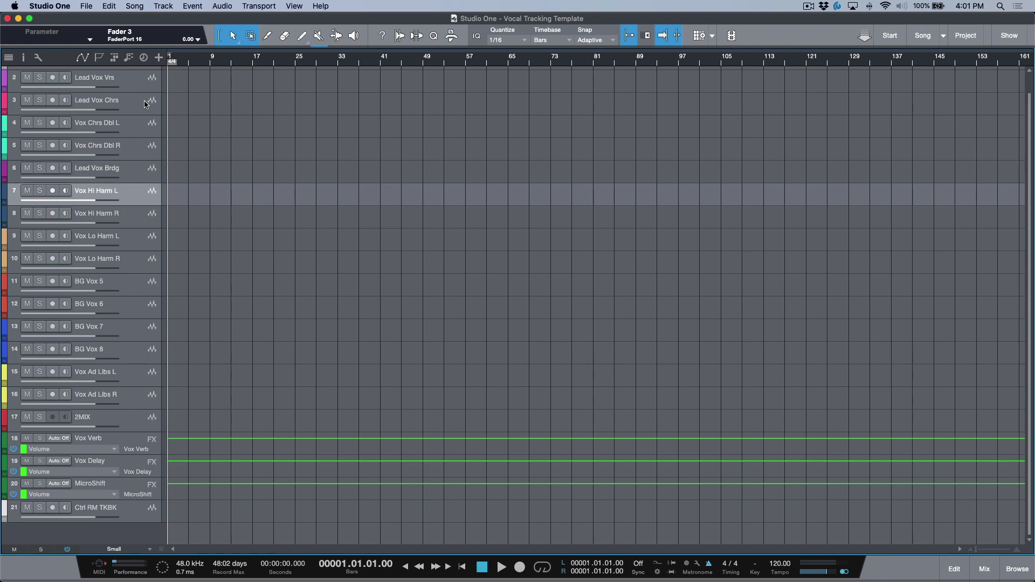
key("shift+Down")
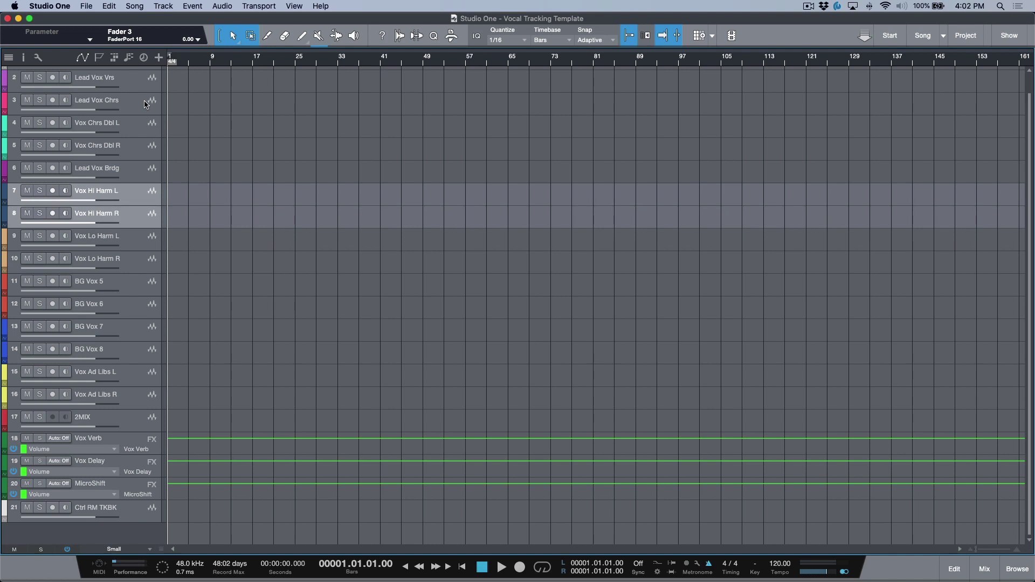
Select the Vox Lo Harm L and Vox Lo Harm R tracks together and briefly zoom in on them
key("Down")
key("shift+Down")
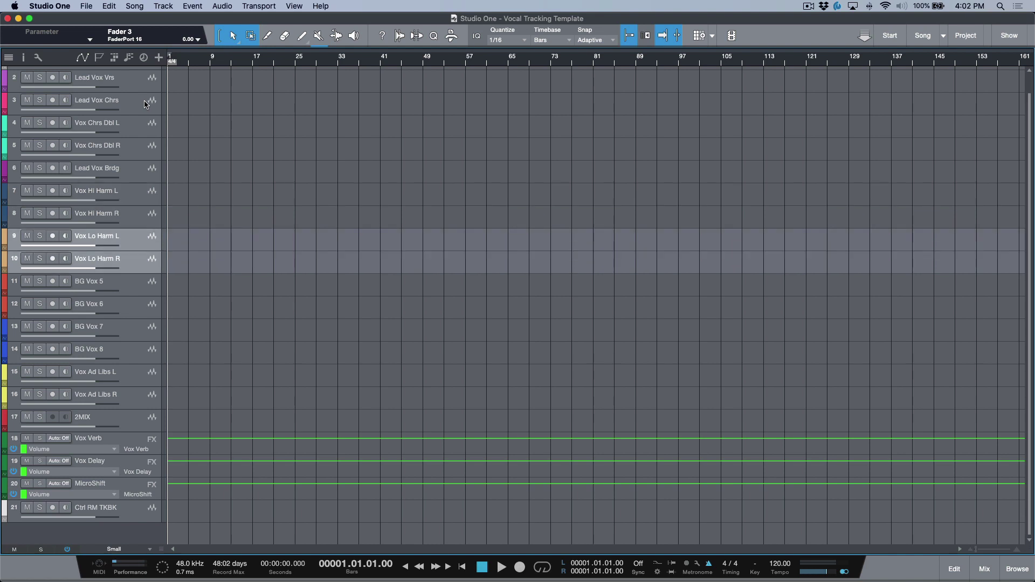
key("z")
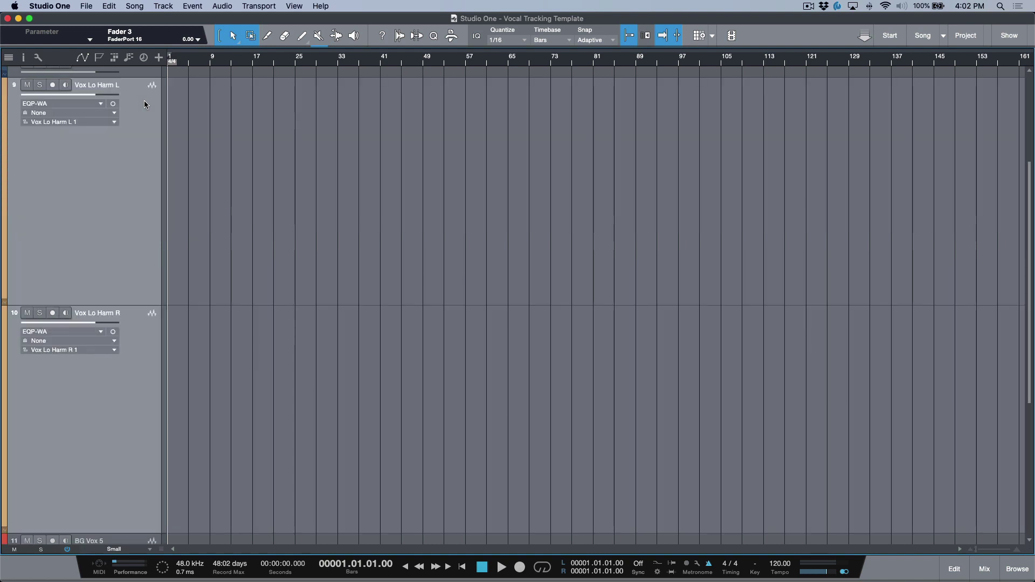
key("z")
Step through the BG Vox tracks and select Vox Ad Libs L and Vox Ad Libs R together
key("Down")
key("Down")
key("Down")
key("Down")
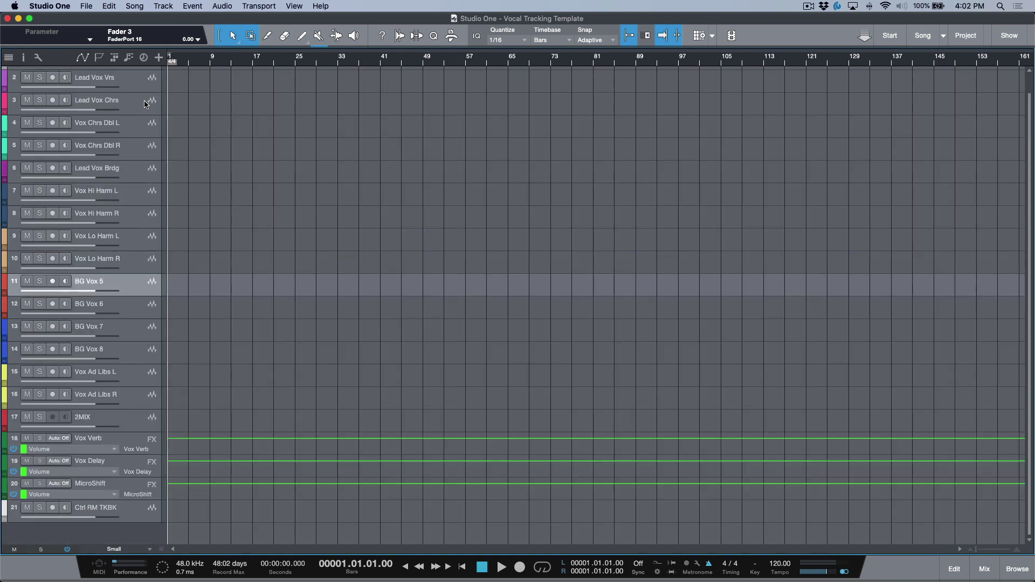
key("Up")
key("Up")
key("Up")
key("Down")
key("Down")
key("Down")
key("Down")
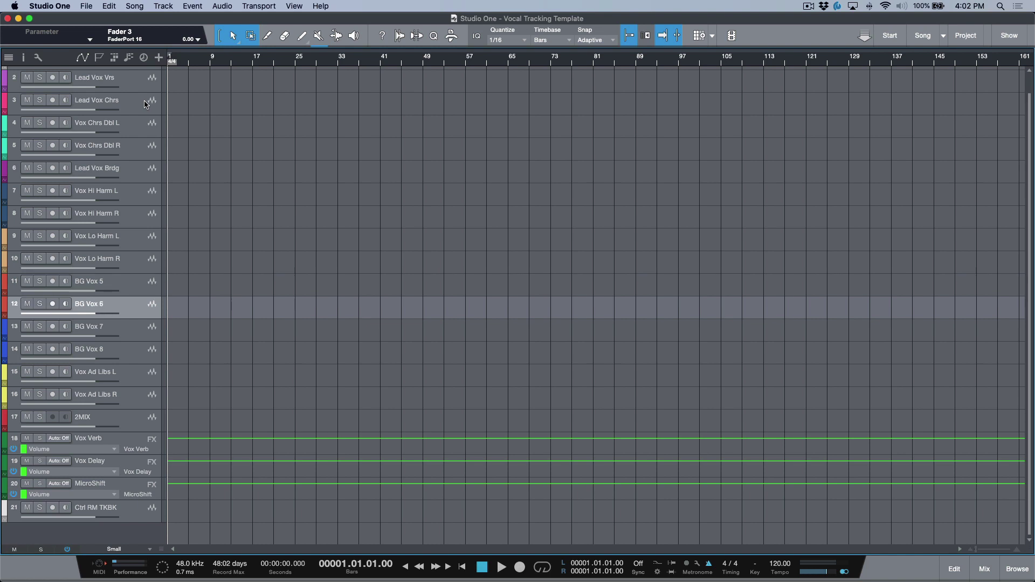
key("shift+Down")
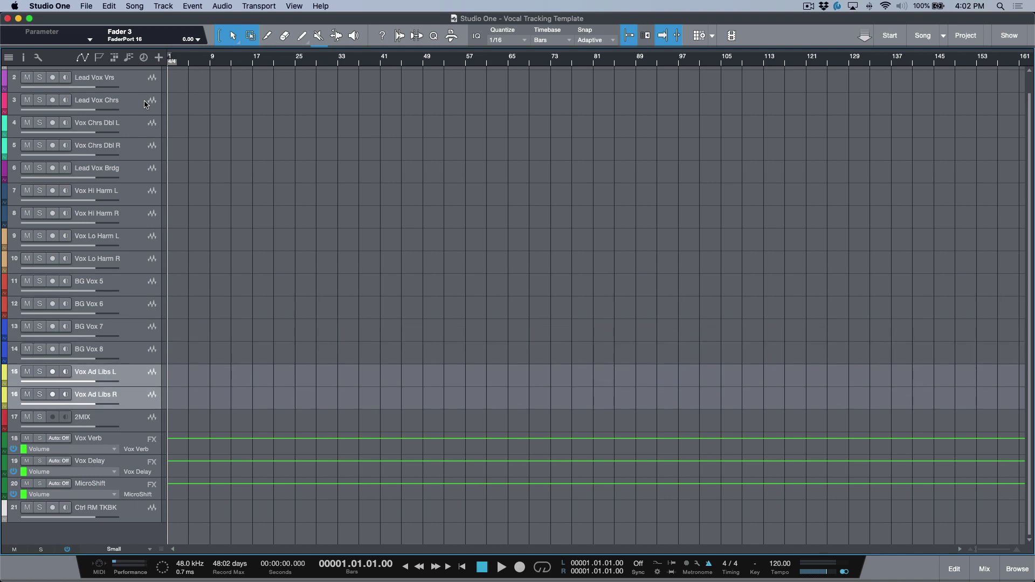
Select the BG Vox 7 and BG Vox 8 tracks together
key("shift+f")
key("shift+f")
key("Up")
key("Up")
key("shift+Down")
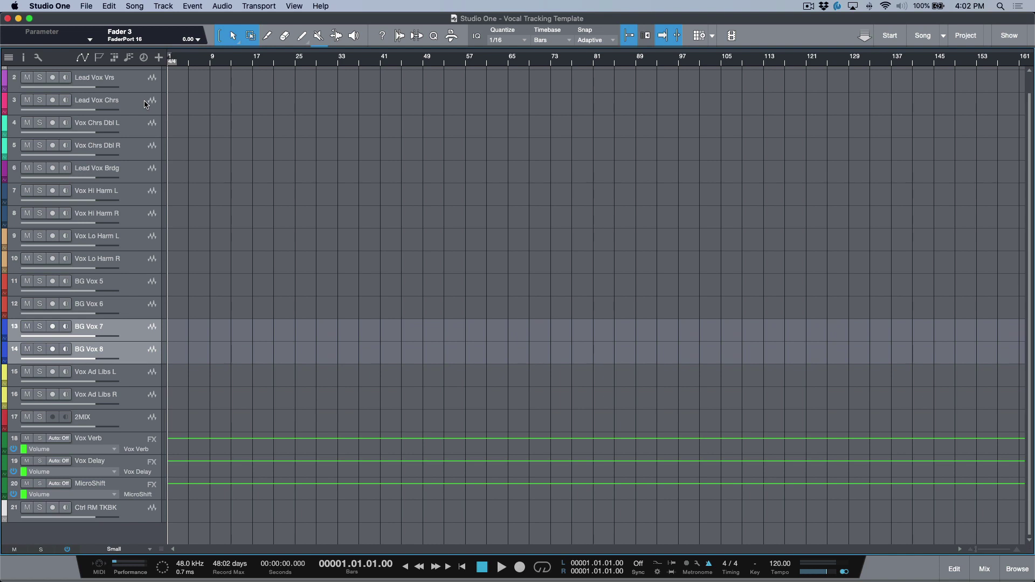
Select the whole range of vocal tracks from Vox Ad Libs R up to Vox AUX tkbk
key("Down")
key("Down")
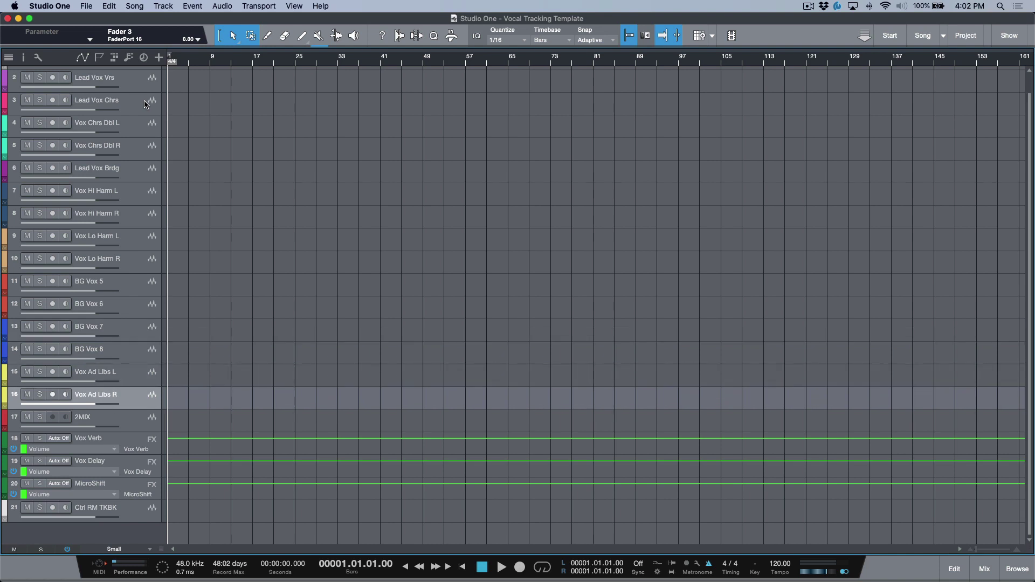
scroll(145, 105, "up", 1)
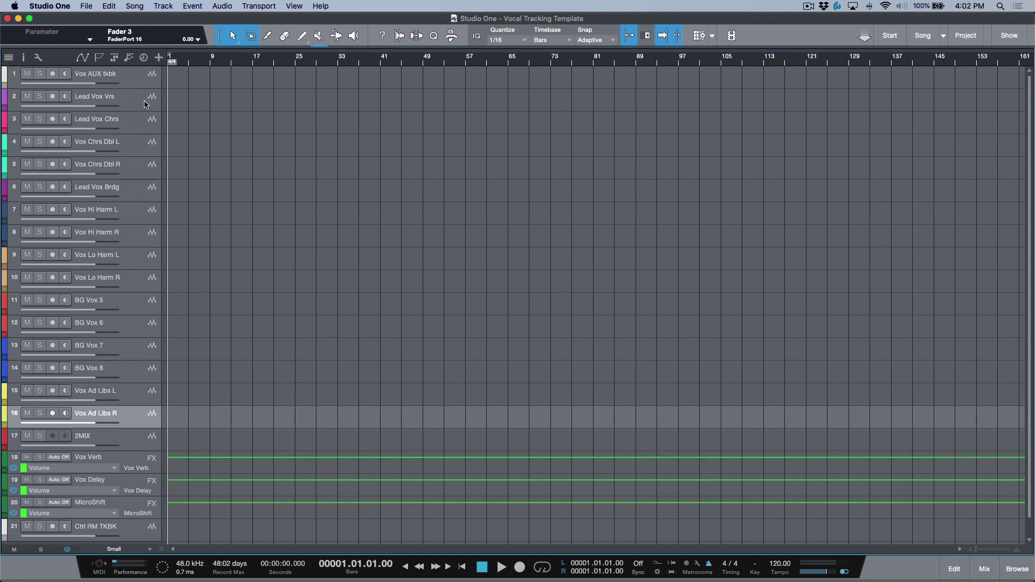
left_click(136, 82, "shift")
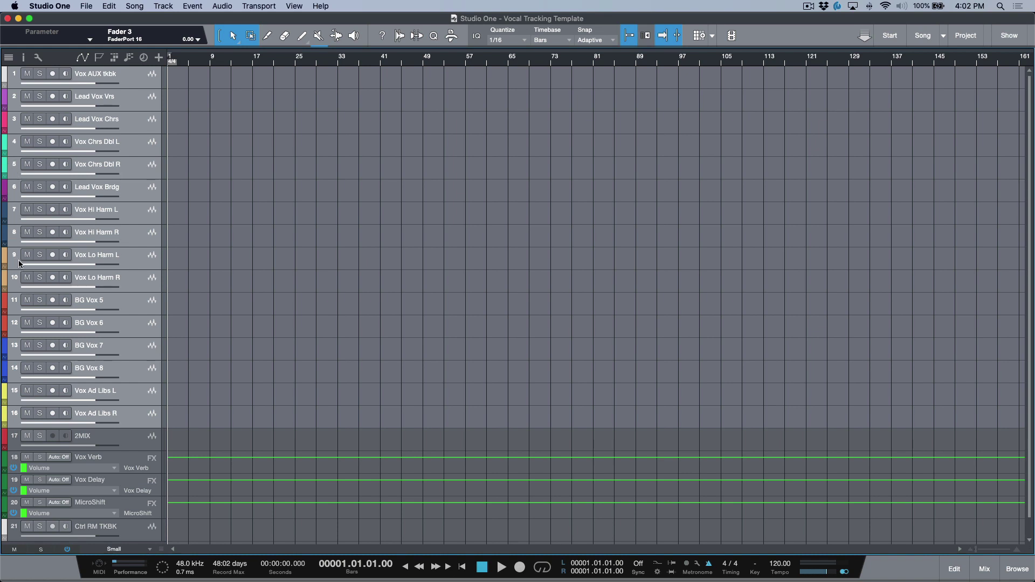
Select the Vox Ad Libs L and R pair, followed by the Vox Chrs Dbl L and R pair
left_click(135, 399)
left_click(137, 416, "shift")
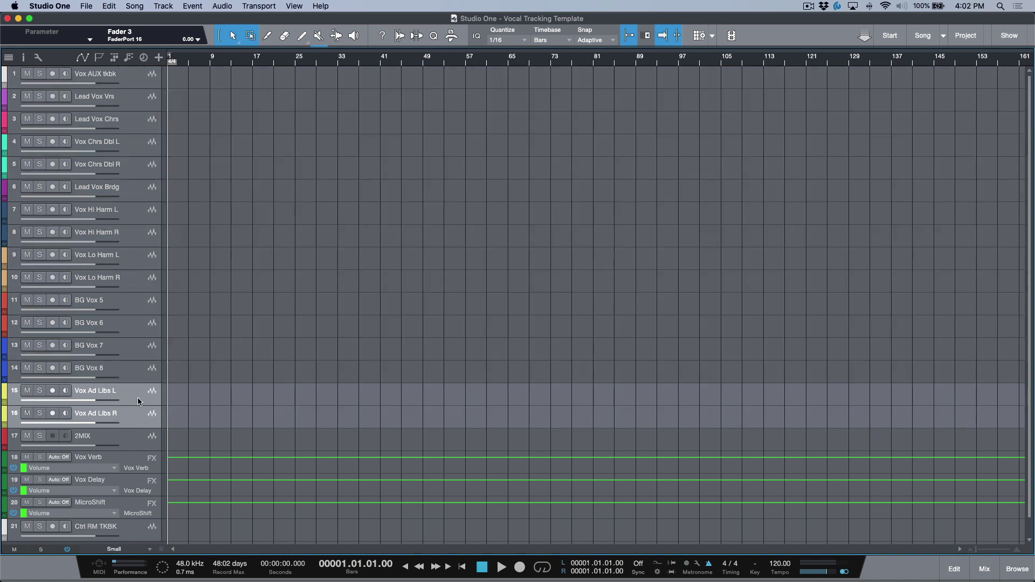
left_click(136, 150)
left_click(135, 166, "shift")
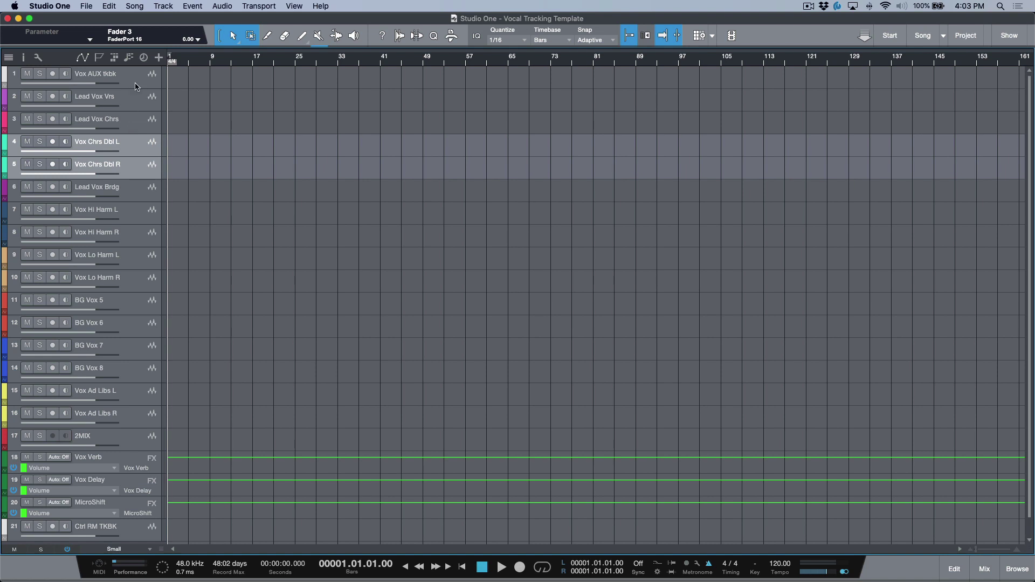
Select the Vox Verb track and review the Advanced Automation preferences without changing anything
left_click(138, 470)
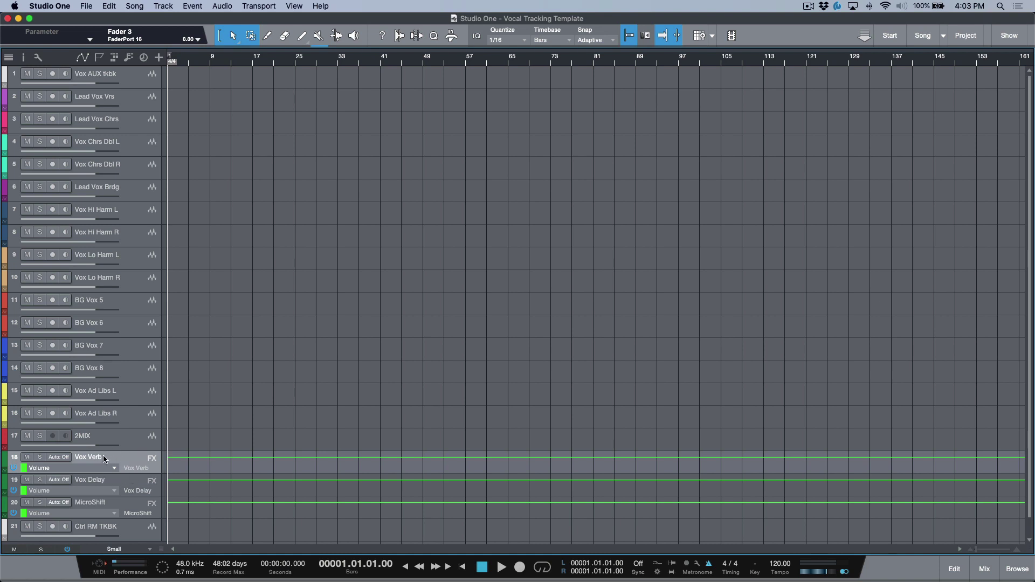
key("super+comma")
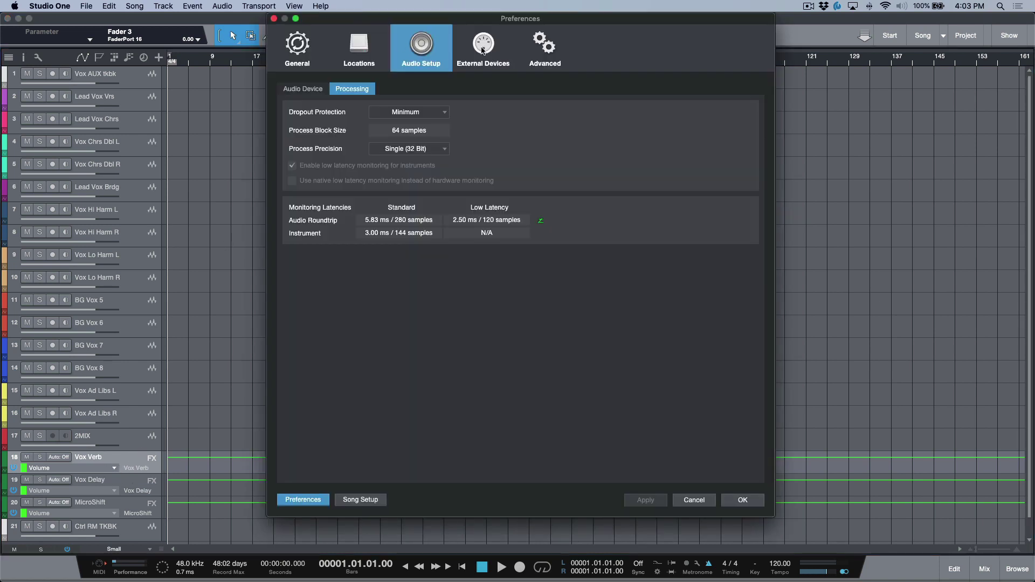
left_click(542, 48)
left_click(341, 90)
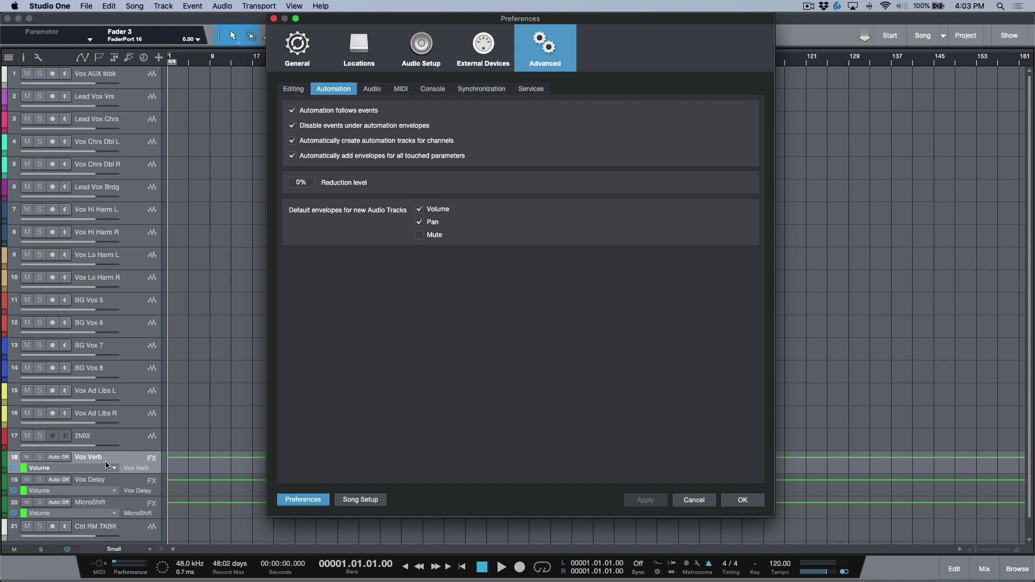
left_click(694, 501)
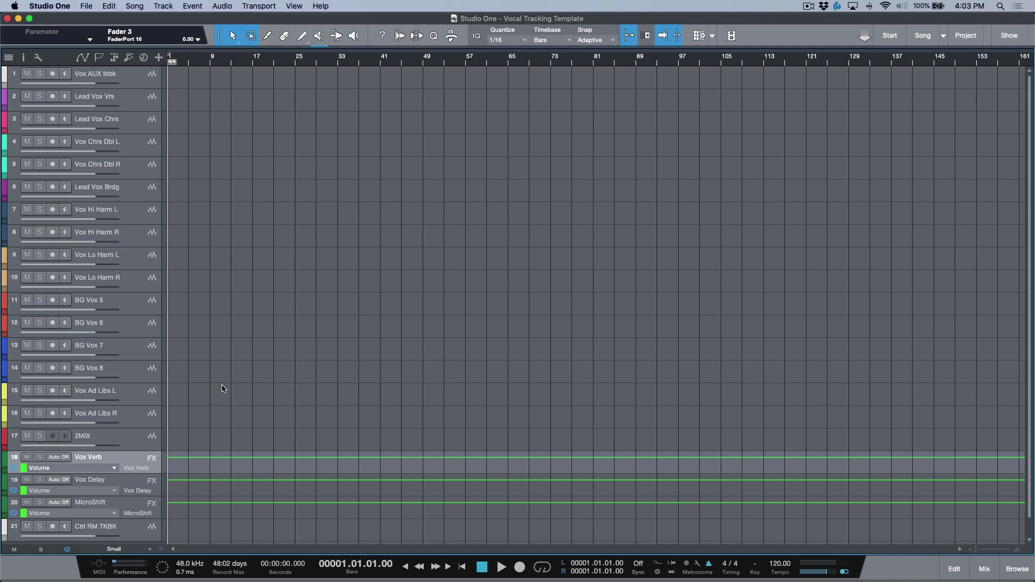
Show the track inspector for the selected Vox Verb track
left_click(23, 58)
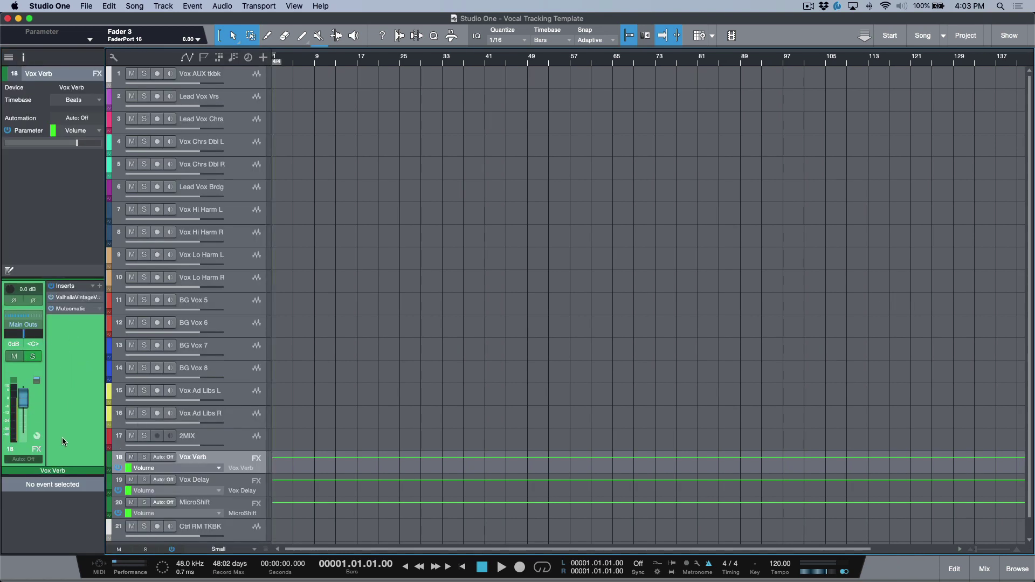
Replace the track inspector view with the mix console and select all channels from Lead Vox Vrs through Vox Ad Libs R
left_click(24, 57)
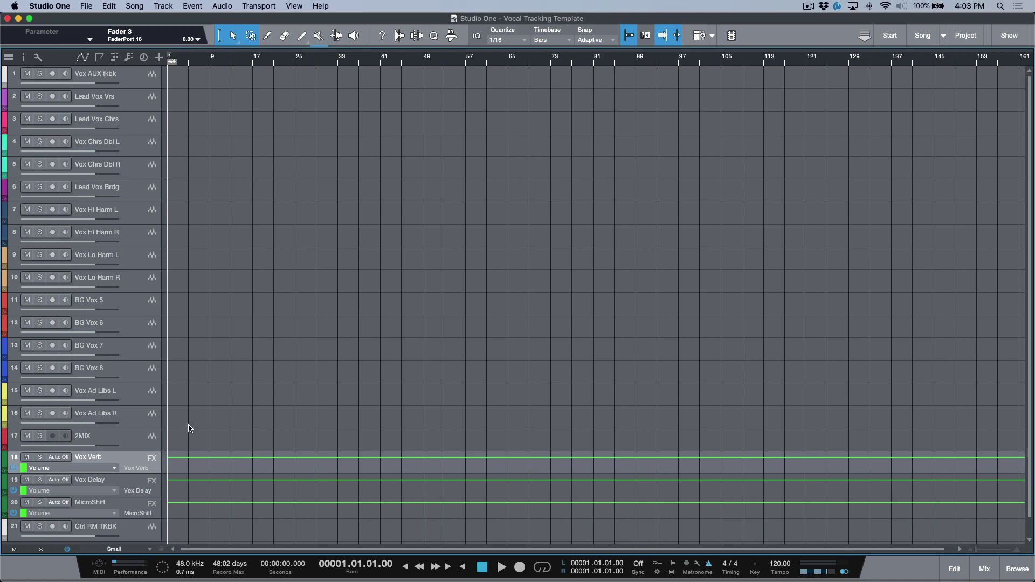
key("F3")
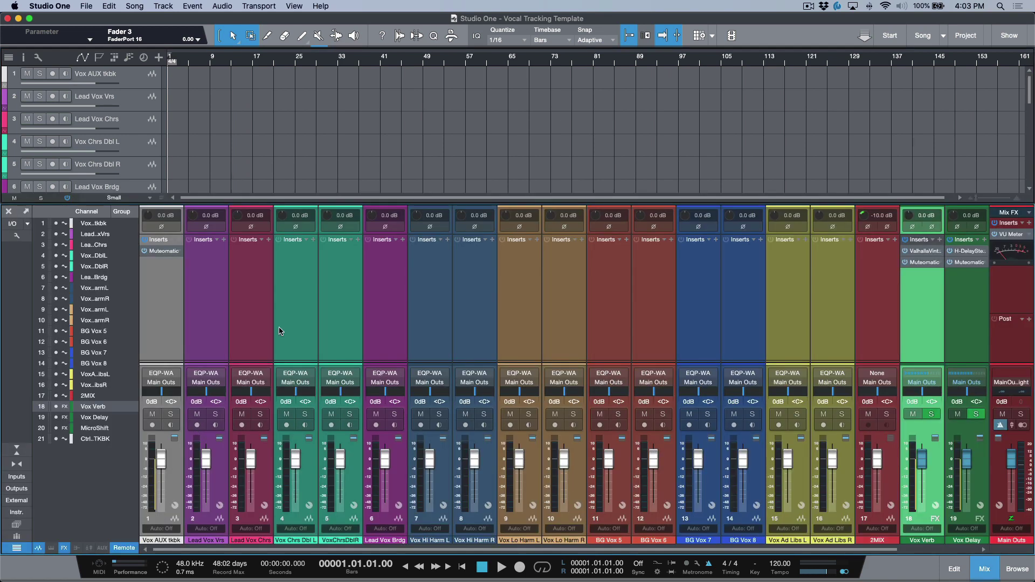
left_click(218, 323)
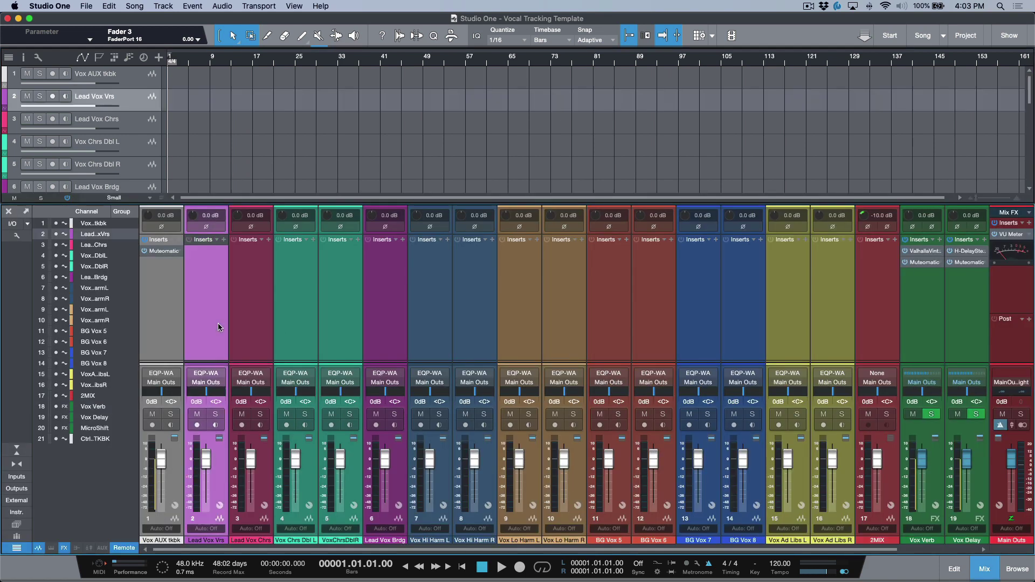
left_click(828, 320, "shift")
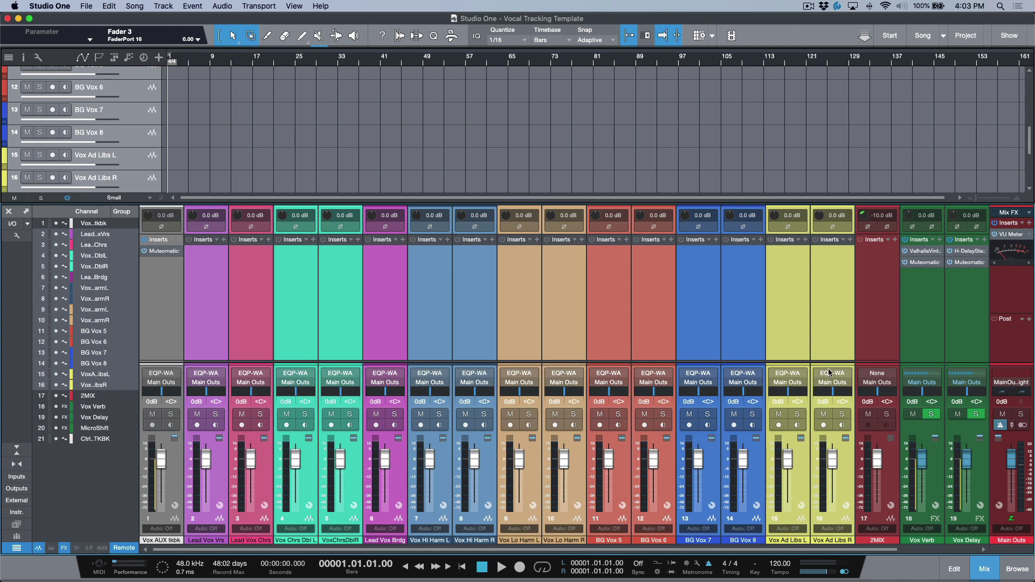
Review the output and input routing in the song's Audio I/O Setup, and leave it without applying changes
left_click(17, 234)
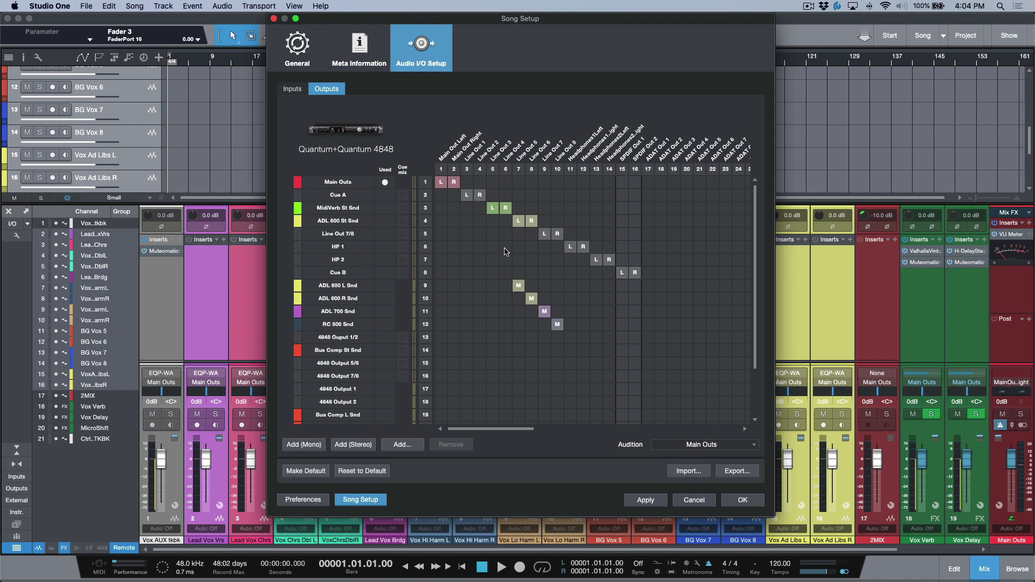
scroll(506, 251, "down", 5)
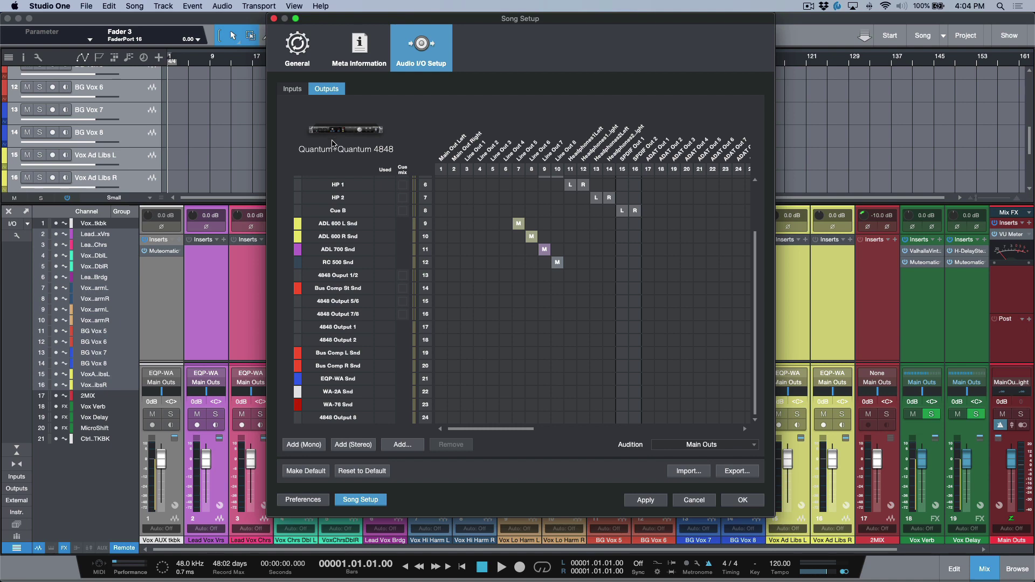
left_click(293, 90)
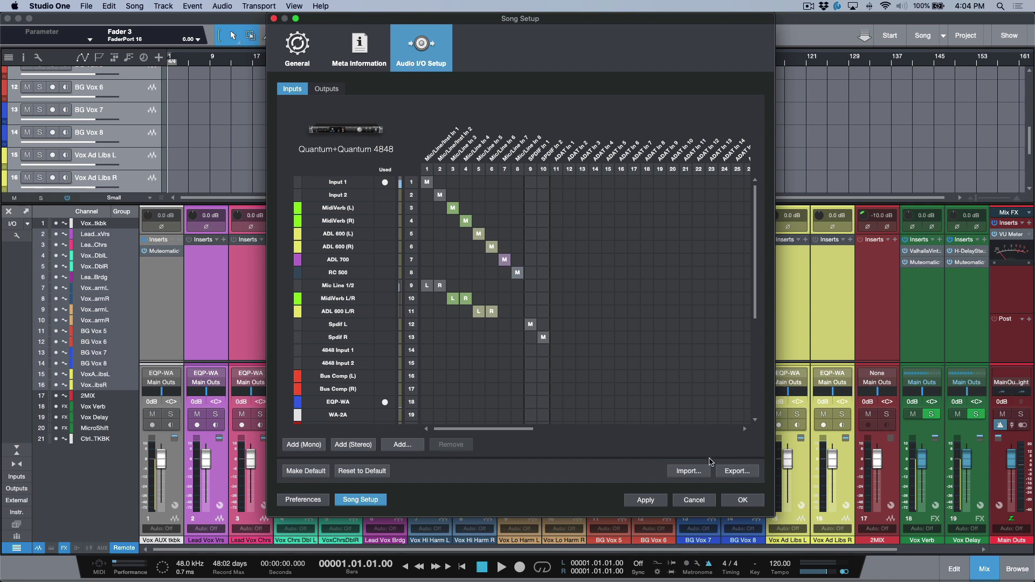
left_click(694, 499)
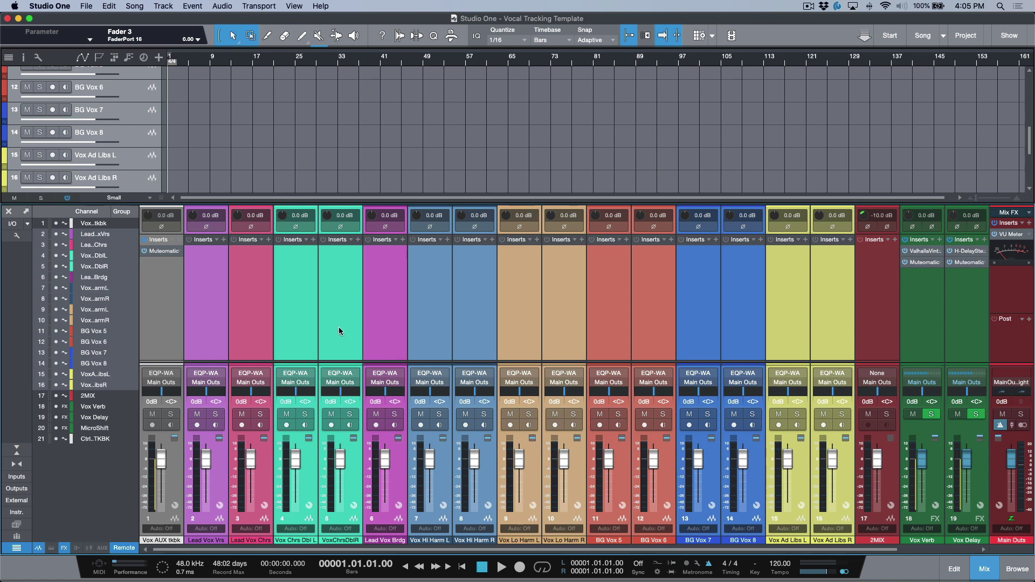
Select the Ctrl RM TKBK channel in the console and inspect its Muteomatic insert, closing the plug-in window when finished
scroll(339, 327, "right", 2)
scroll(338, 327, "left", 2)
scroll(338, 326, "right", 2)
left_click(956, 314)
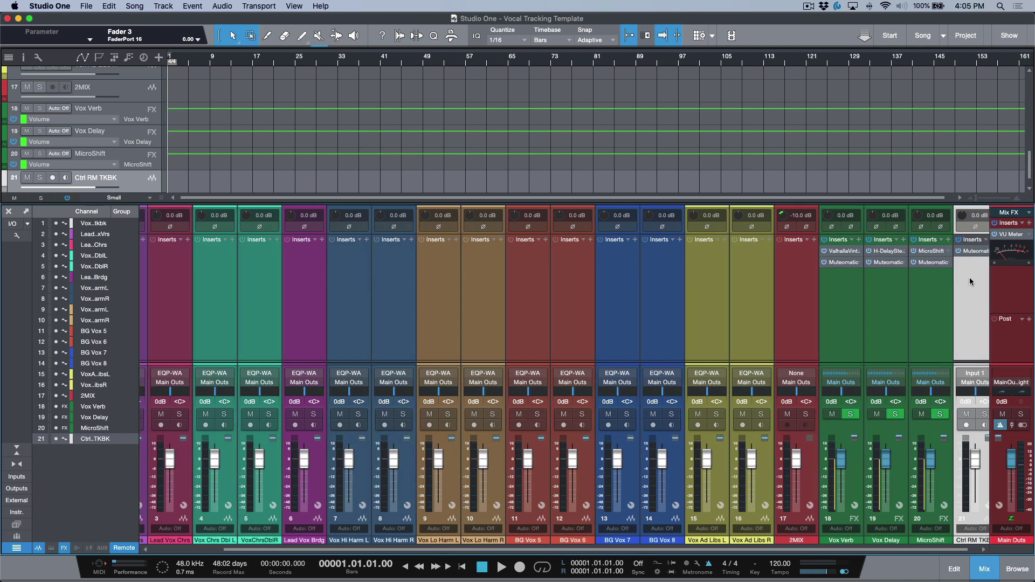
left_click(962, 253)
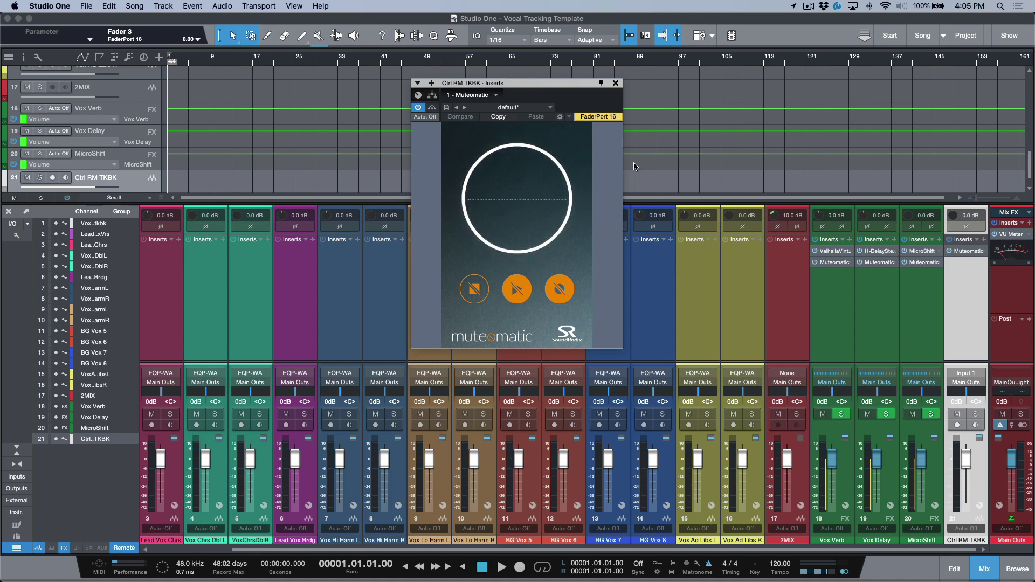
left_click(615, 83)
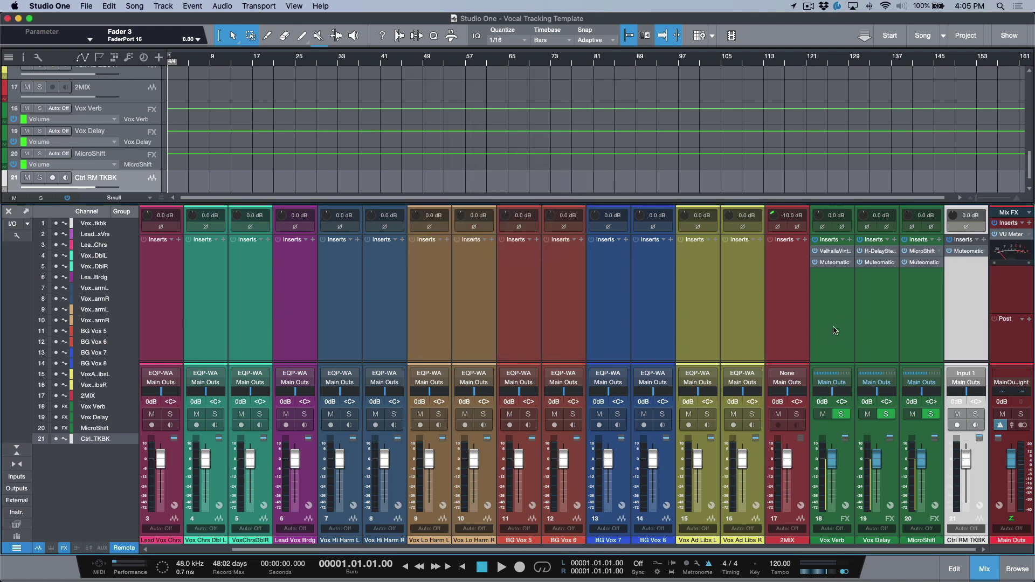
Inspect the first insert on each effects channel in turn: ValhallaVintageVerb on Vox Verb, H-Delay on Vox Delay, and MicroShift on MicroShift
left_click(834, 330)
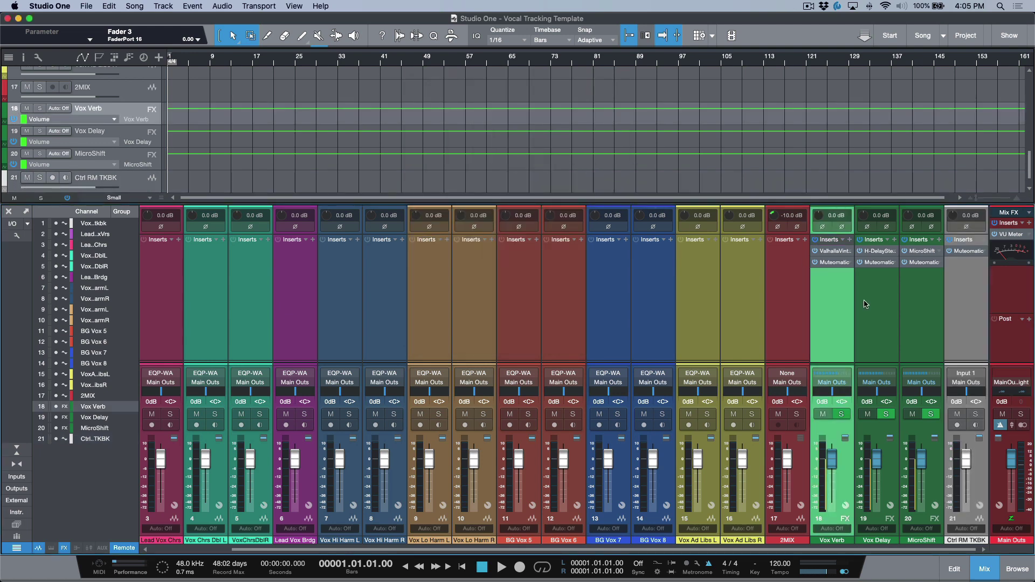
left_click(834, 251)
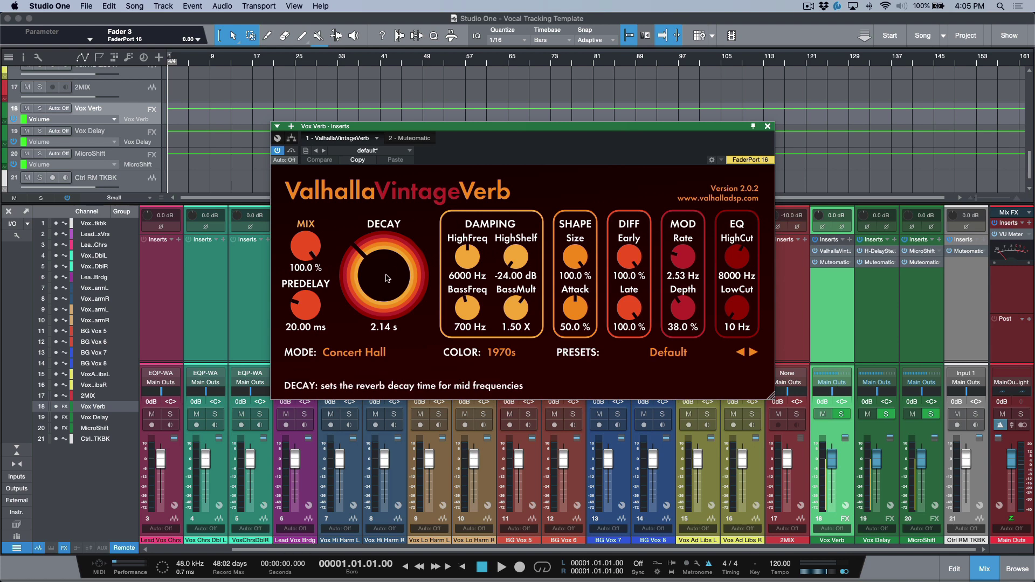
key("Down")
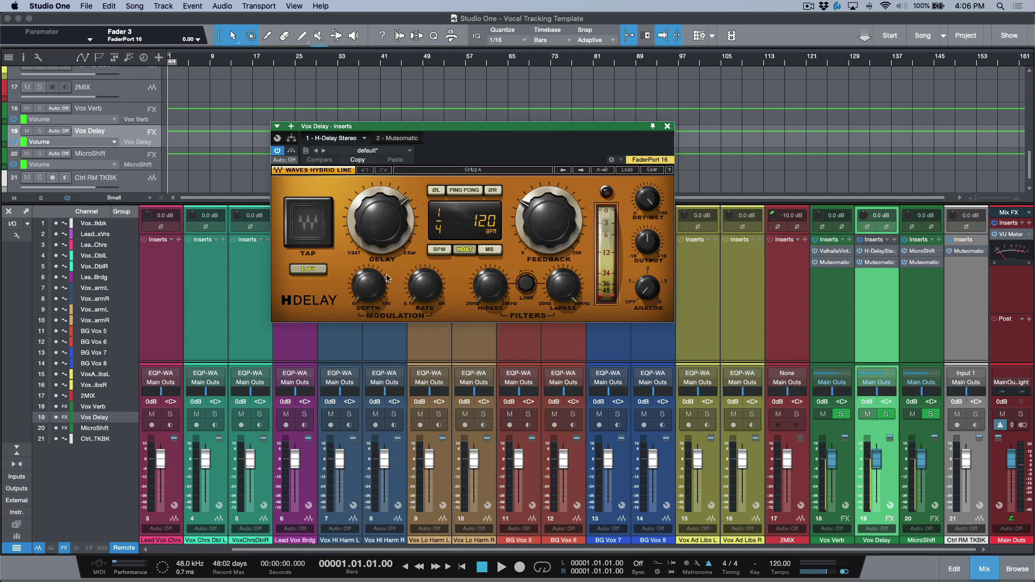
key("Down")
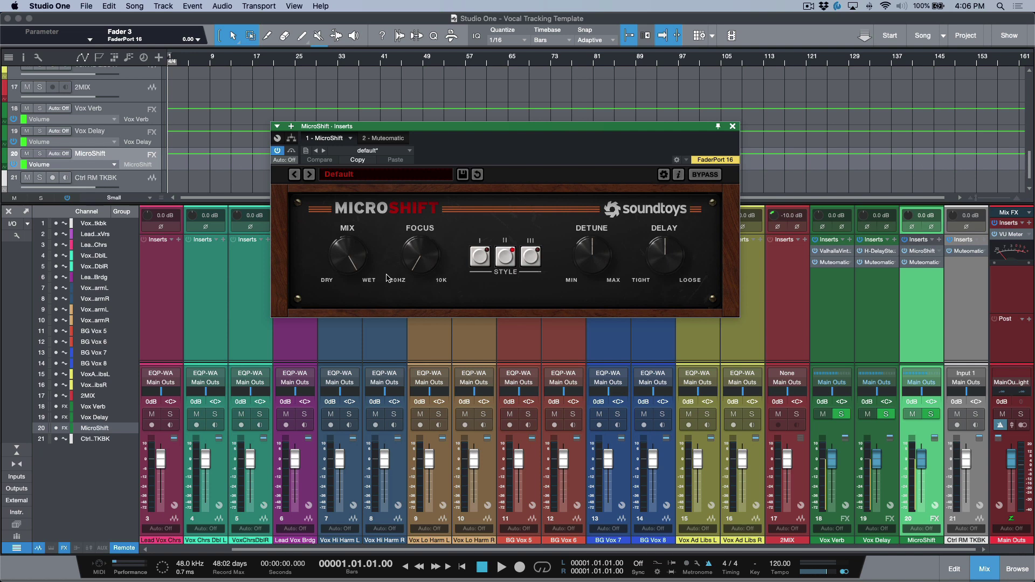
Return to the Vox Verb inserts, inspect the Muteomatic plug-in's settings and close the plug-in window
key("Up")
key("Up")
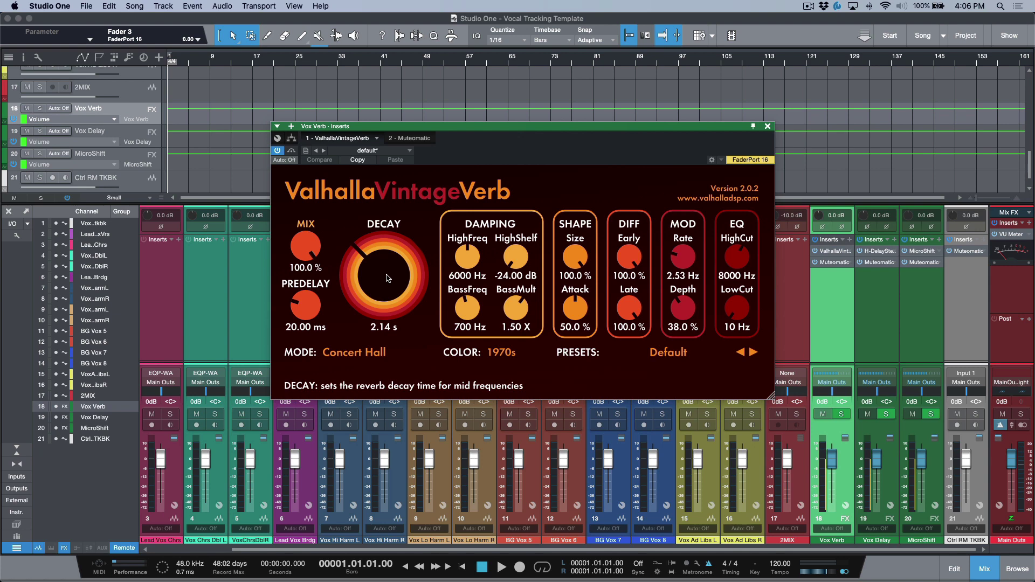
left_click(413, 139)
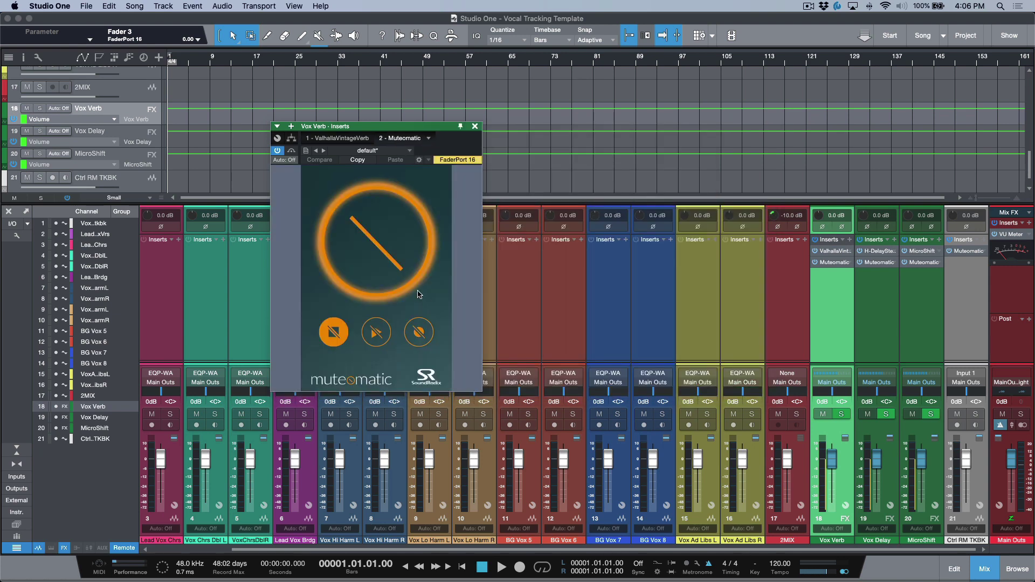
left_click(475, 126)
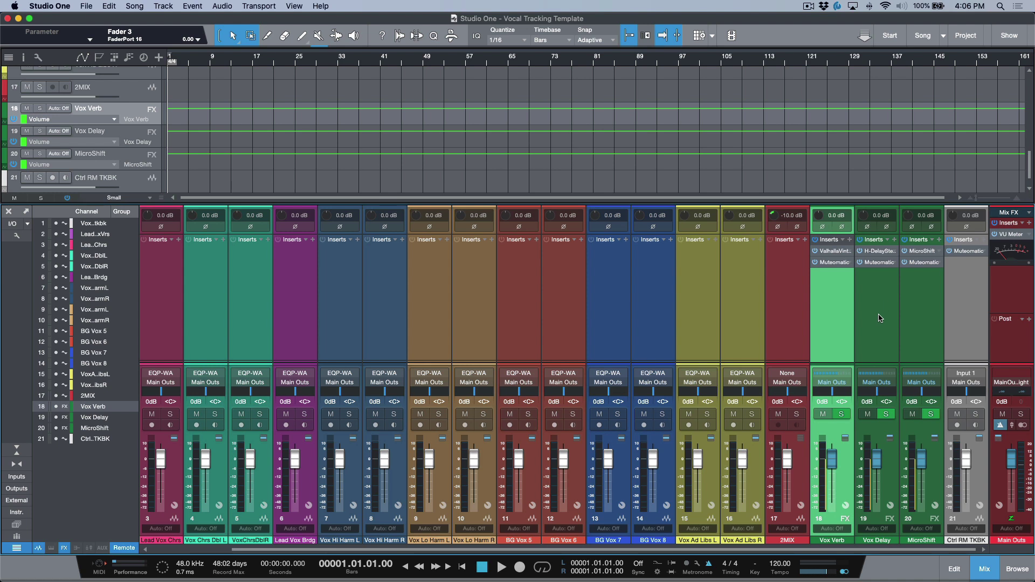
Select the 2MIX channel in the console to examine its input gain and fader
left_click(789, 318)
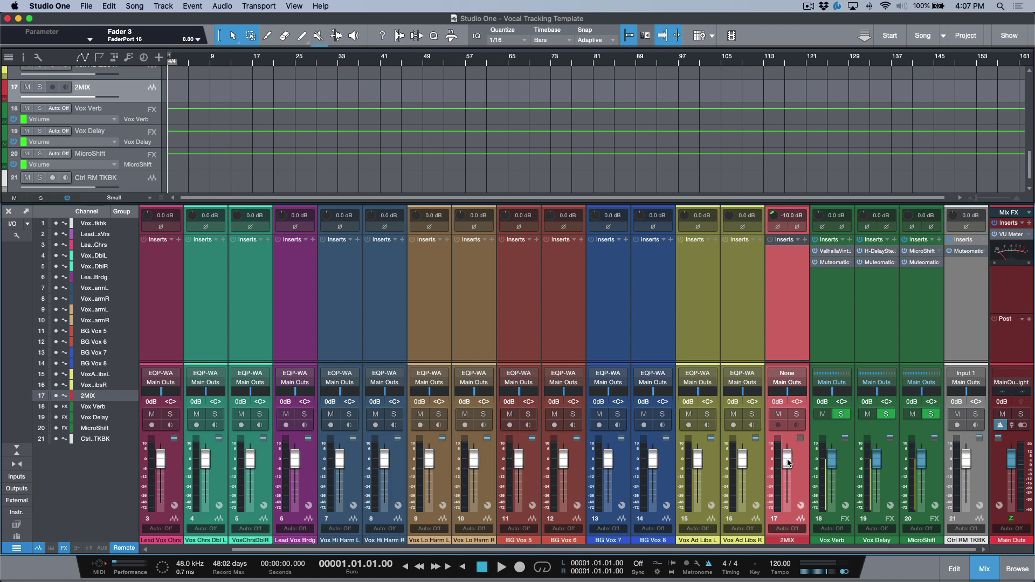
scroll(788, 462, "left", 1)
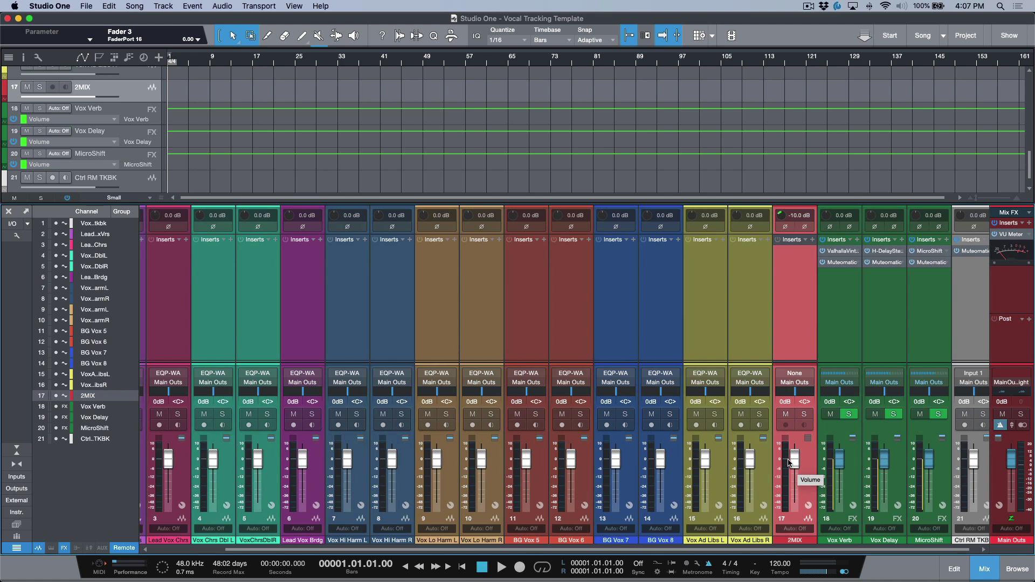
scroll(609, 323, "right", 1)
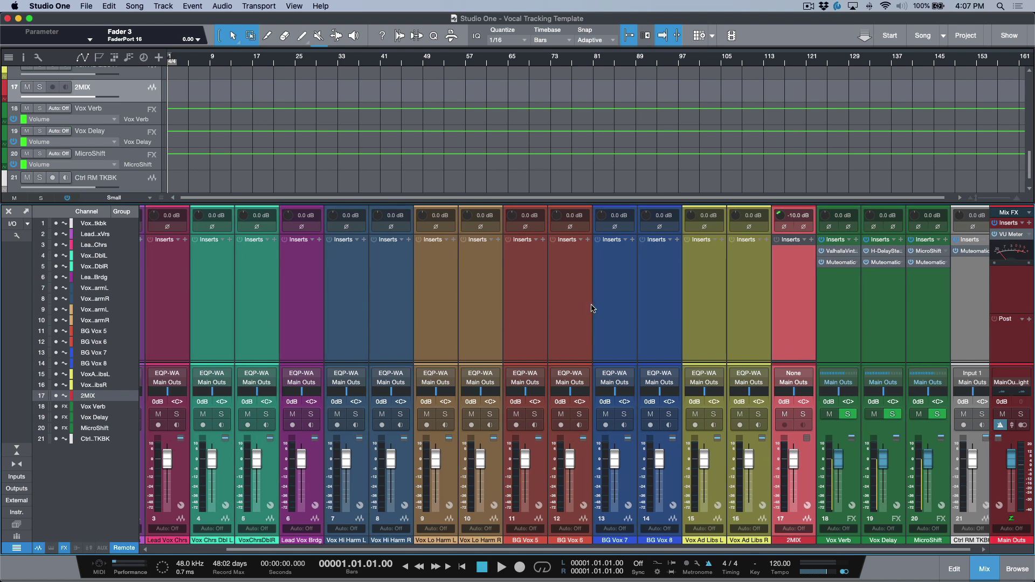
Select the Vox AUX tkbk channel, review the arrangement's monitoring options and inspect the channel's Muteomatic insert without changing anything
scroll(592, 309, "left", 3)
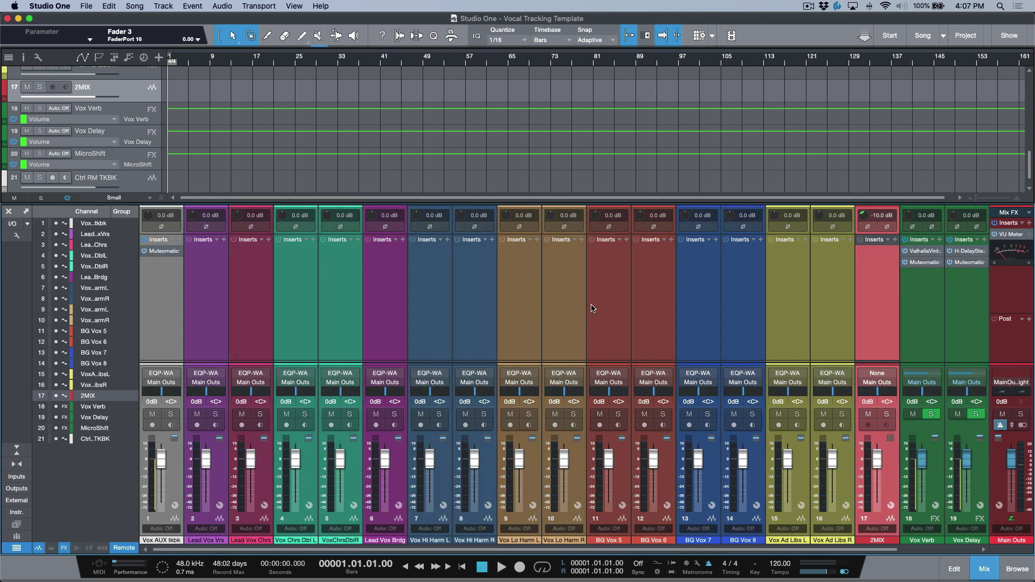
left_click(164, 311)
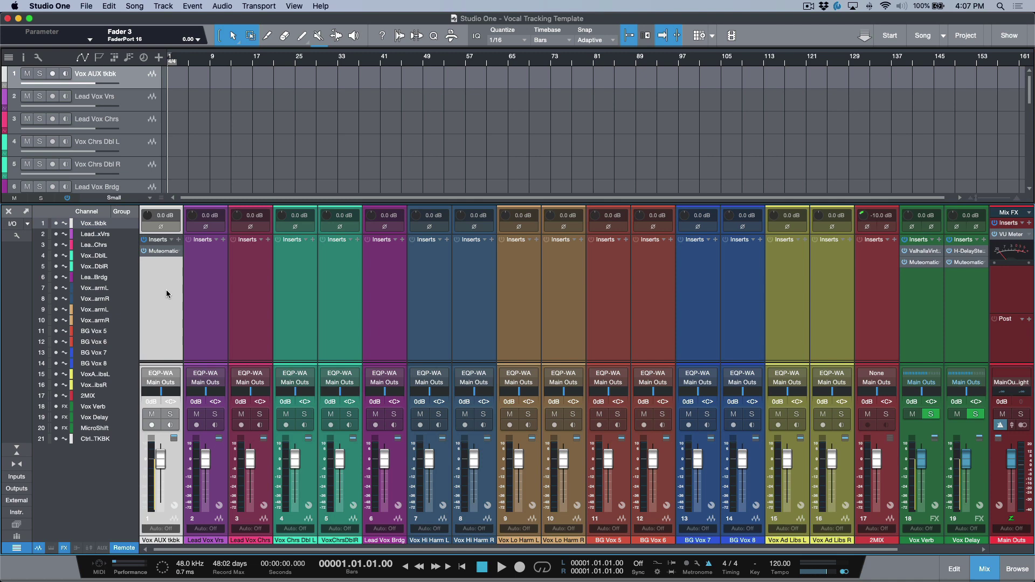
left_click(38, 57)
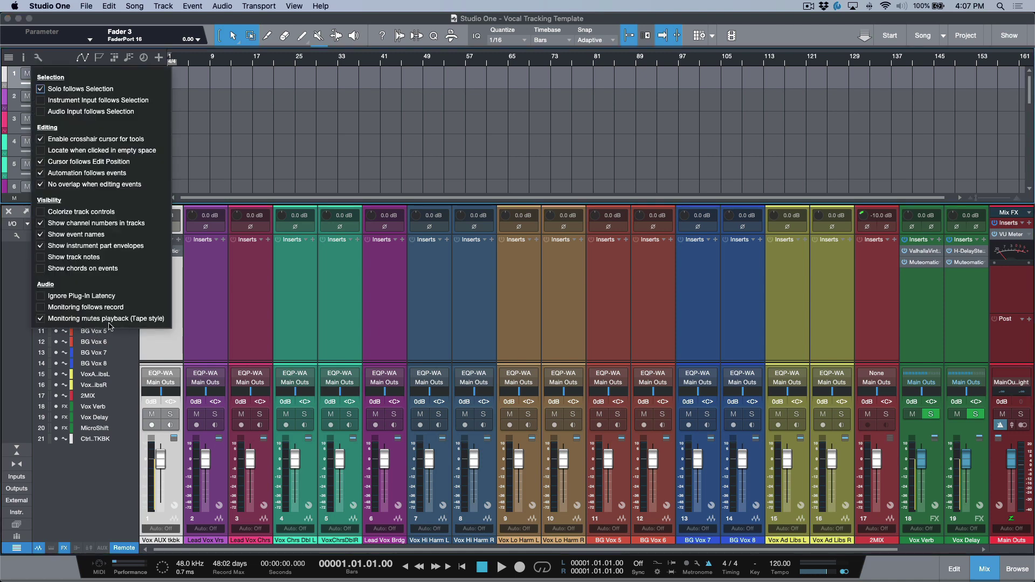
left_click(161, 339)
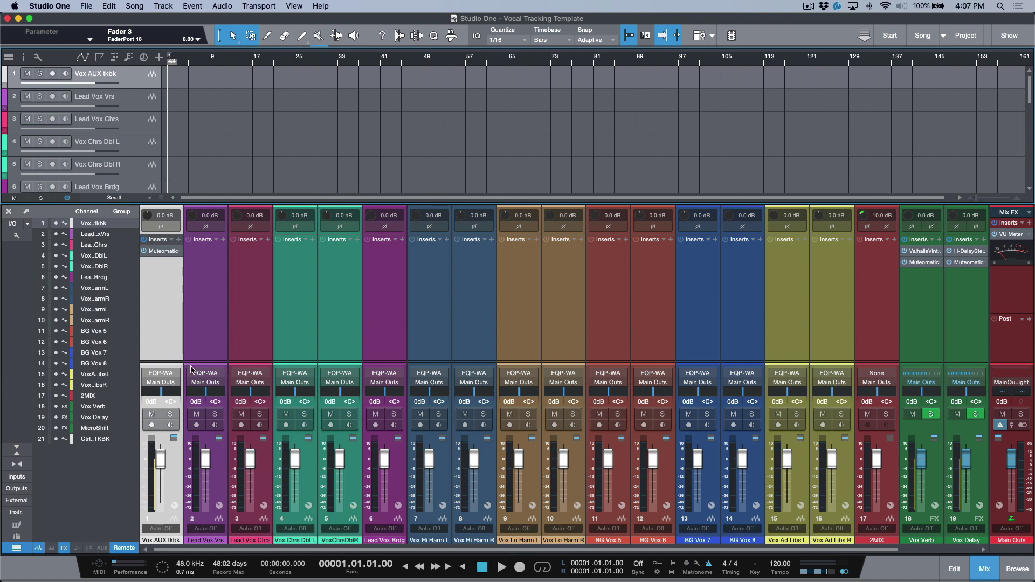
left_click(162, 252)
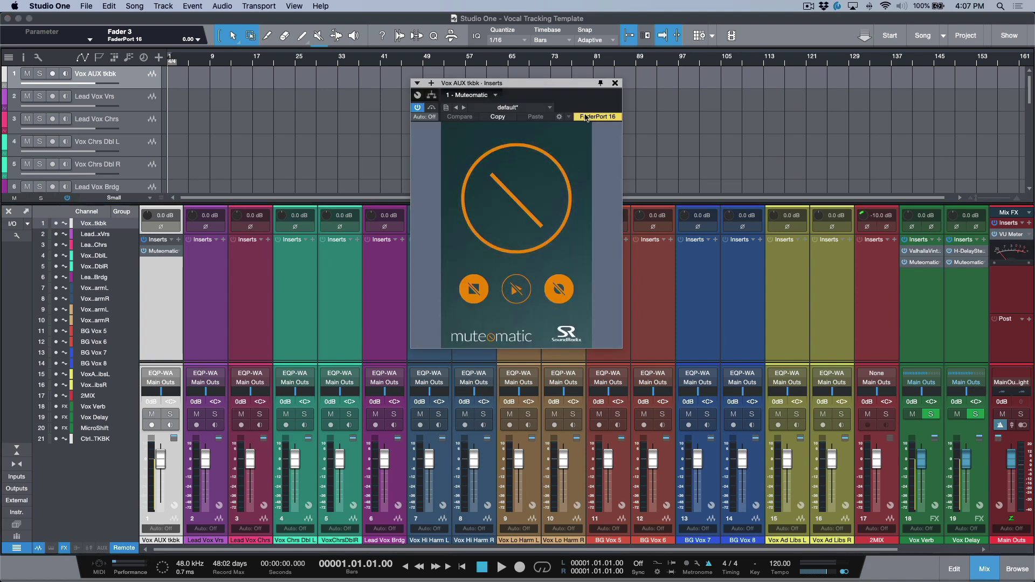
left_click(614, 83)
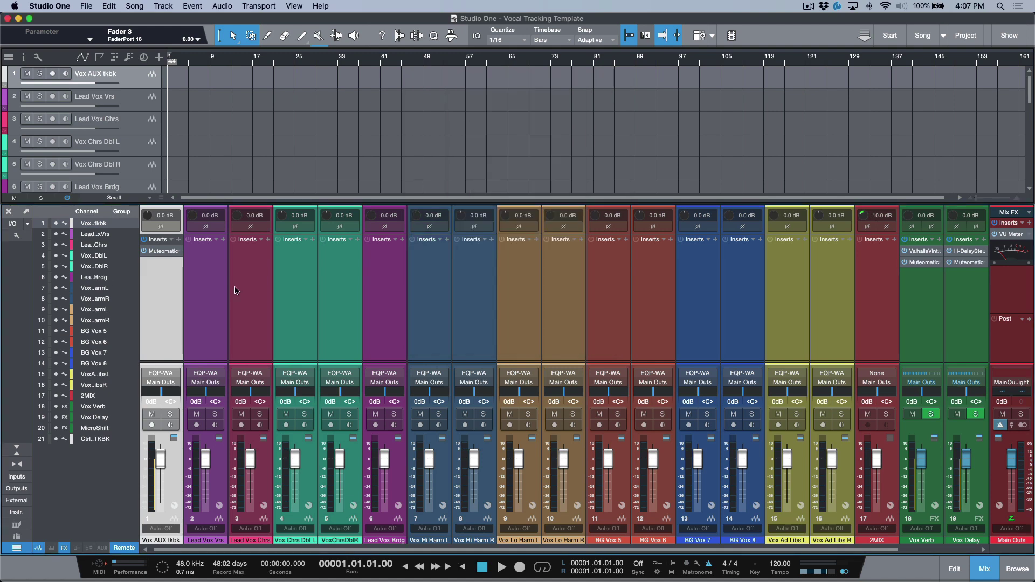
Step through the individual vocal channels in the console, starting from Lead Vox Vrs, to examine the channel layout
left_click(212, 306)
scroll(756, 336, "right", 2)
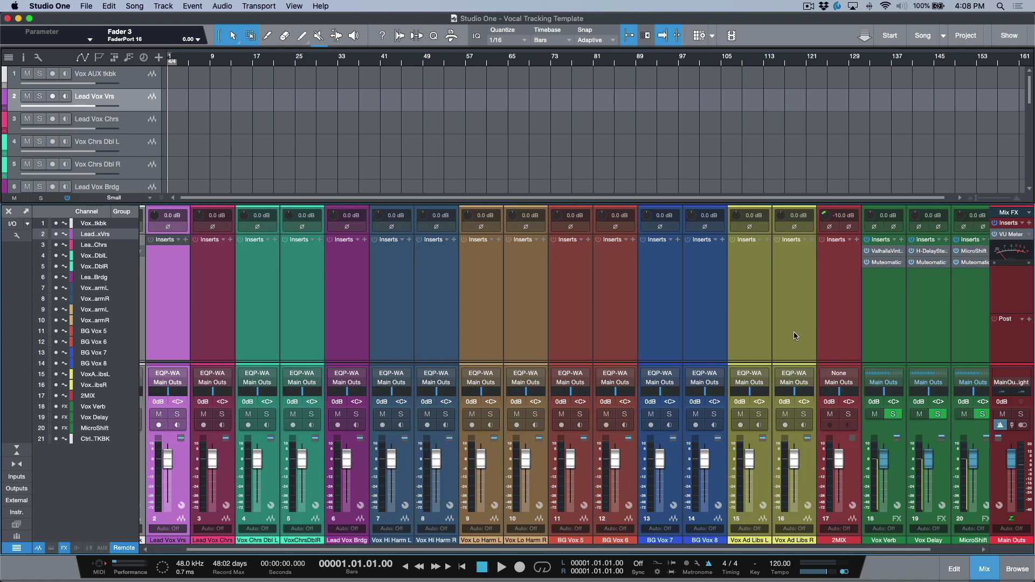
scroll(794, 332, "left", 2)
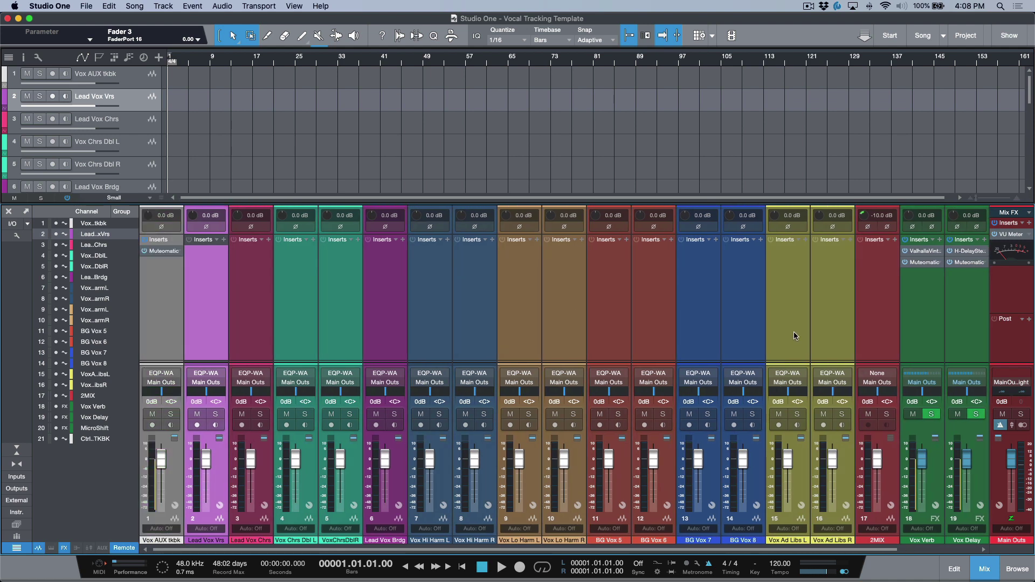
left_click(258, 320)
left_click(299, 312)
left_click(339, 320)
key("Down")
key("Down")
key("Down")
key("Down")
key("Down")
key("Down")
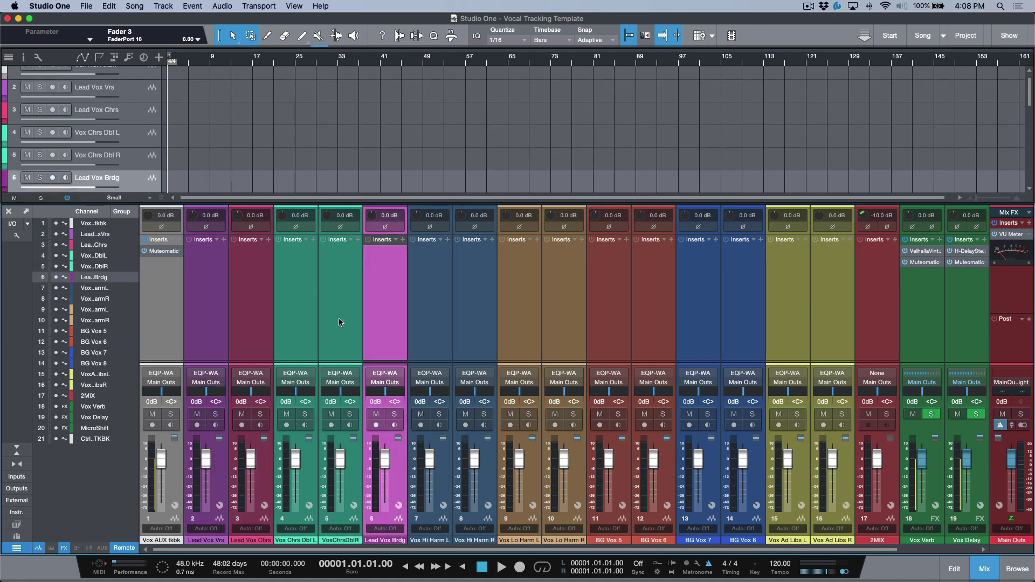
Select the channels from Lead Vox Vrs through Vox Ad Libs R and enlarge the console's Sends area beneath the inserts
left_click(212, 348)
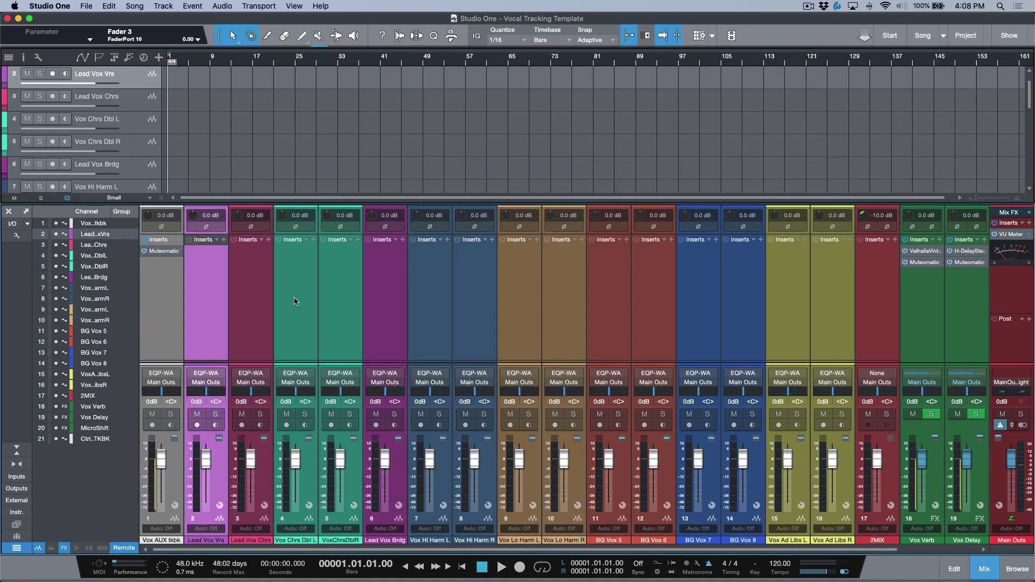
left_click(830, 335, "shift")
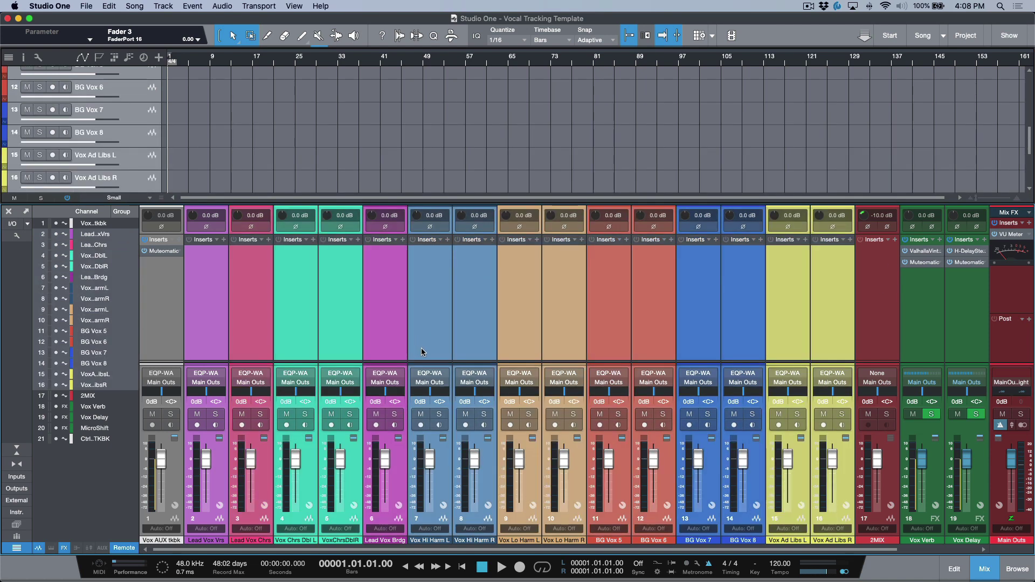
left_click_drag(425, 337, 432, 265)
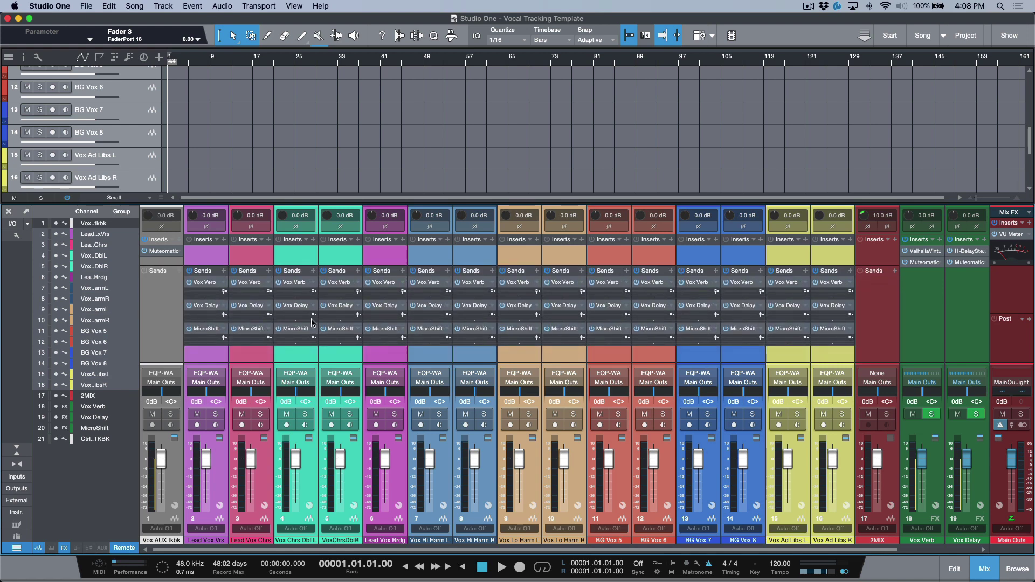
Select Lead Vox Vrs, Lead Vox Chrs and Vox Chrs Dbl L in turn to examine their Vox Verb, Vox Delay and MicroShift sends
left_click(209, 356)
left_click(249, 353)
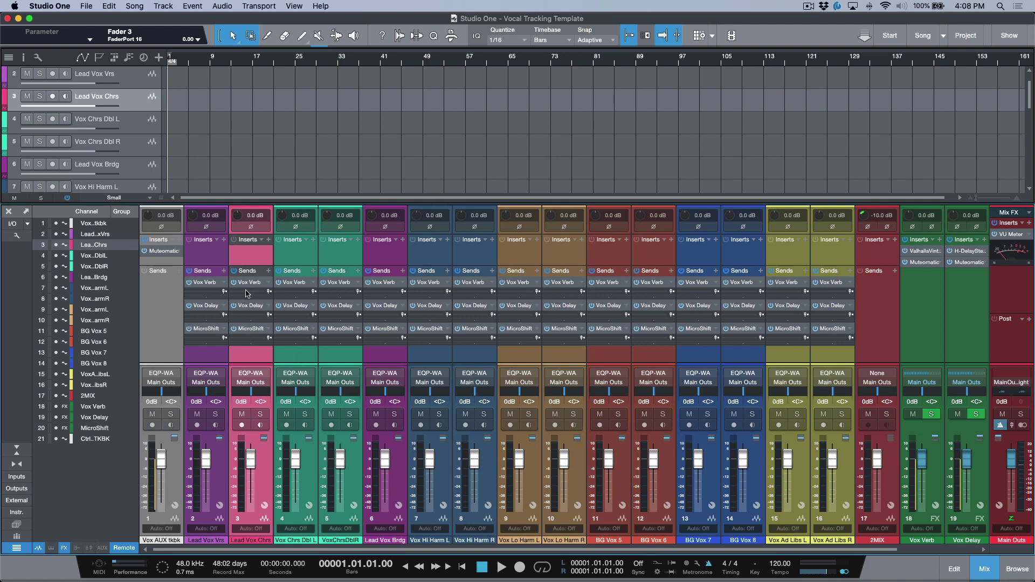
mouse_move(250, 297)
left_click(300, 358)
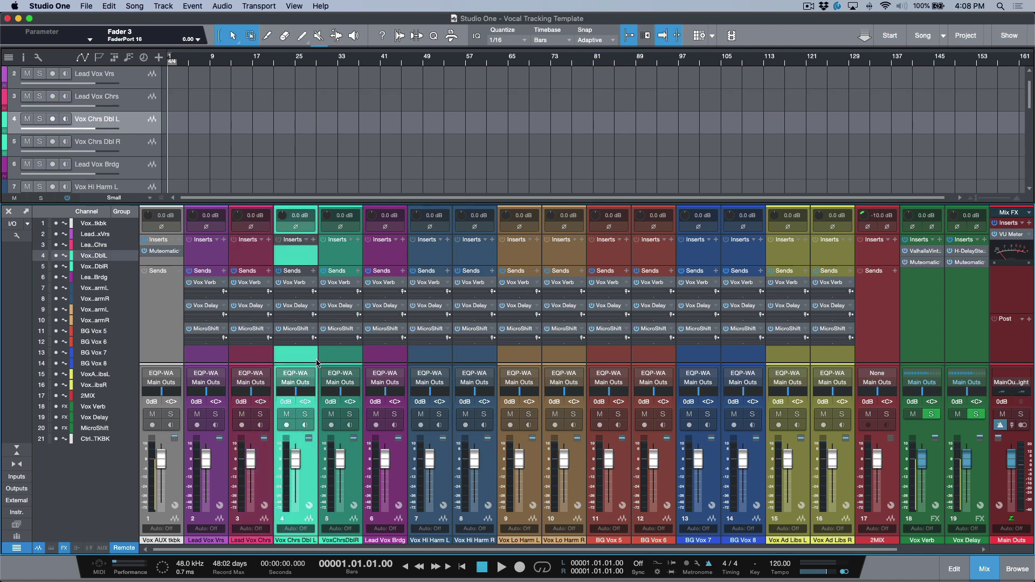
Select the channels from Lead Vox Vrs through Vox Ad Libs R and toggle their Vox Verb sends
left_click(207, 356)
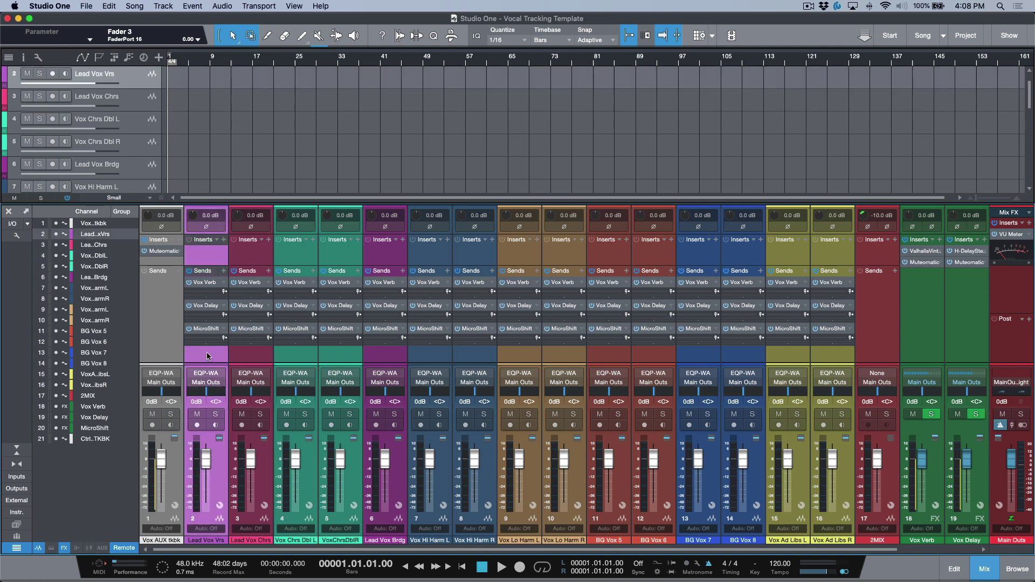
left_click(840, 351, "shift")
left_click(816, 283)
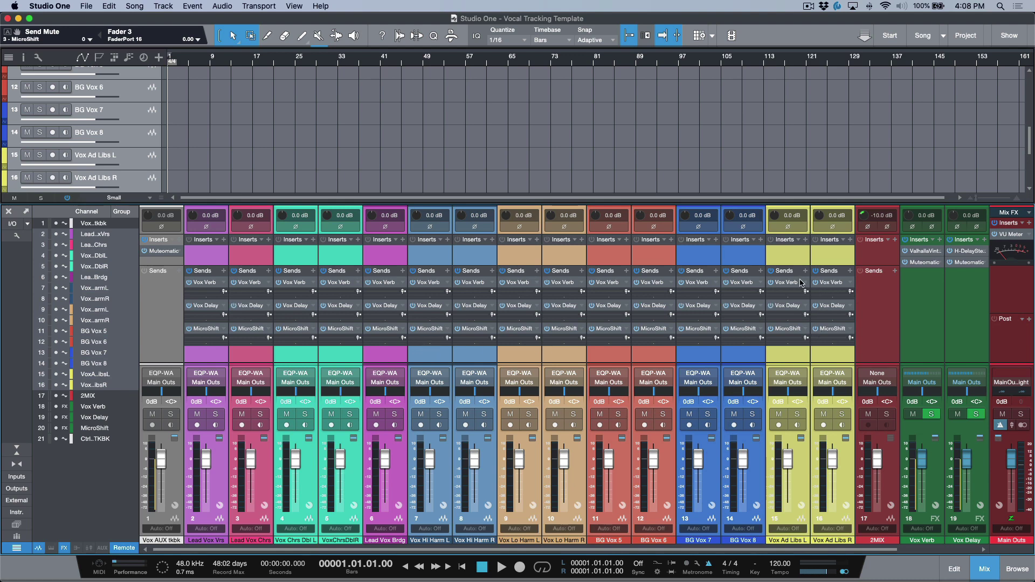
Reselect Lead Vox Vrs through Vox Ad Libs R, hide the console's Sends area and look over the effects and talkback channels
left_click(197, 355)
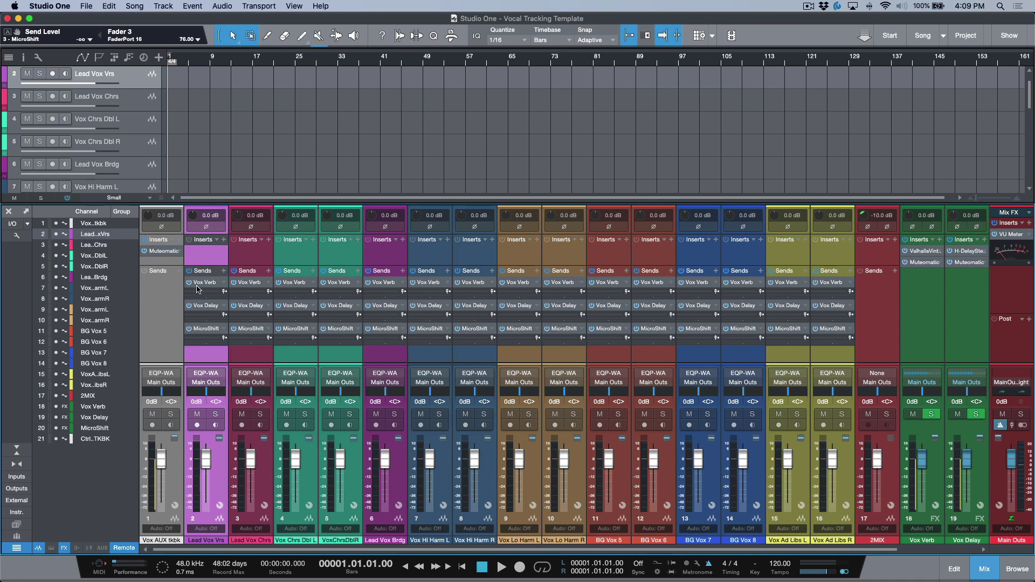
left_click(834, 355, "shift")
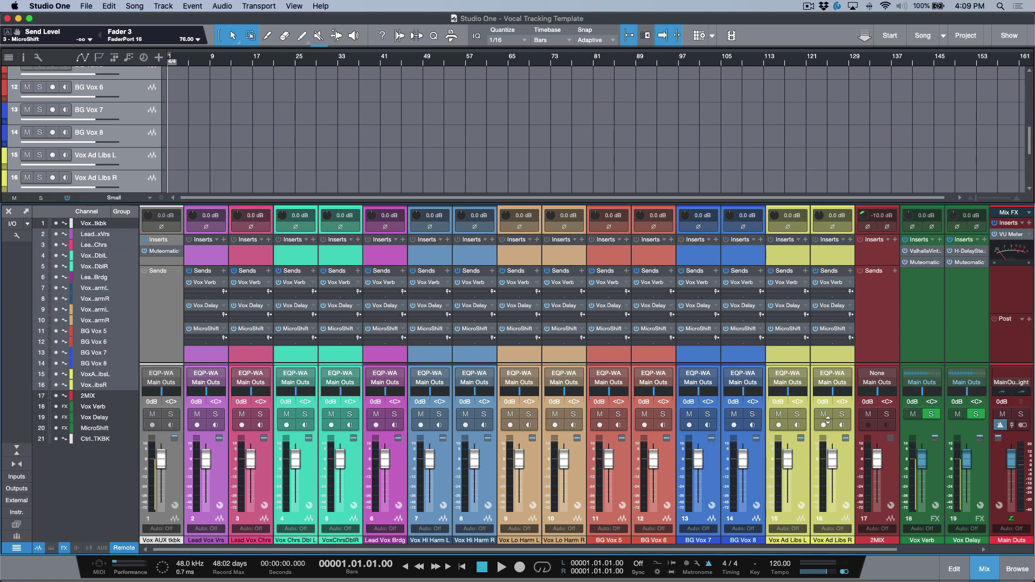
scroll(802, 341, "right", 3)
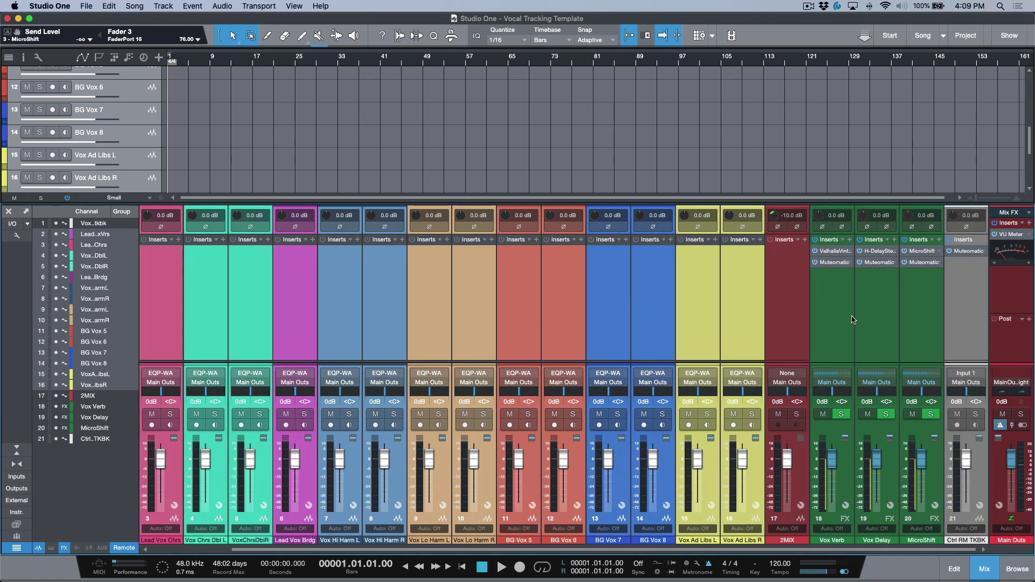
scroll(763, 315, "left", 4)
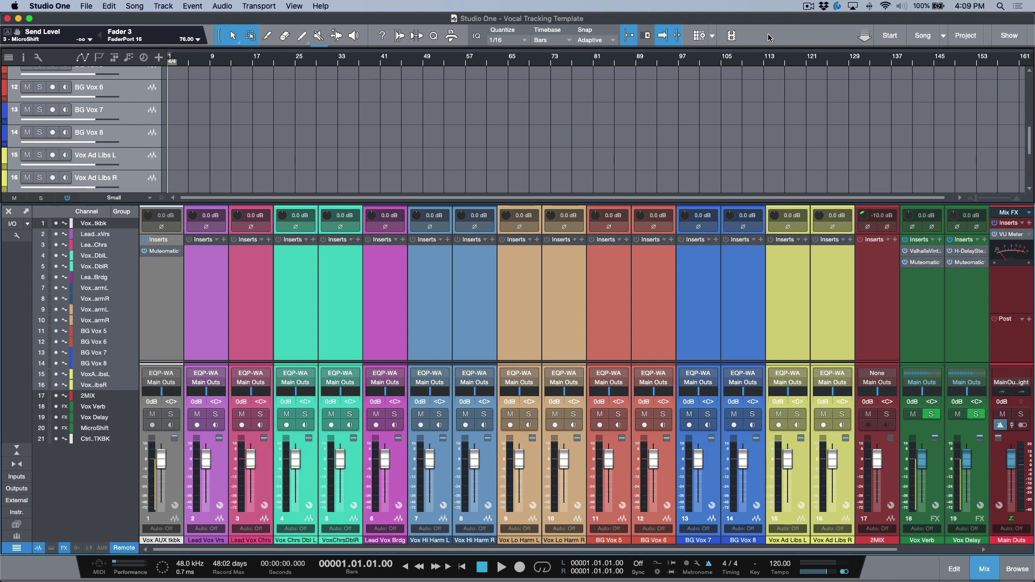
Select the vocal channels one by one in the console, from Lead Vox Vrs to Lead Vox Brdg
left_click(216, 268)
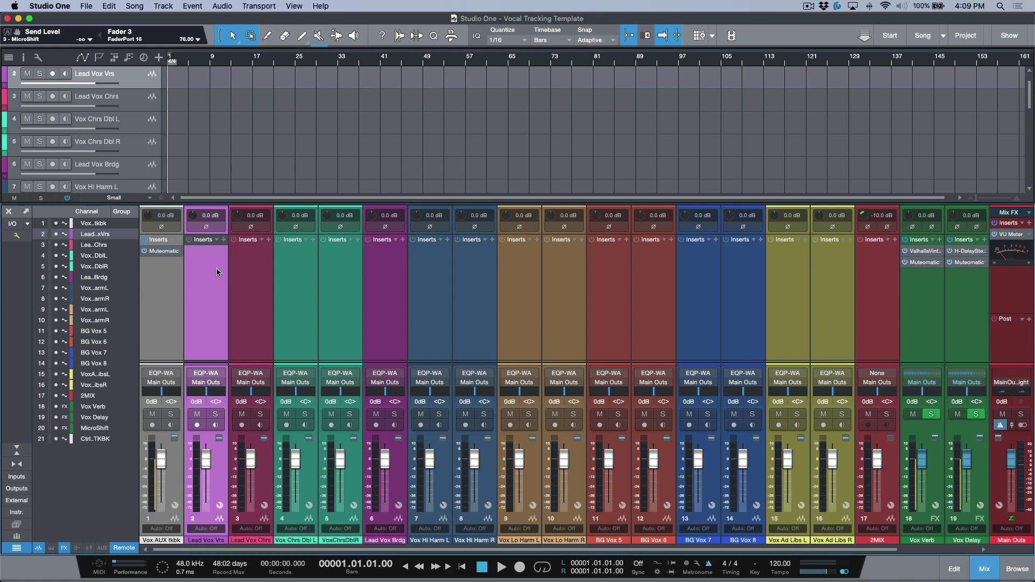
left_click(248, 276)
left_click(291, 272)
left_click(337, 273)
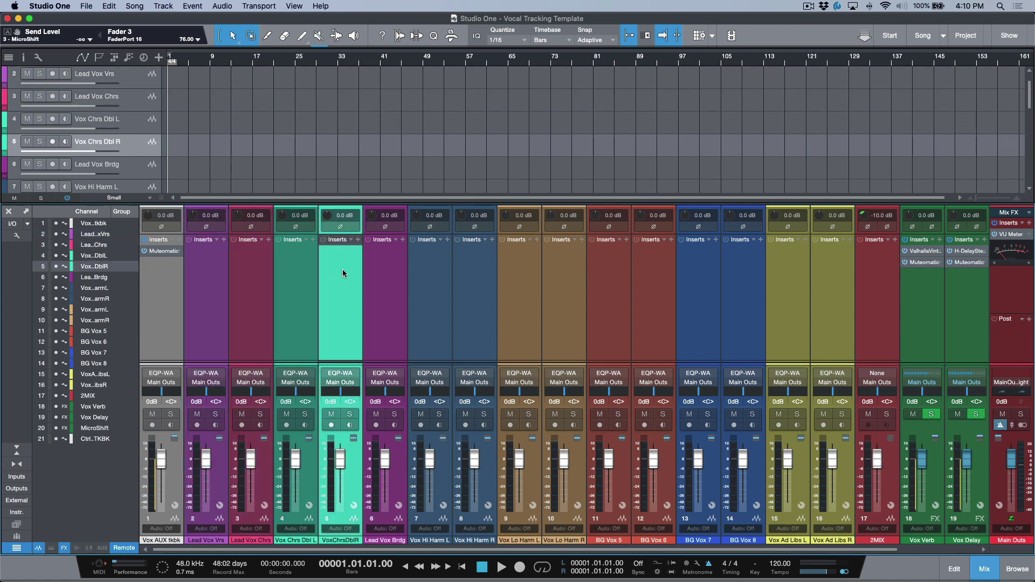
left_click(376, 276)
Step back and forth through the channels between Lead Vox Vrs and Vox Hi Harm R, finishing on Lead Vox Vrs
left_click(195, 274)
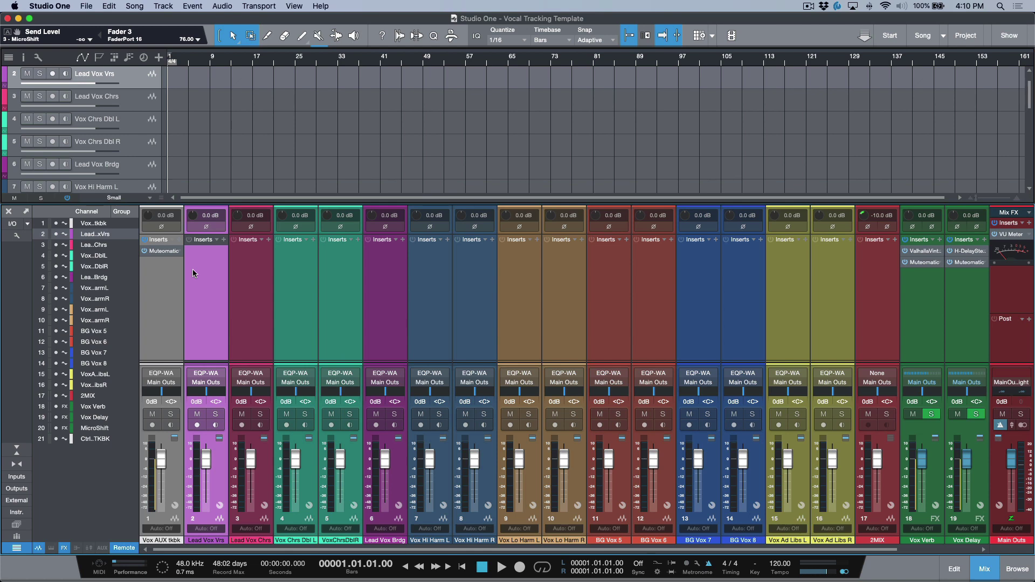
key("Down")
key("Down")
key("Down")
key("Down")
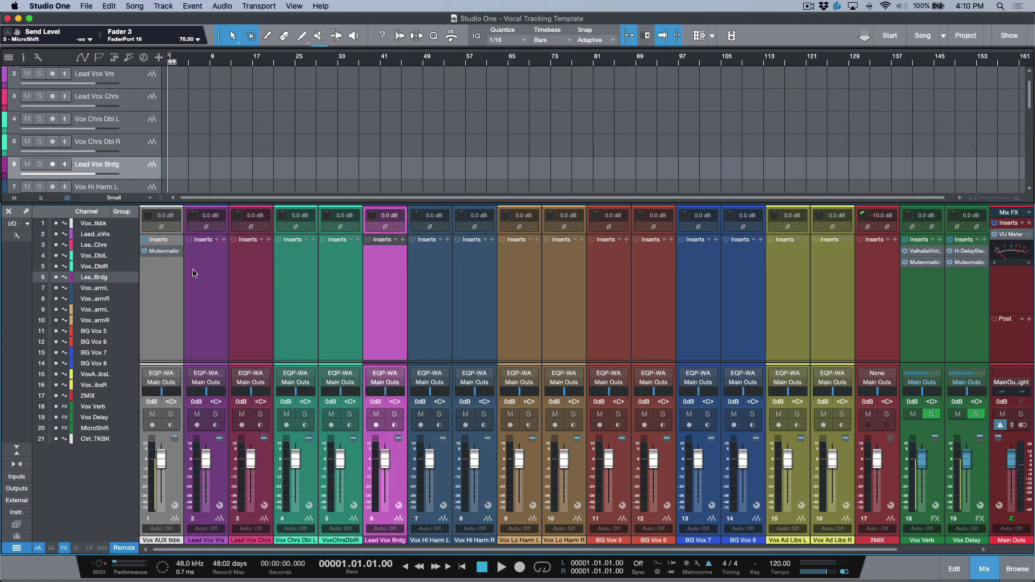
key("Up")
key("Down")
key("Down")
key("Down")
key("Up")
key("Up")
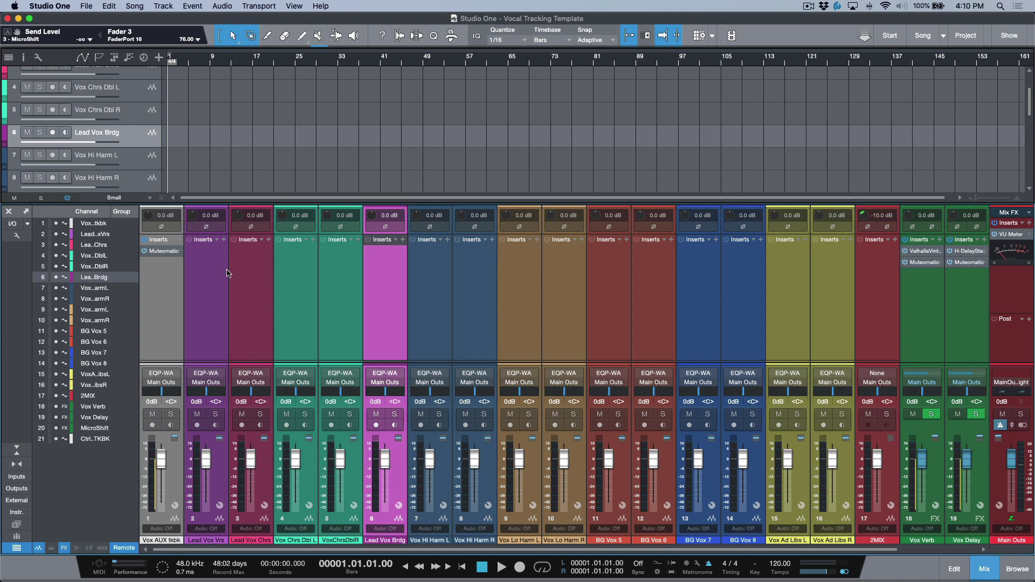
left_click(216, 278)
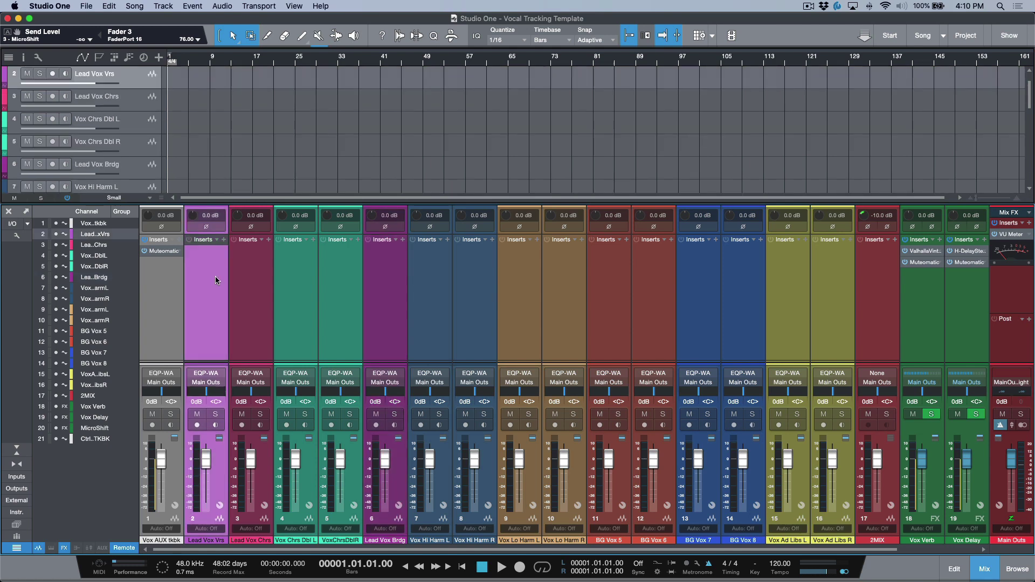
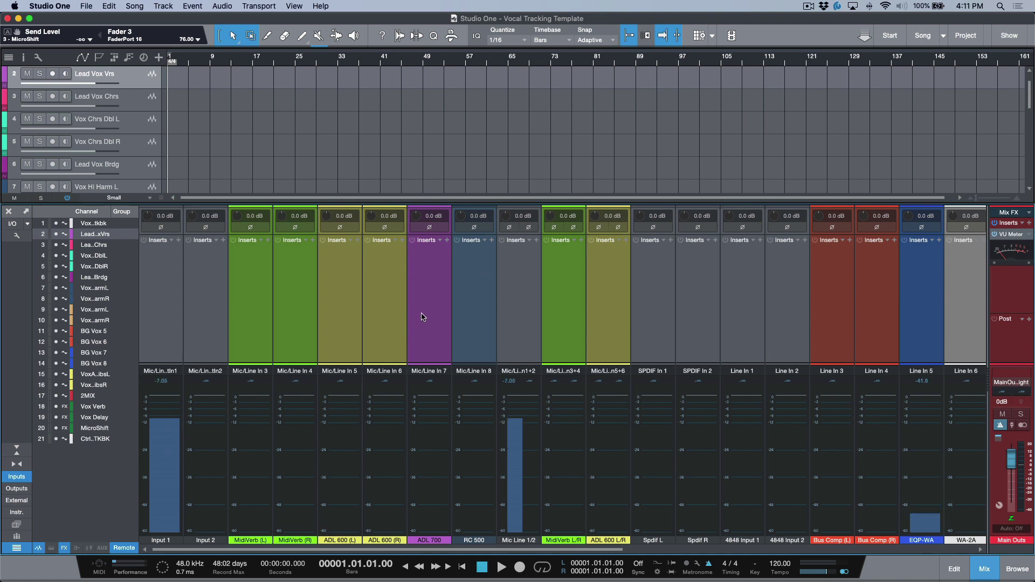
Show the input channels, insert Fat Channel on Input 2 and expand the plug-in to show all its sections
left_click(210, 302)
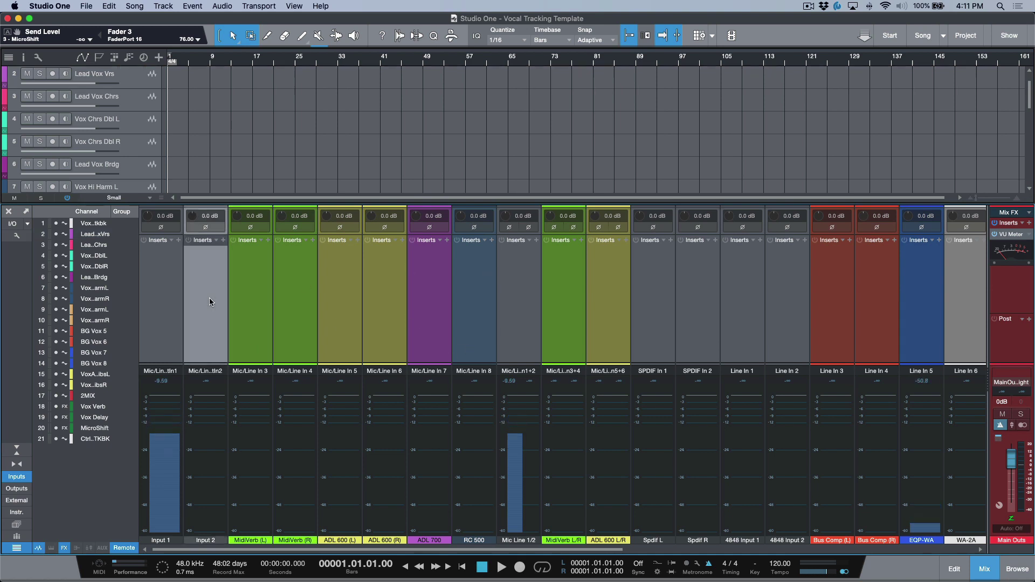
left_click(222, 240)
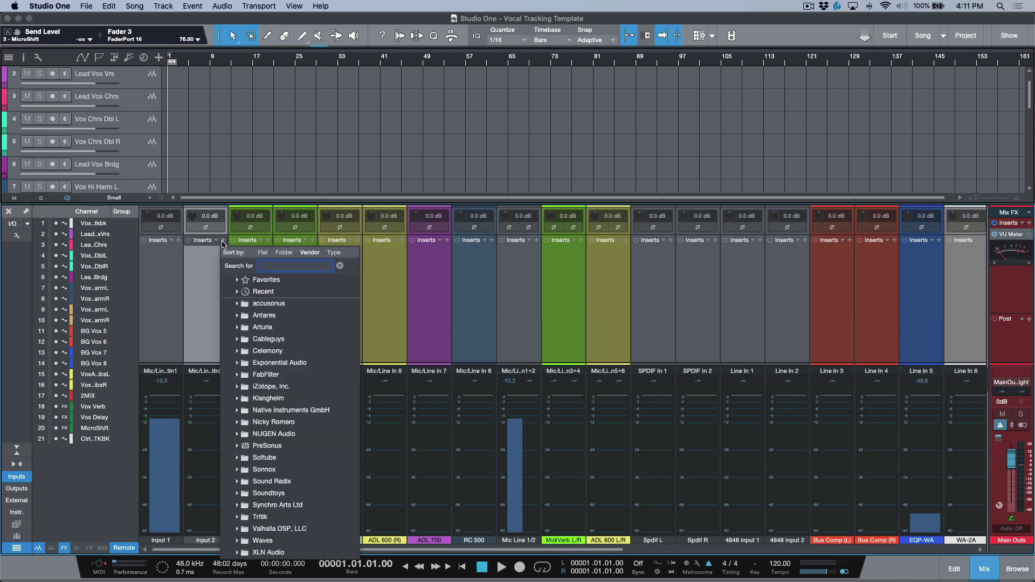
type("fat")
double_click(297, 289)
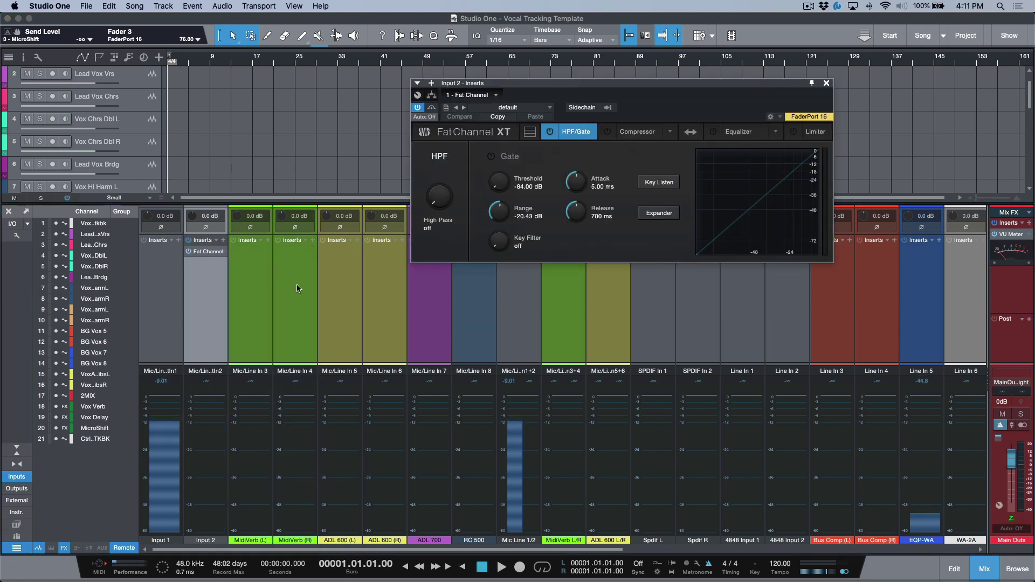
left_click(529, 132)
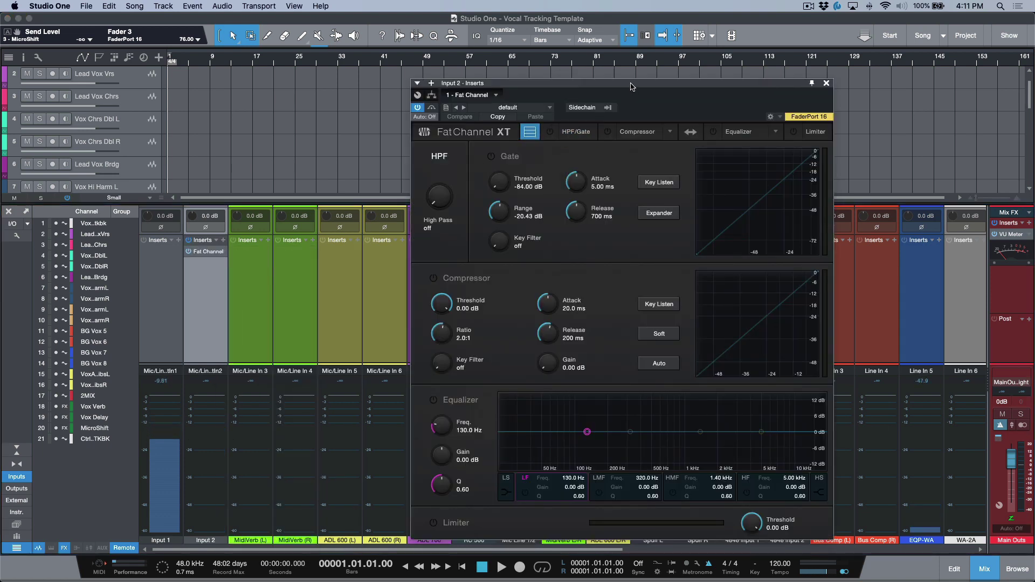
left_click_drag(632, 86, 497, 32)
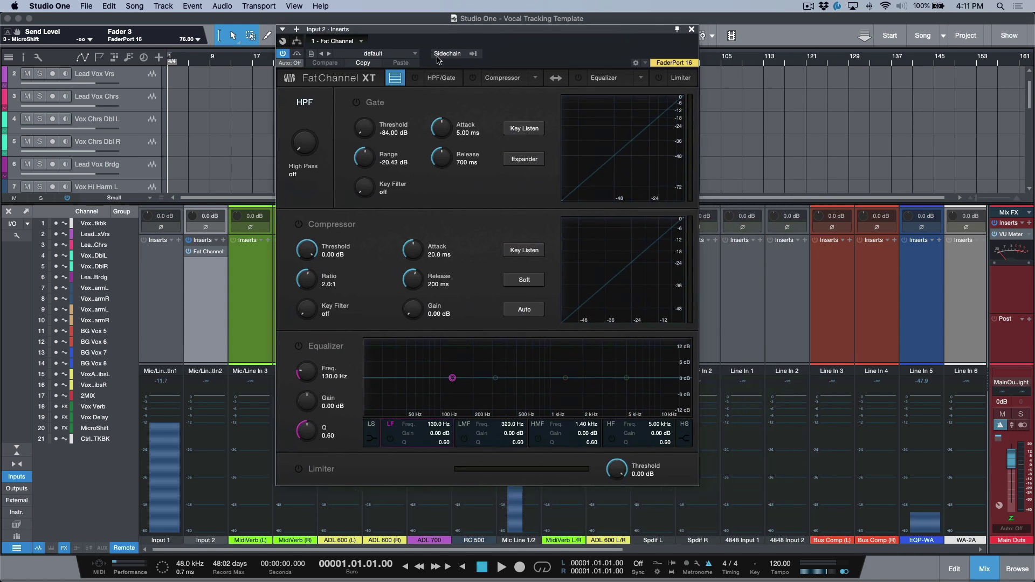
Load the Everest C100A compressor and the Solar 69 equalizer into Input 2's Fat Channel
left_click(536, 78)
left_click(582, 175)
left_click(582, 175)
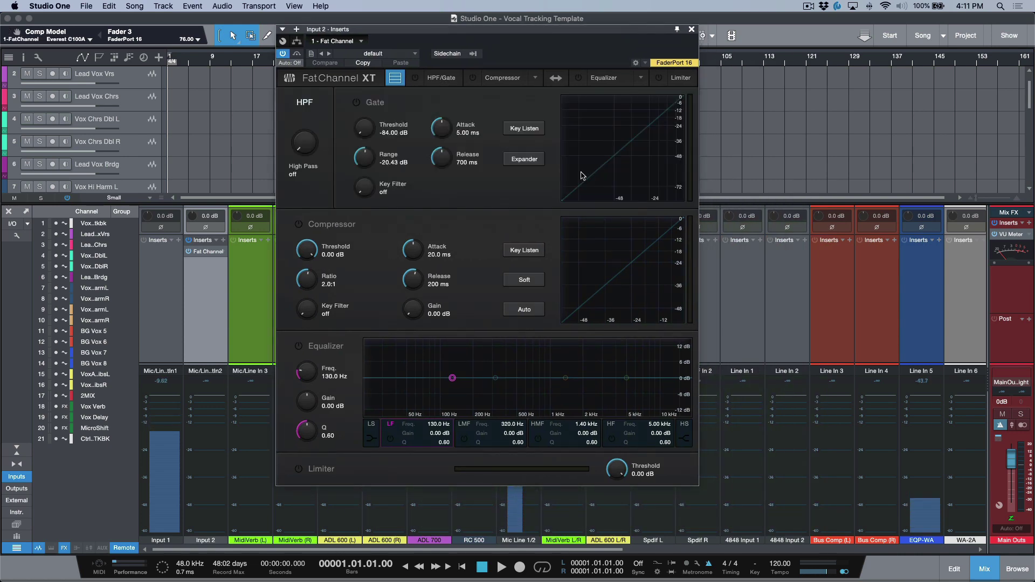
left_click(640, 78)
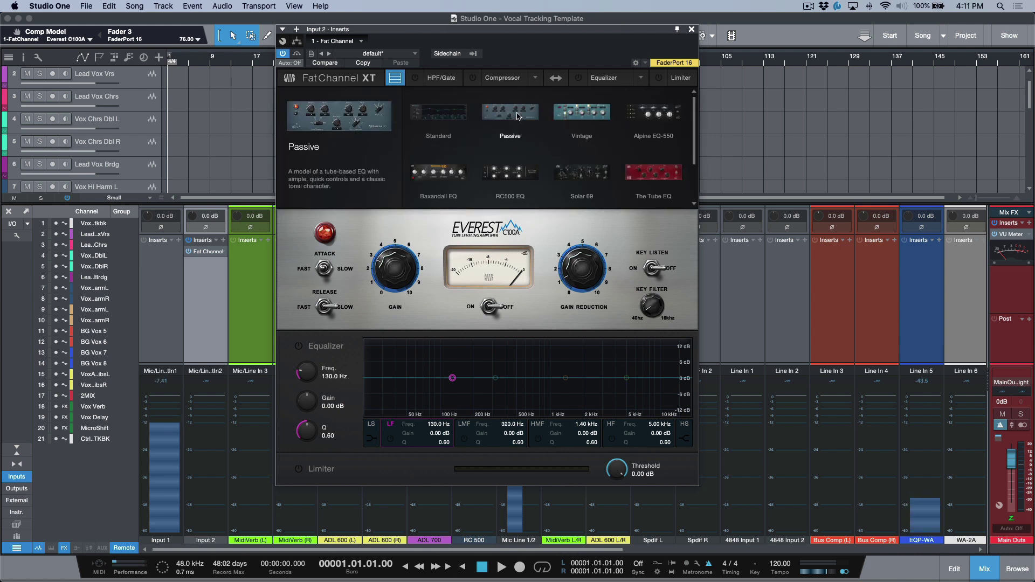
scroll(582, 112, "down", 2)
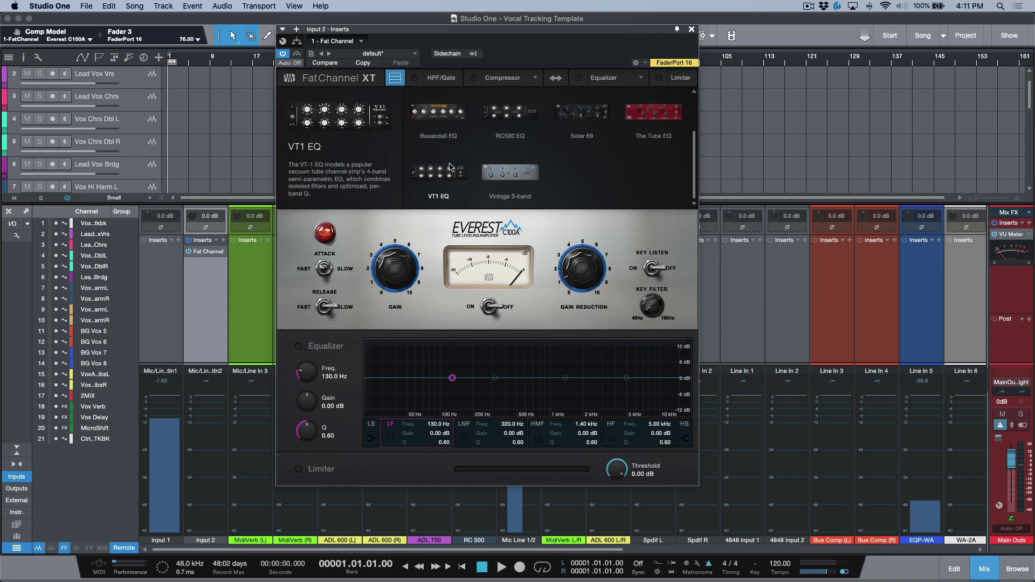
scroll(443, 179, "up", 2)
left_click(582, 160)
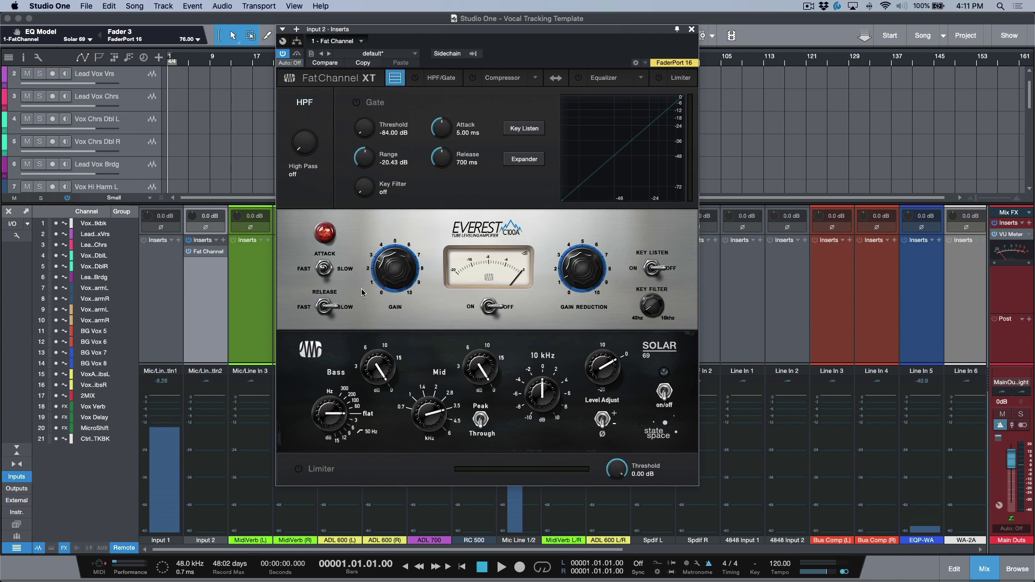
Set the Everest compressor's attack to Slow and release to Fast, raise the Solar 69's 10 kHz gain to 2 dB and close the plug-in
left_click(325, 272)
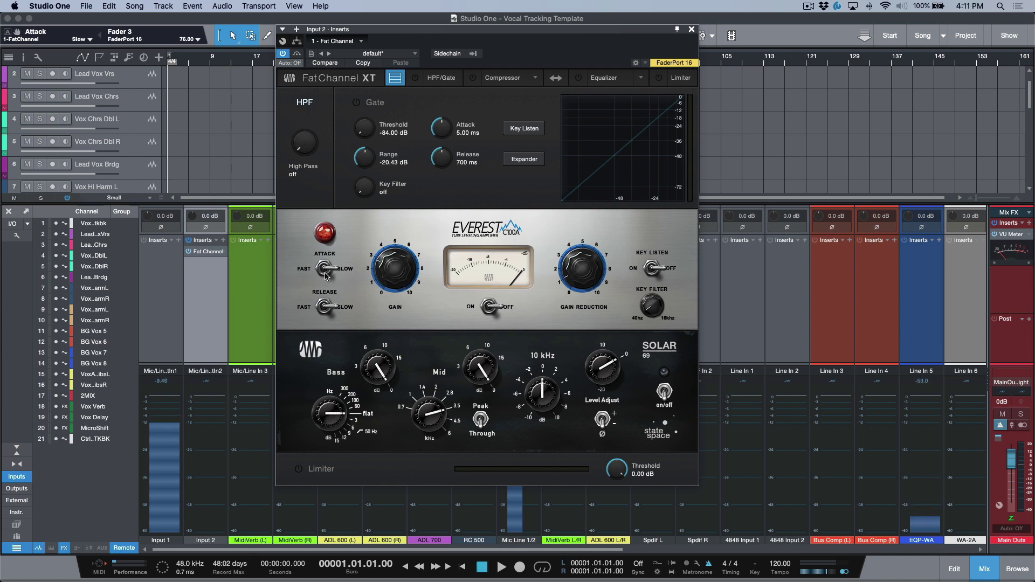
left_click(327, 307)
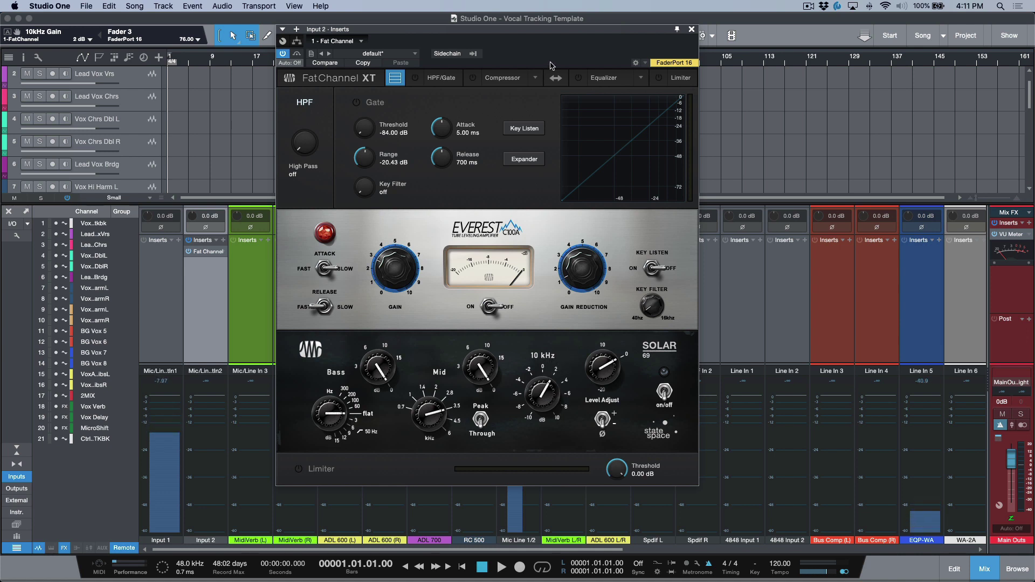
left_click(692, 29)
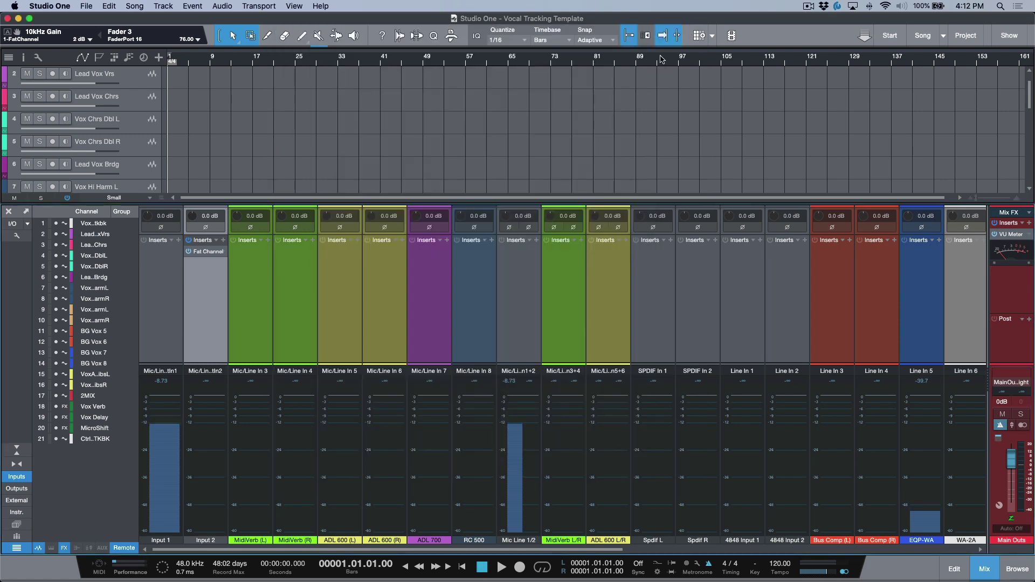
Remove Fat Channel from Input 2 and hide the input channels in the console
right_click(218, 252)
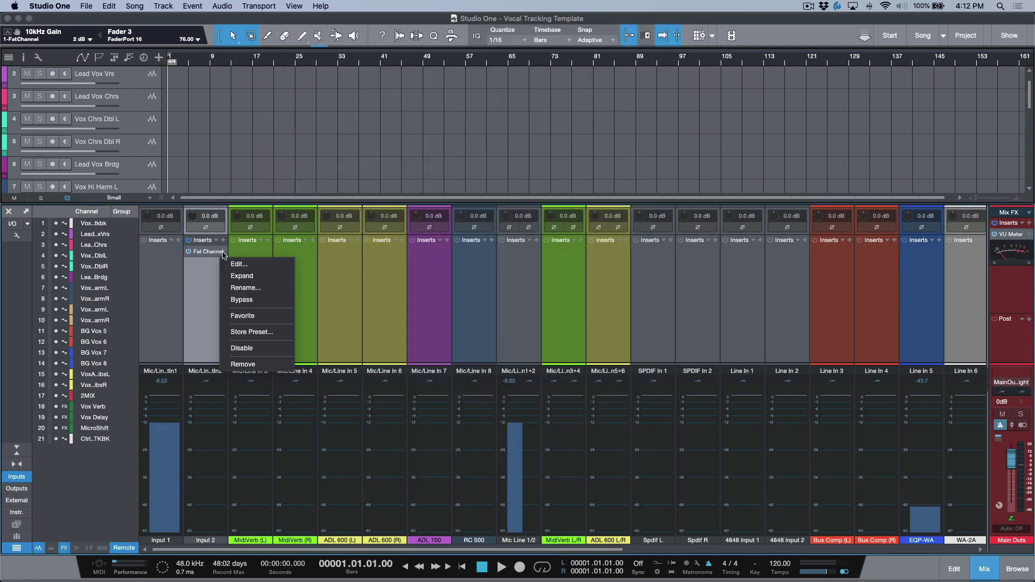
left_click(240, 357)
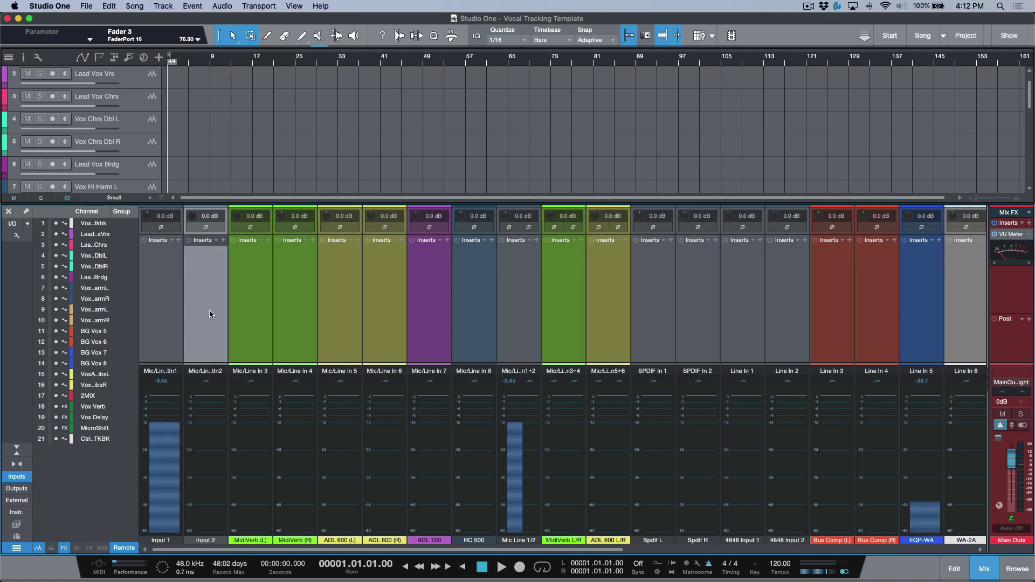
left_click(20, 478)
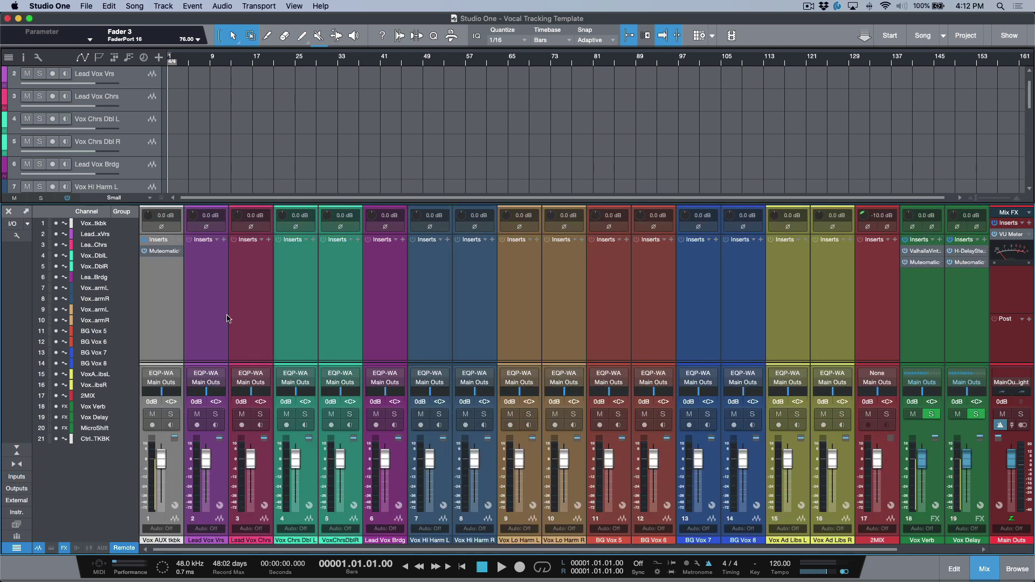
Select the channels from Lead Vox Vrs through Vox Ad Libs R and insert Fat Channel on all of them
left_click(210, 321)
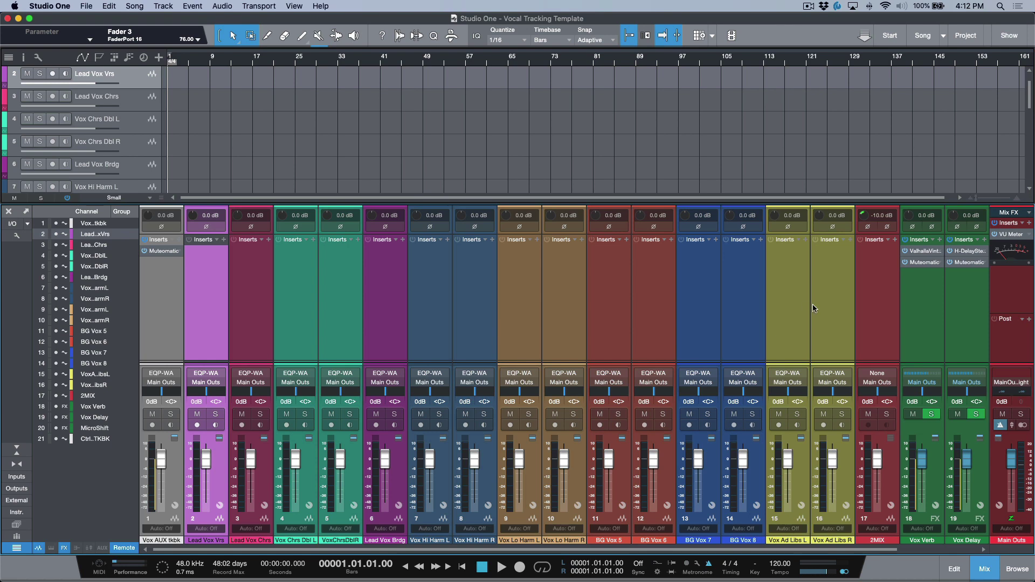
left_click(834, 328, "shift")
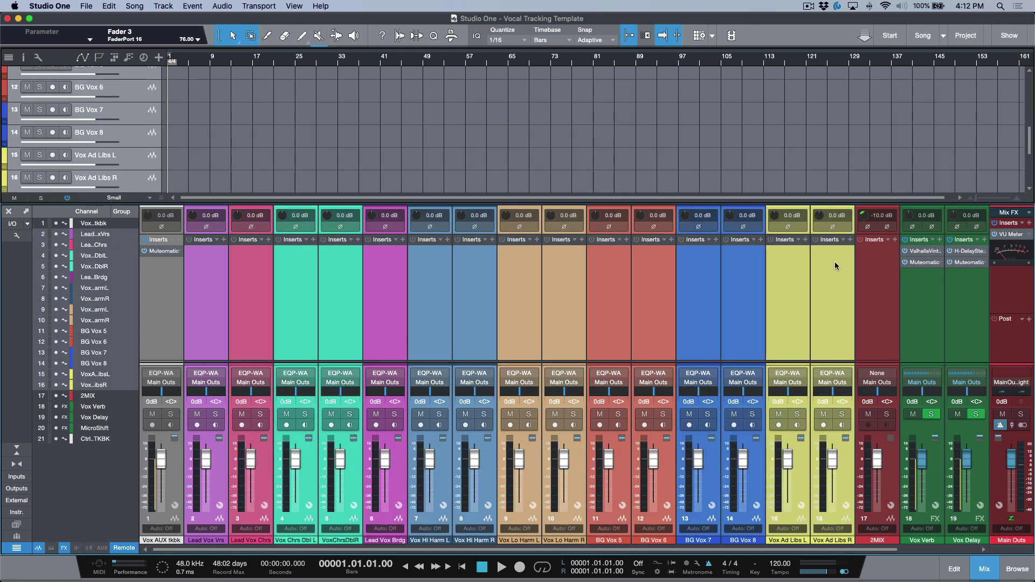
left_click(850, 240)
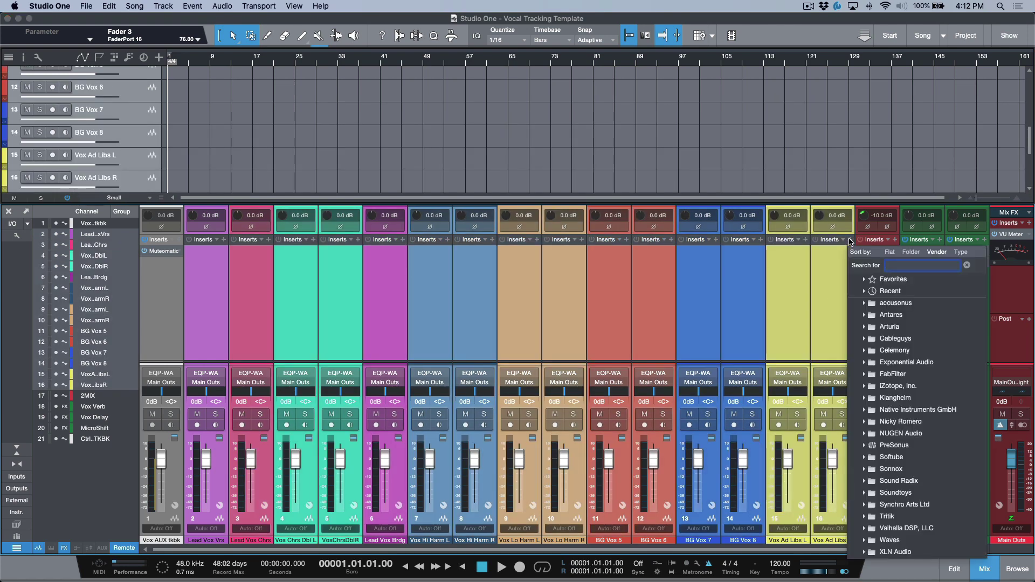
type("fat")
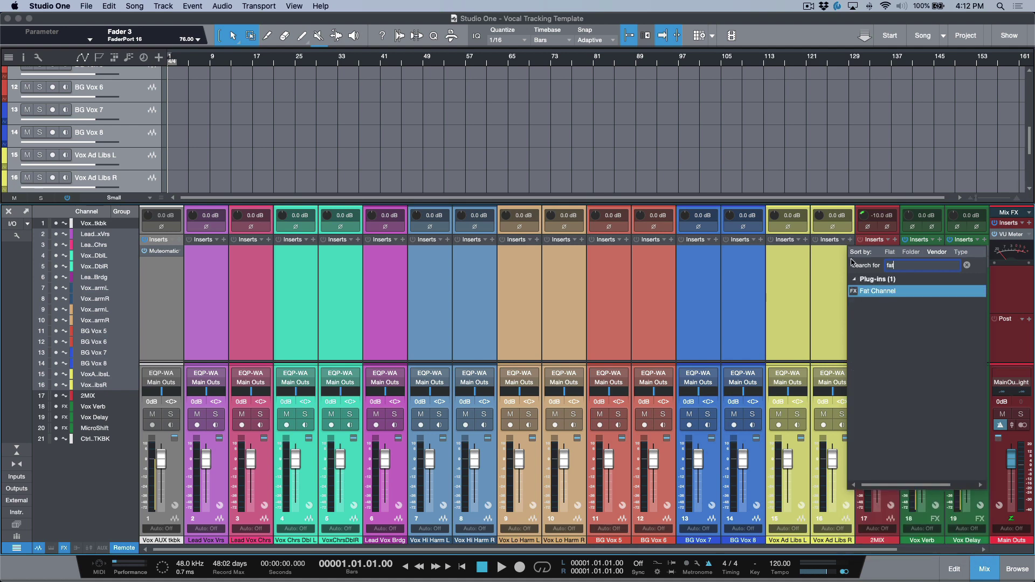
double_click(875, 292)
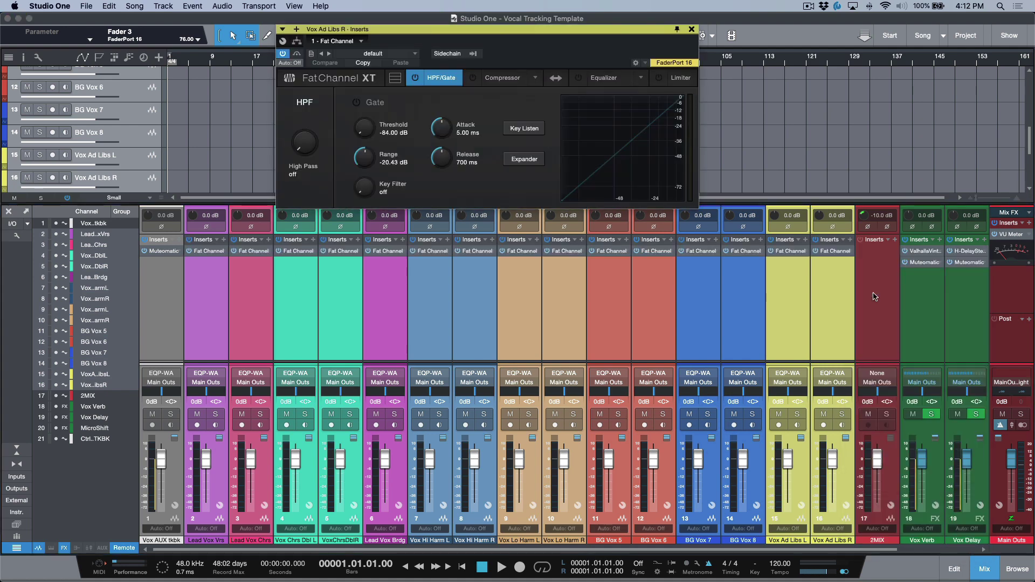
Select the Lead Vox Vrs channel and set its Fat Channel high-pass filter to 85 Hz
left_click(202, 293)
left_click(482, 34)
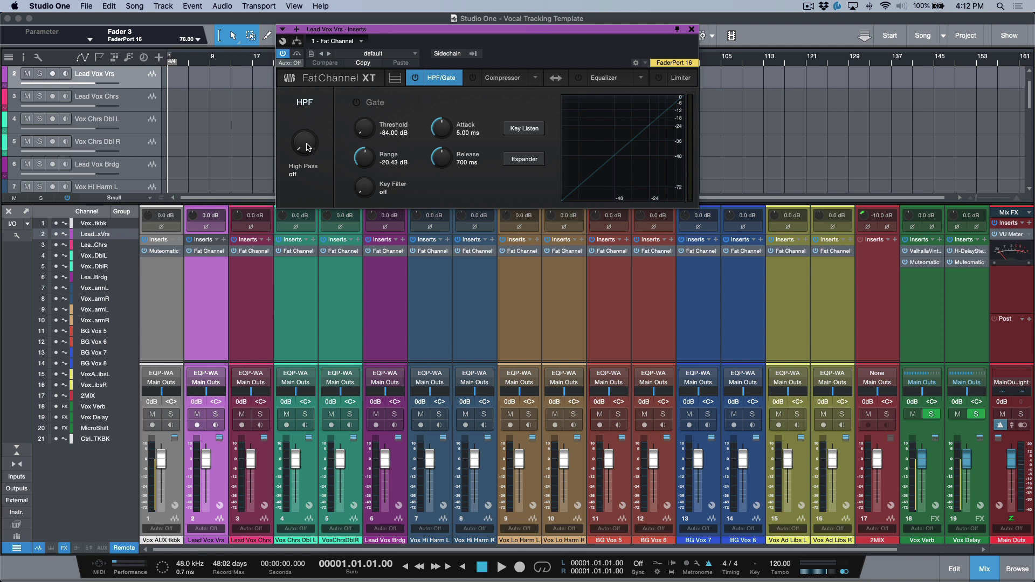
left_click_drag(307, 148, 300, 173)
left_click(299, 173)
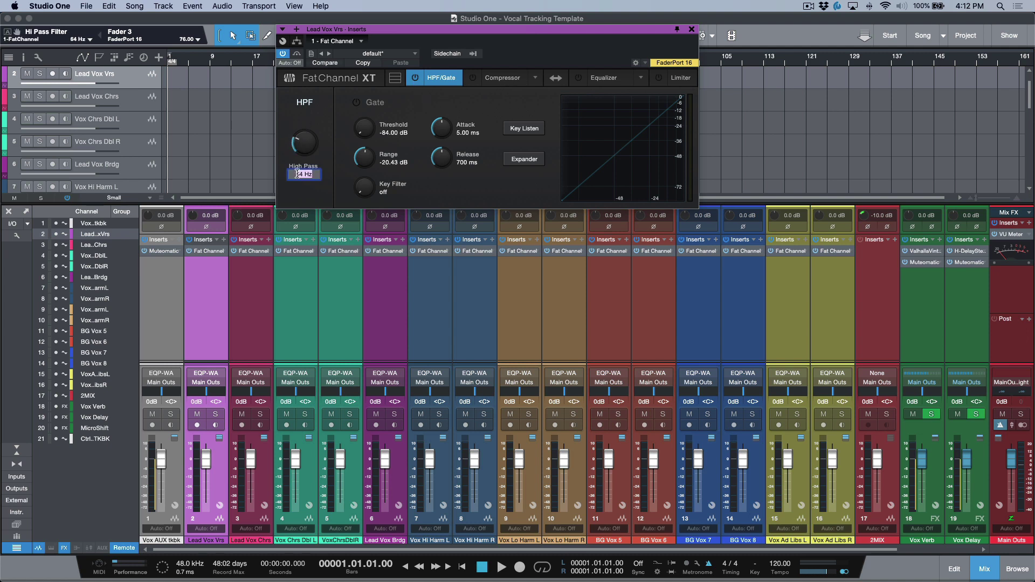
type("85")
key("Return")
Turn on the Fat Channel compressor for Lead Vox Vrs and set its ratio to 3:1
left_click(491, 77)
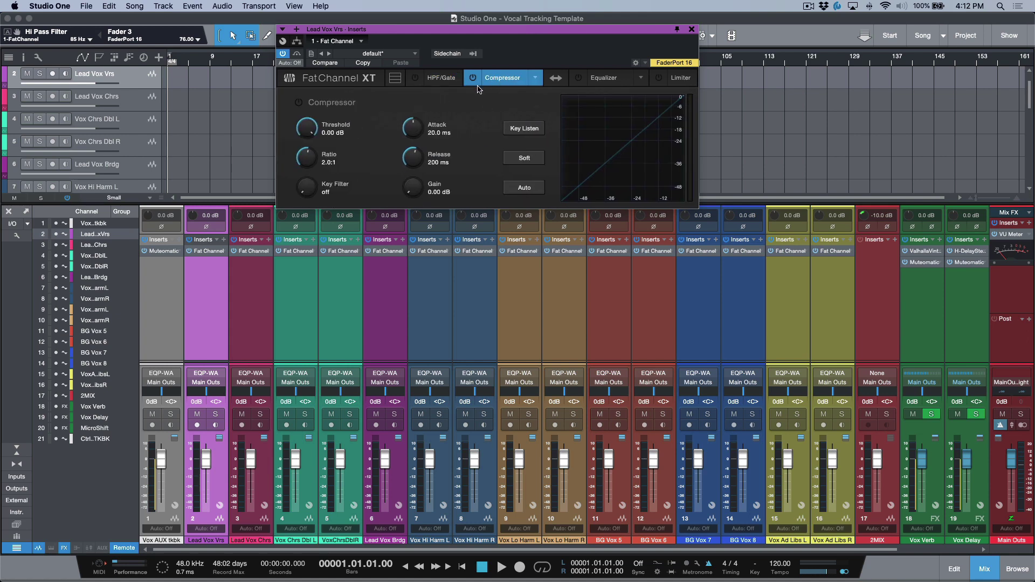
left_click(473, 79)
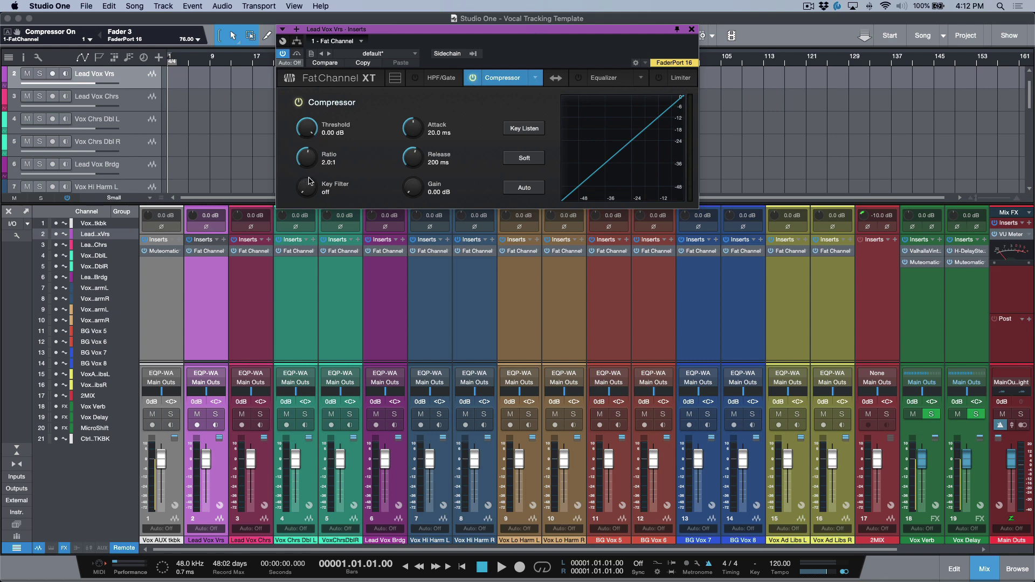
left_click(330, 163)
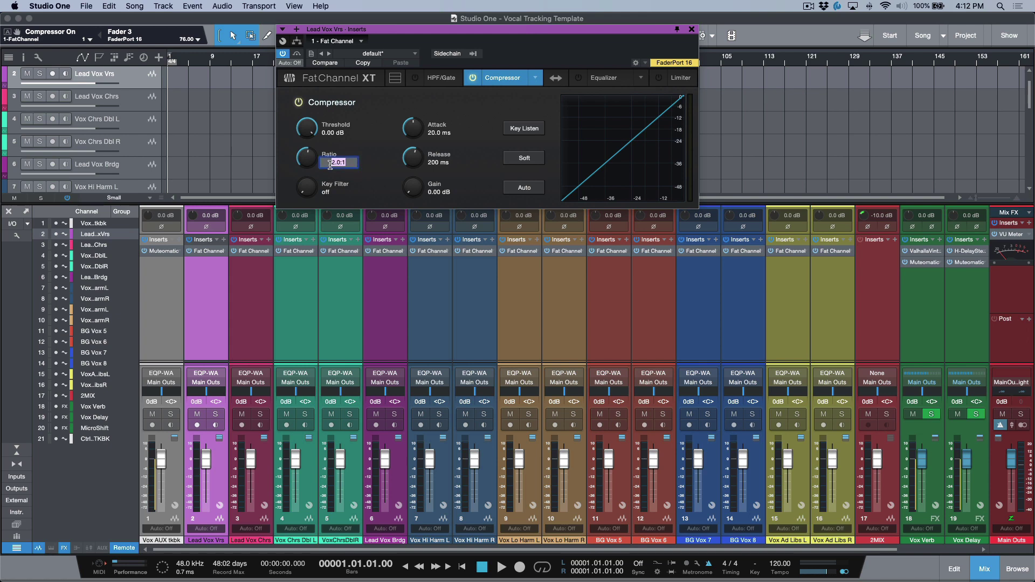
type("4")
key("Return")
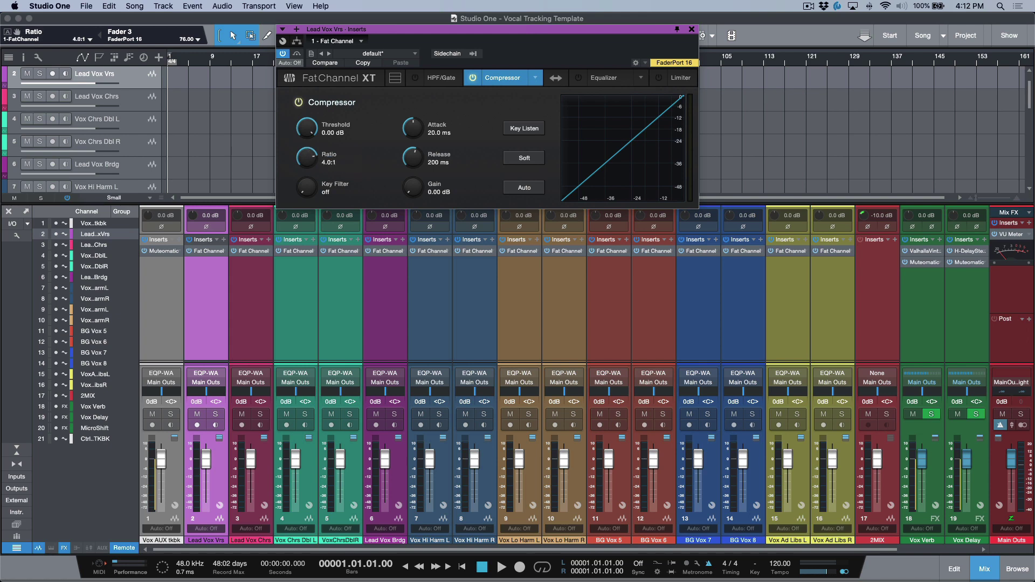
left_click(329, 164)
key("Return")
Mute Lead Vox Vrs, monitor it from Input 1 and lower the compressor threshold to -21 dB
left_click(198, 414)
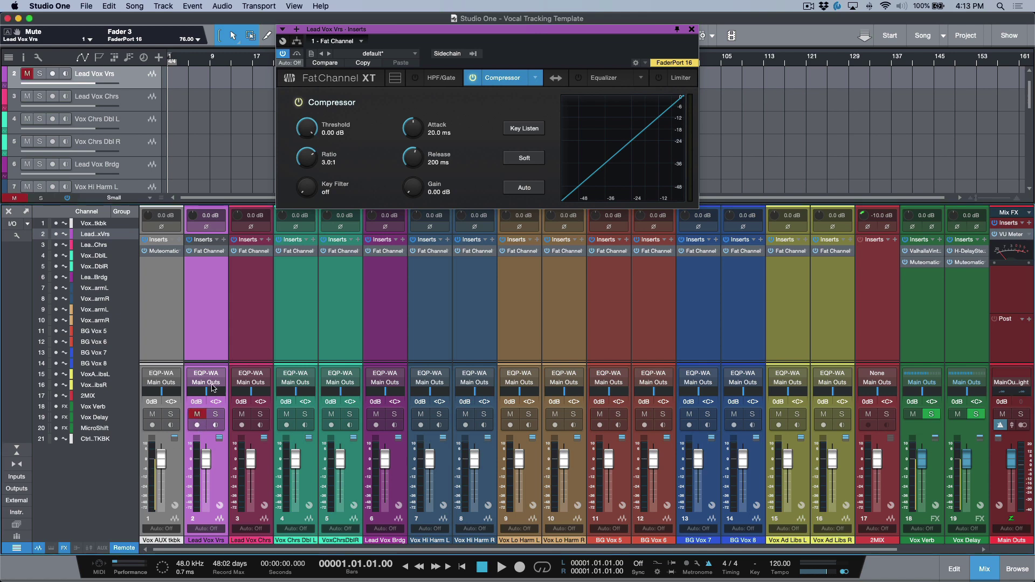
left_click(210, 374)
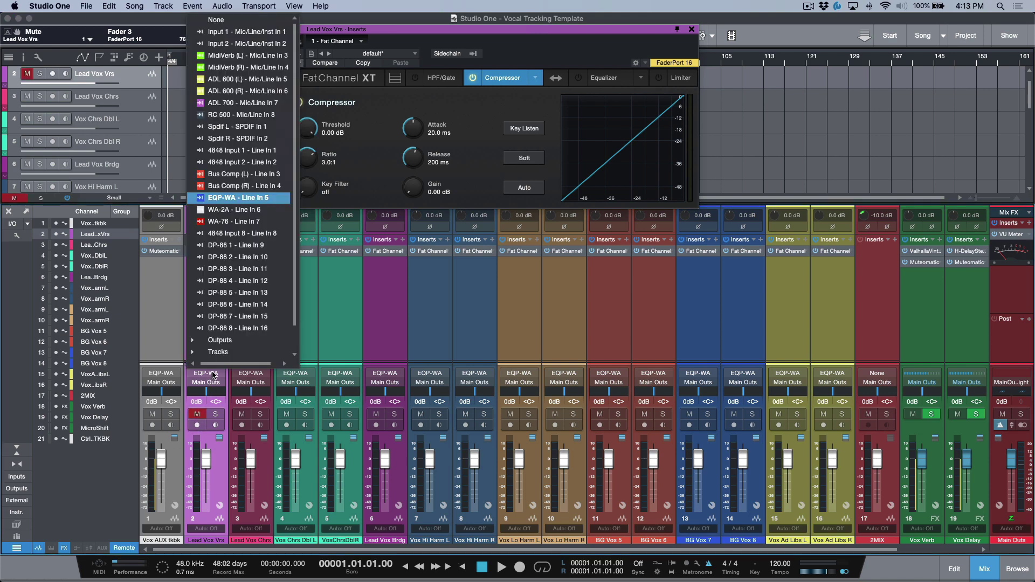
left_click(237, 31)
left_click(216, 425)
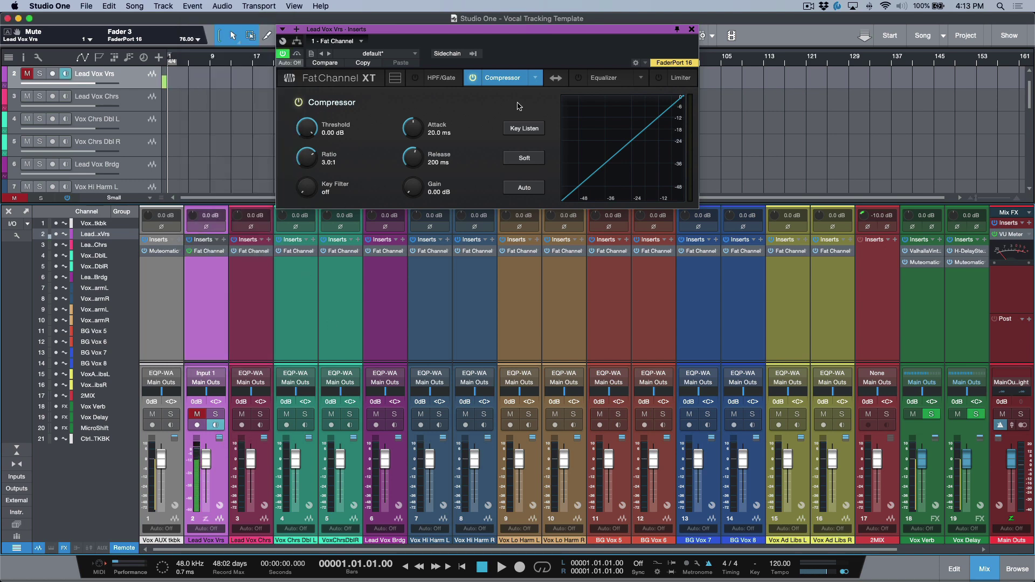
left_click_drag(311, 130, 310, 165)
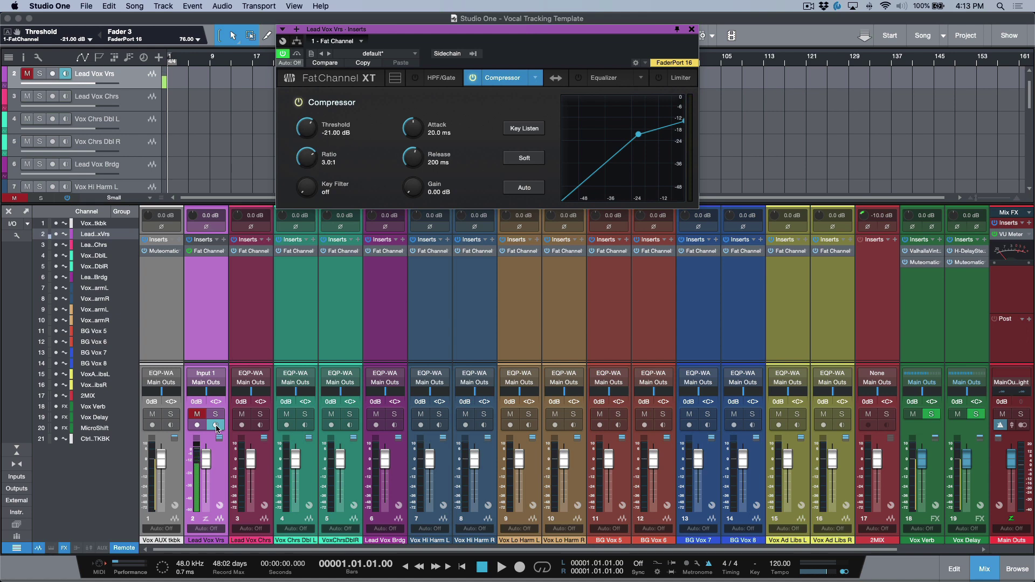
Return Lead Vox Vrs to the EQP-WA input and reset the compressor threshold to 0 dB
left_click(206, 371)
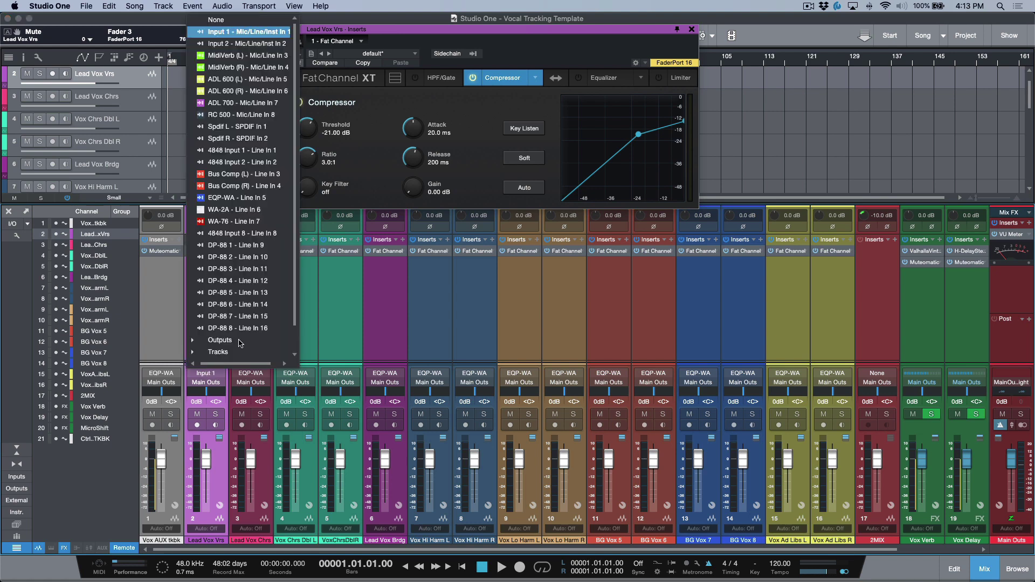
left_click(237, 201)
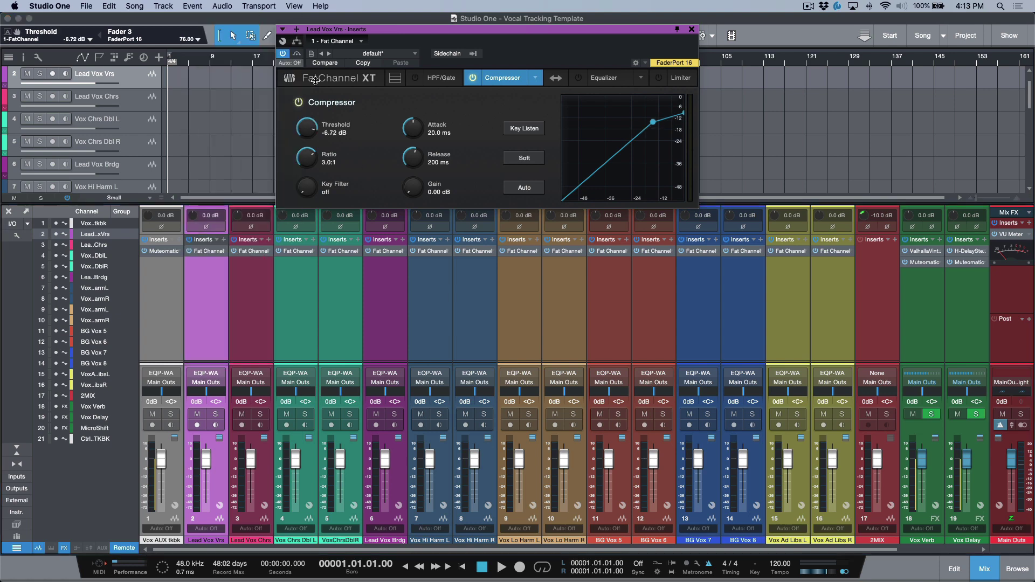
left_click_drag(306, 133, 315, 60)
Set the Lead Vox Vrs Fat Channel high-pass filter to 80 Hz
left_click(430, 81)
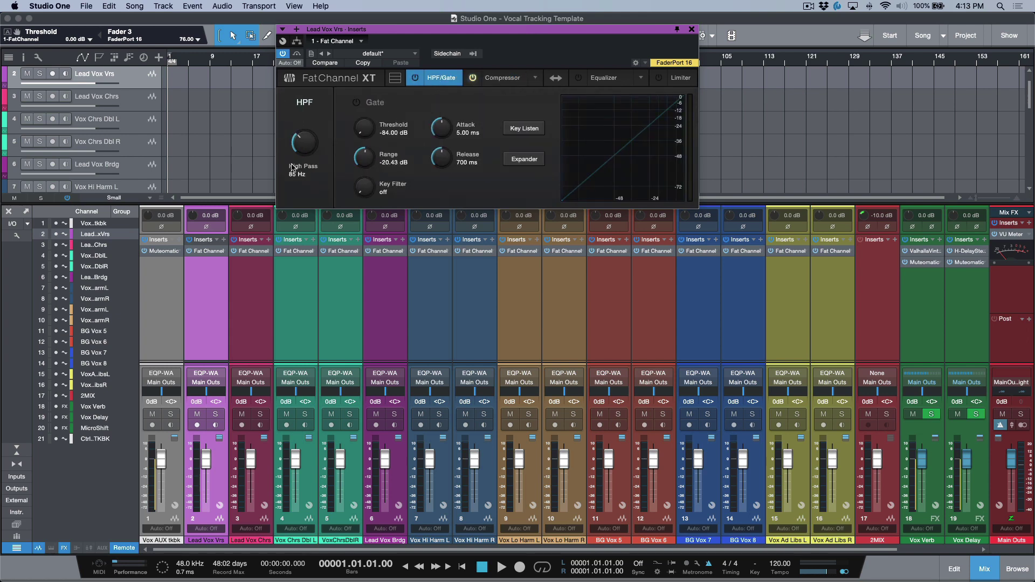
double_click(298, 174)
type("80")
key("Return")
Show all Fat Channel sections together, turn on the equalizer and switch its HF band to high shelf
left_click(395, 78)
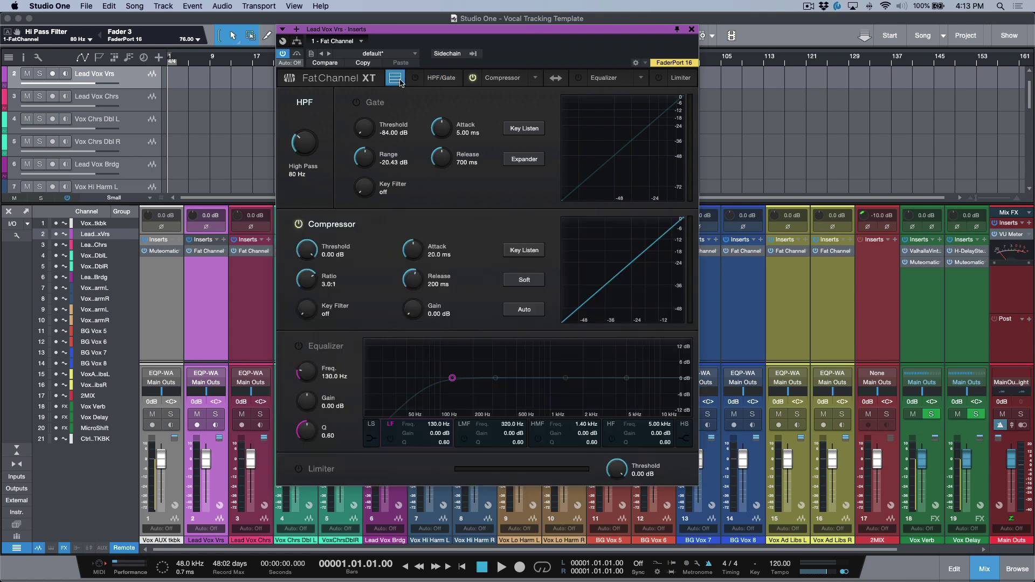
left_click(579, 79)
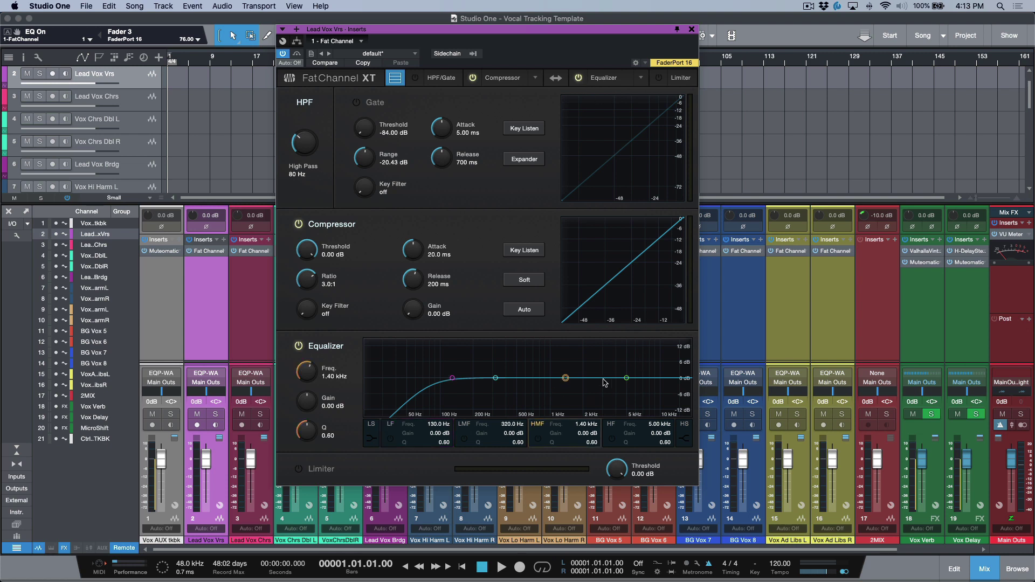
left_click(626, 378)
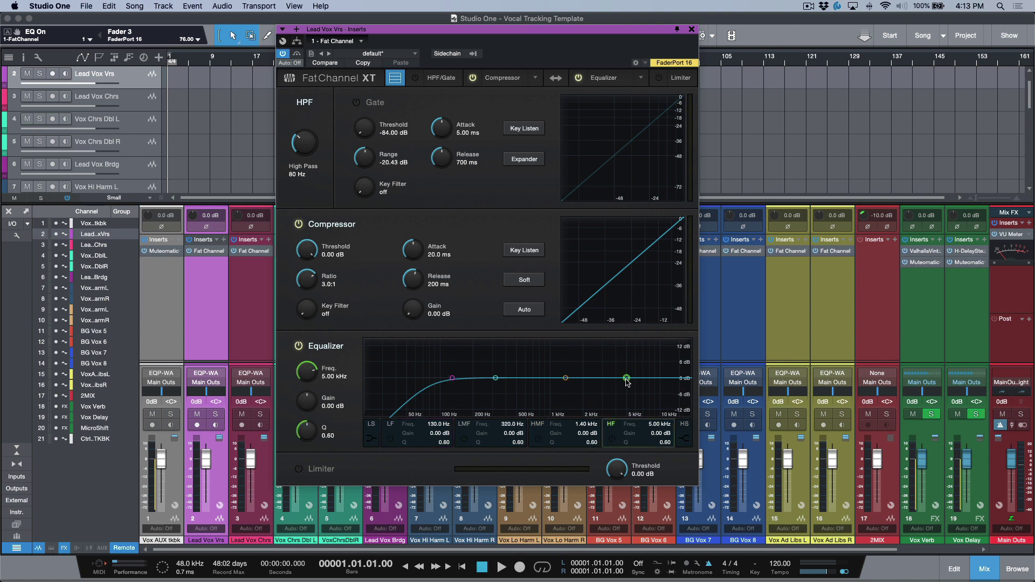
left_click(685, 439)
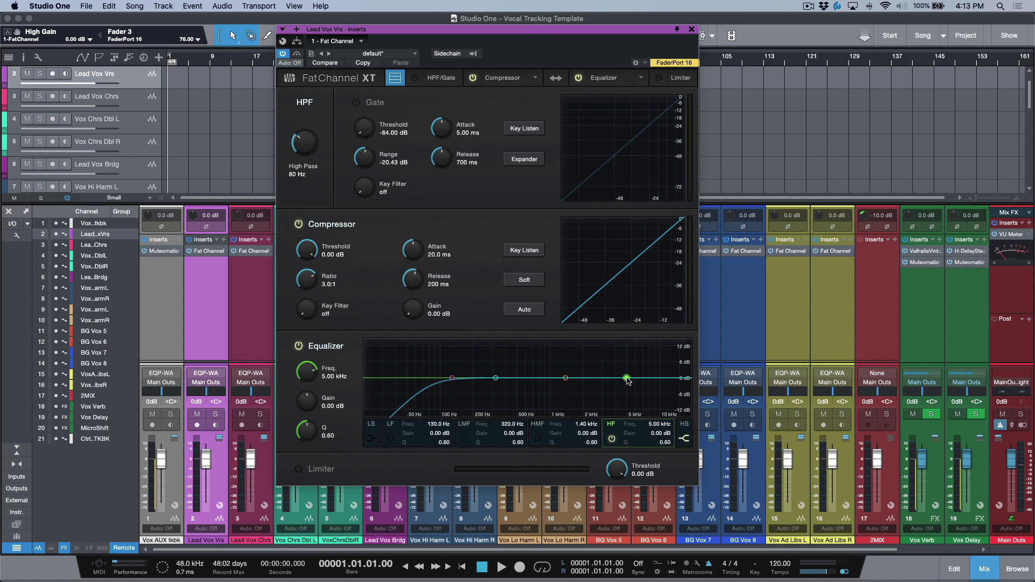
Try an HF shelf boost of 4.41 dB at 3.11 kHz and reset the band's gain and frequency
left_click_drag(627, 379, 605, 368)
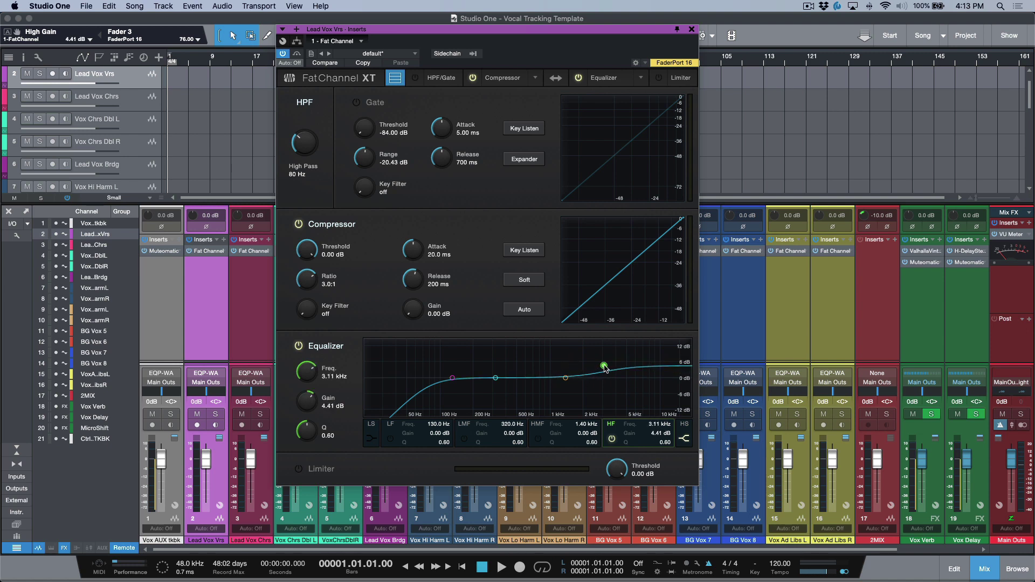
double_click(658, 434)
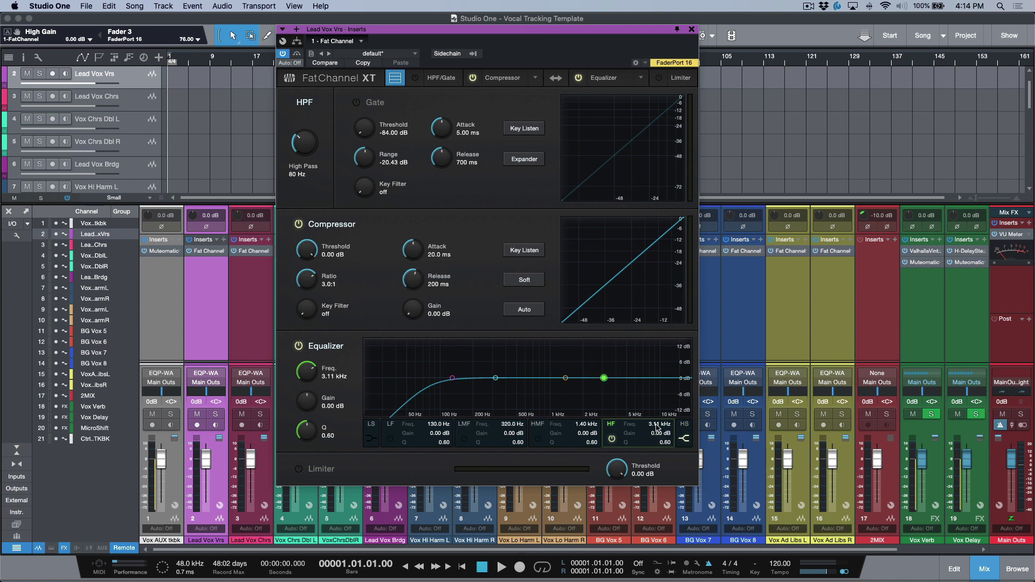
double_click(657, 424)
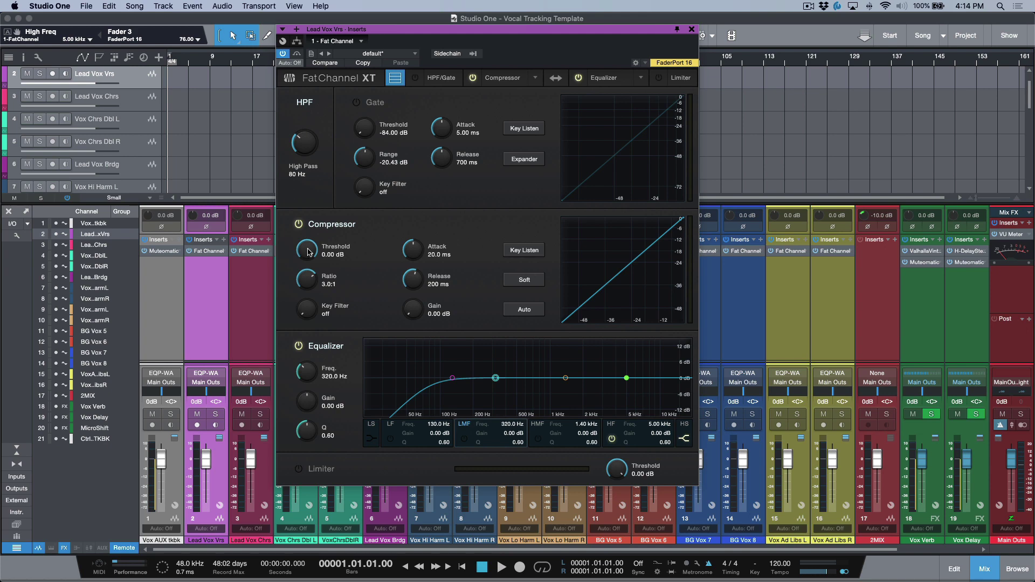
Collapse Fat Channel to a single section, restore the full view and close the plug-in
left_click(395, 79)
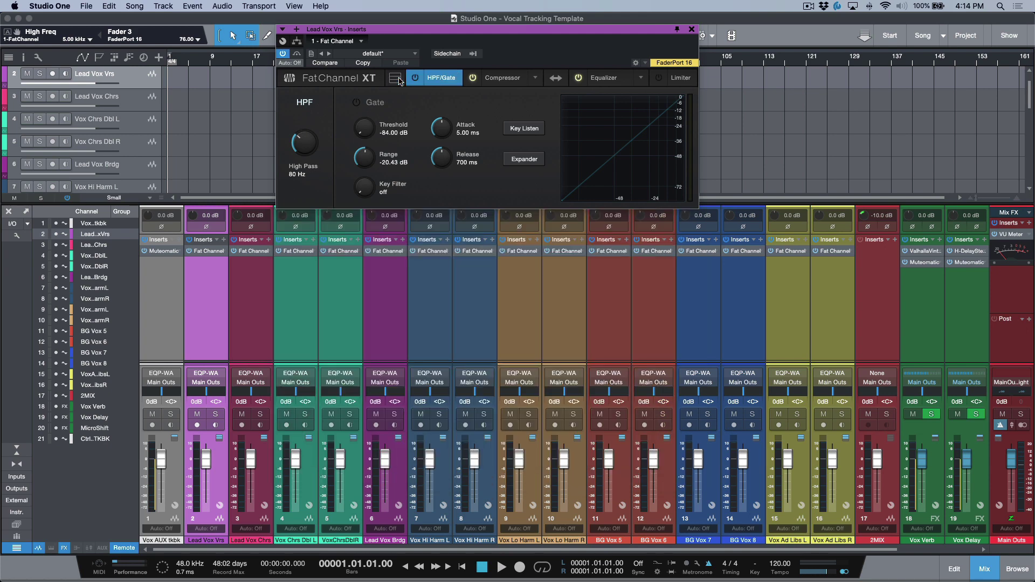
left_click(395, 78)
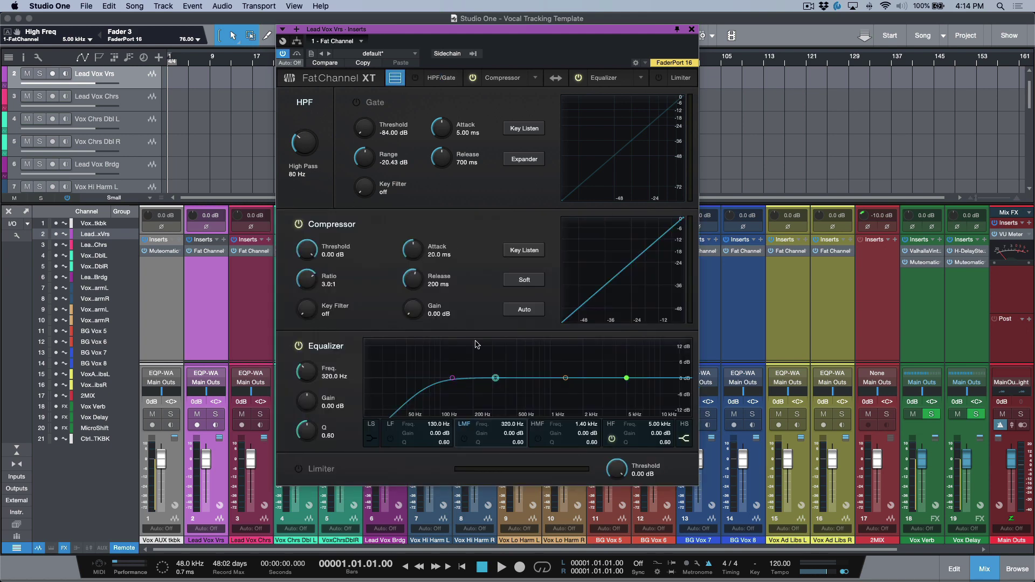
left_click(692, 29)
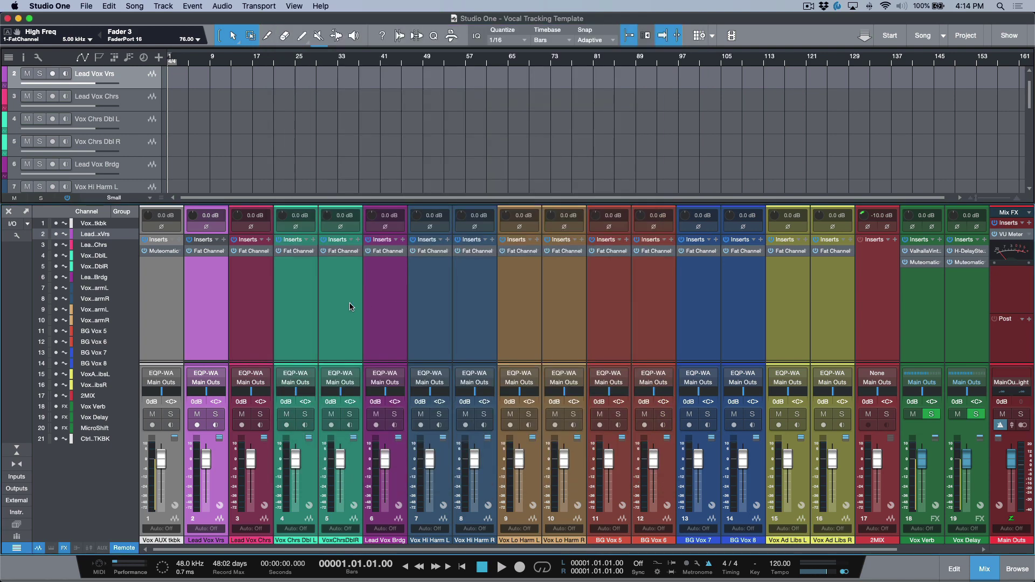
Replace Fat Channel on Lead Vox Chrs through Vox Ad Libs R with a copy of the Lead Vox Vrs one
left_click(253, 305)
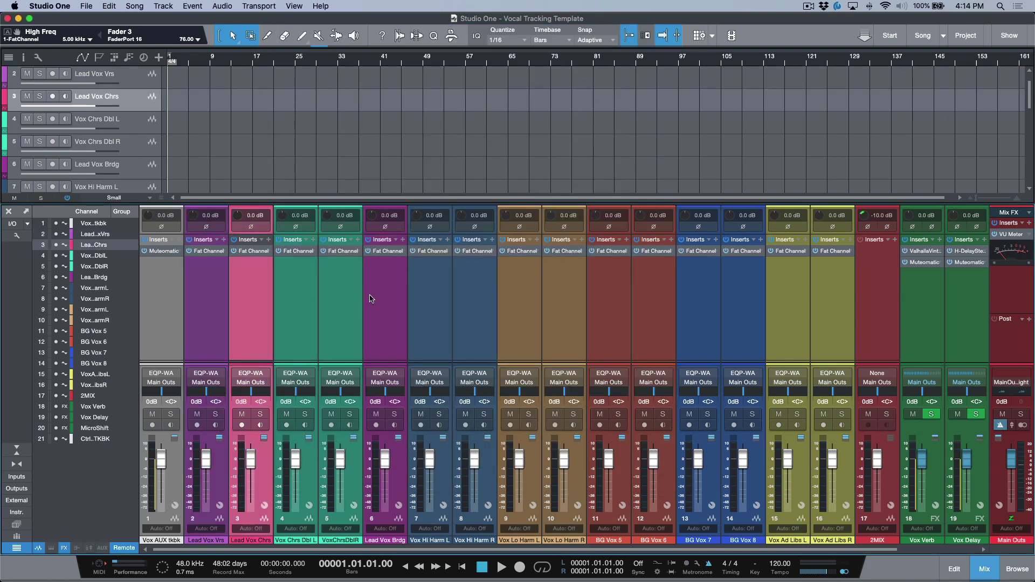
left_click(829, 281, "shift")
right_click(849, 252)
left_click(865, 365)
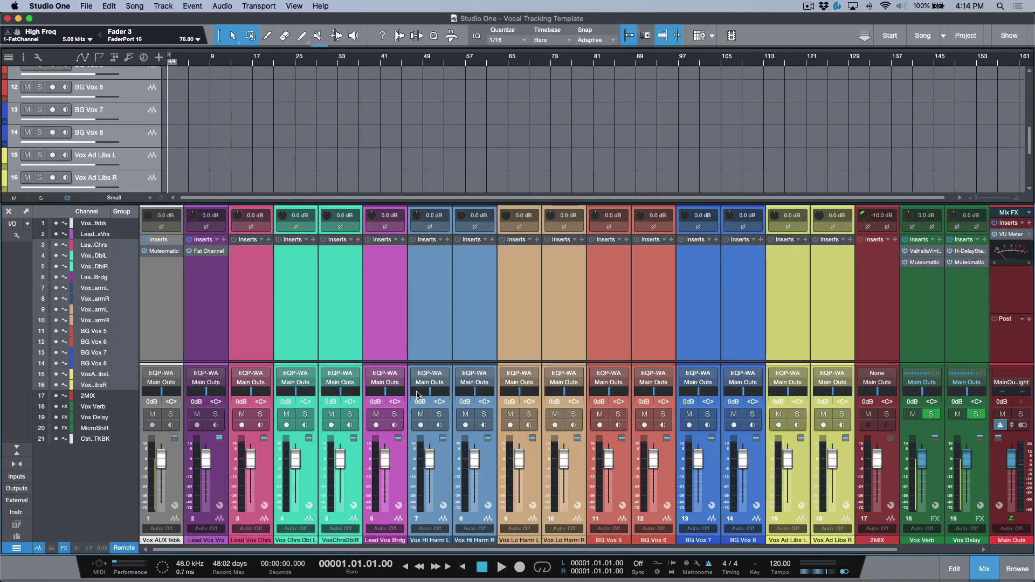
left_click_drag(235, 257, 244, 255)
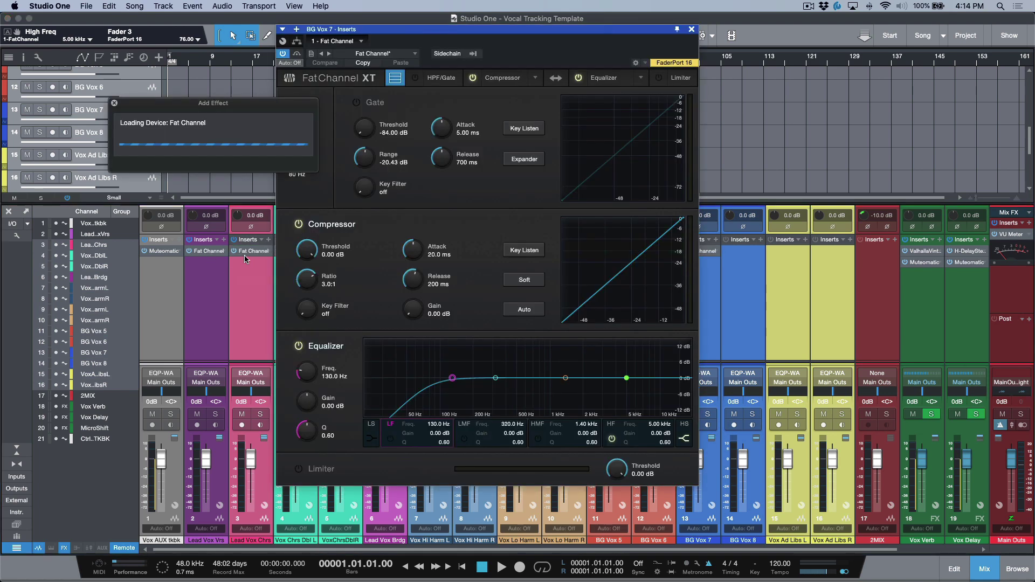
left_click(692, 30)
Step through the vocal channels and check the copied Fat Channel settings on Vox Hi Harm R and Vox Hi Harm L
left_click(200, 267)
left_click(234, 286)
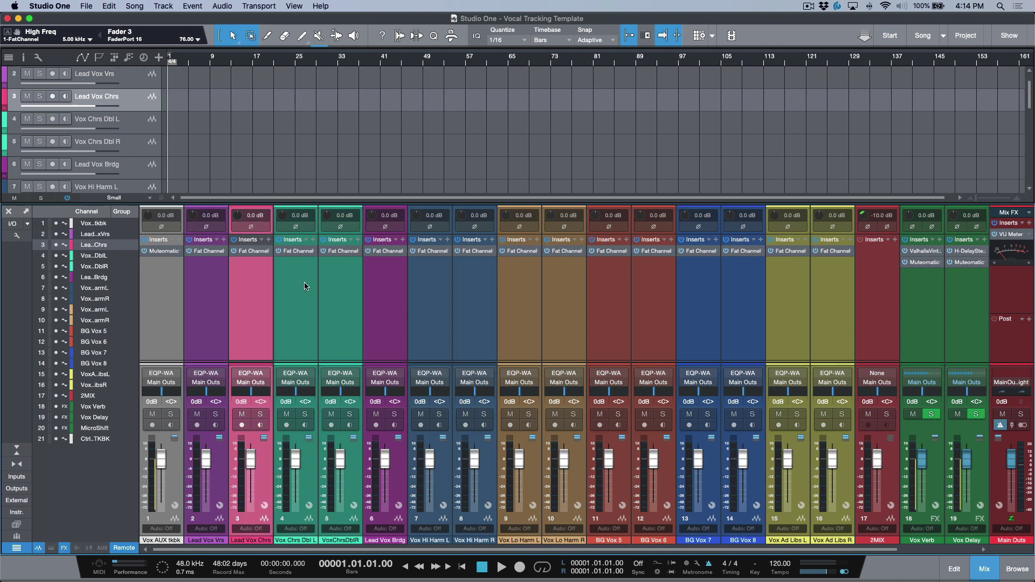
left_click(301, 286)
left_click(345, 288)
left_click(399, 291)
left_click(426, 289)
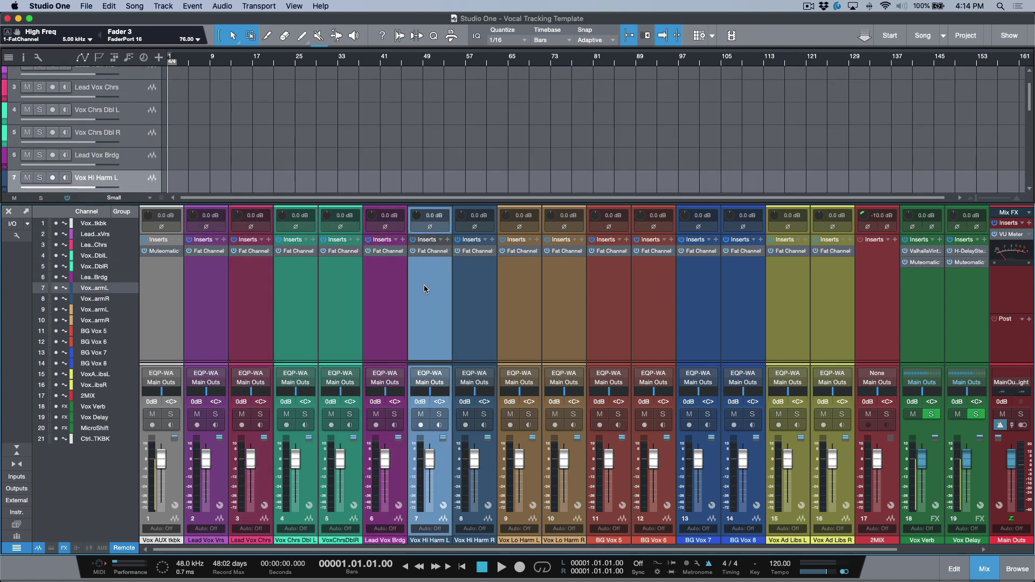
left_click(466, 283)
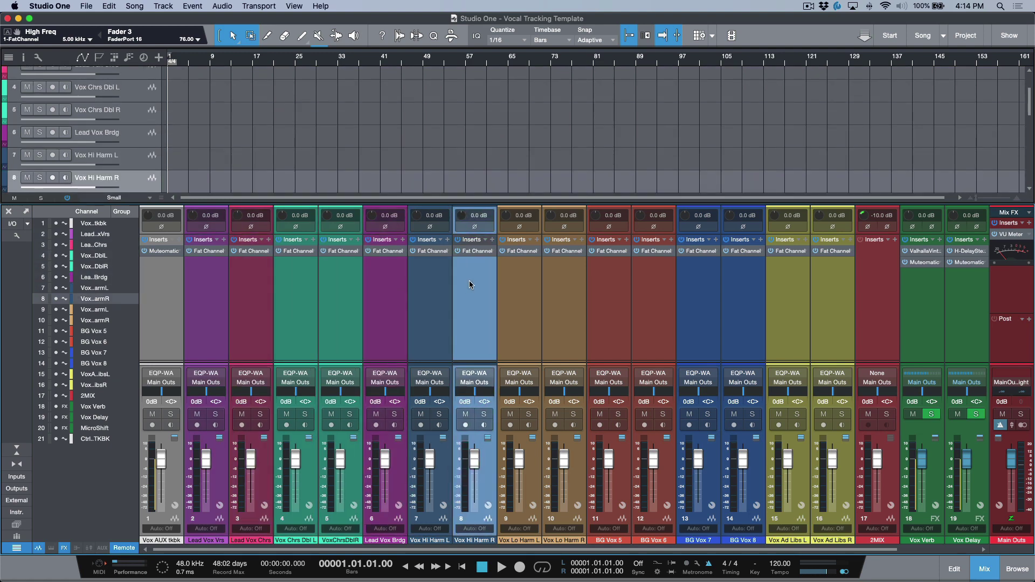
left_click(471, 251)
left_click(692, 30)
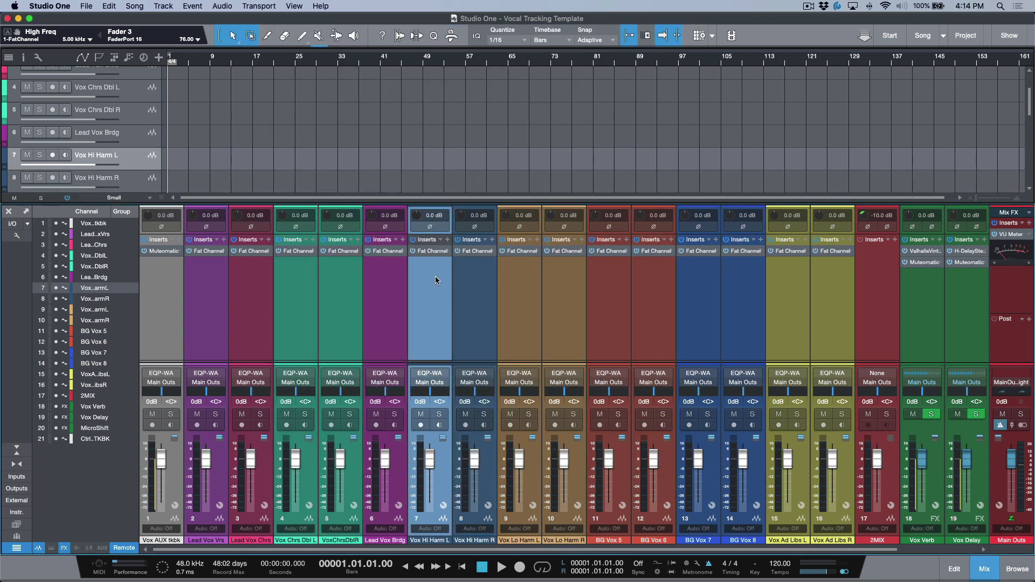
left_click(434, 251)
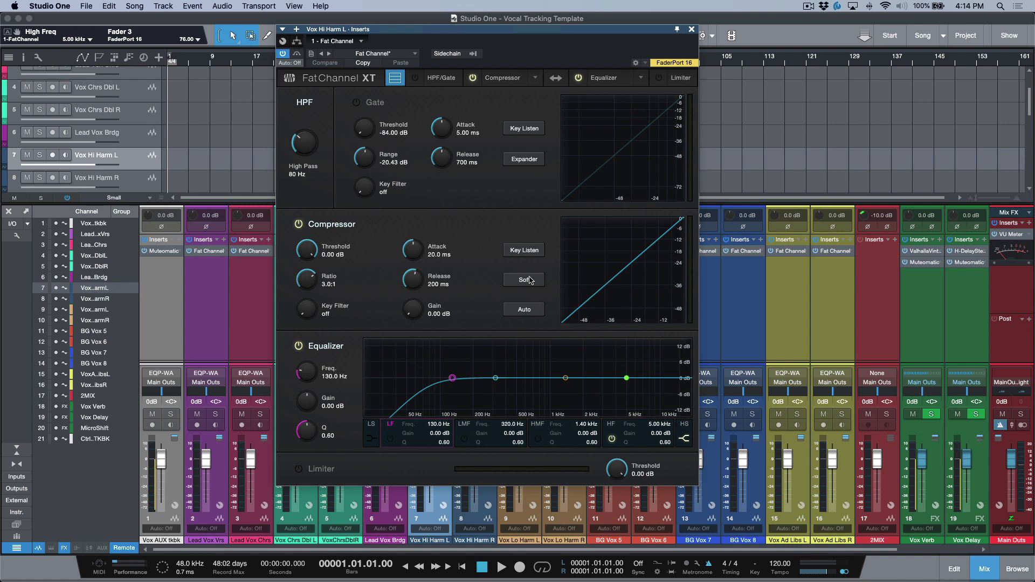
left_click(691, 29)
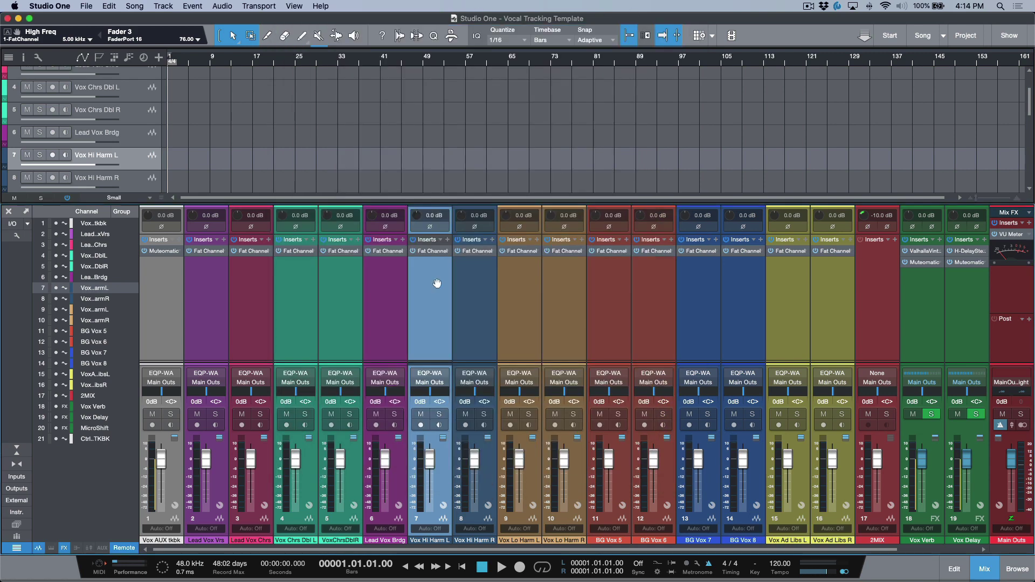
Select the channels from Lead Vox Vrs through Vox Ad Libs R and bypass Fat Channel on all of them
left_click(209, 306)
left_click(829, 309, "shift")
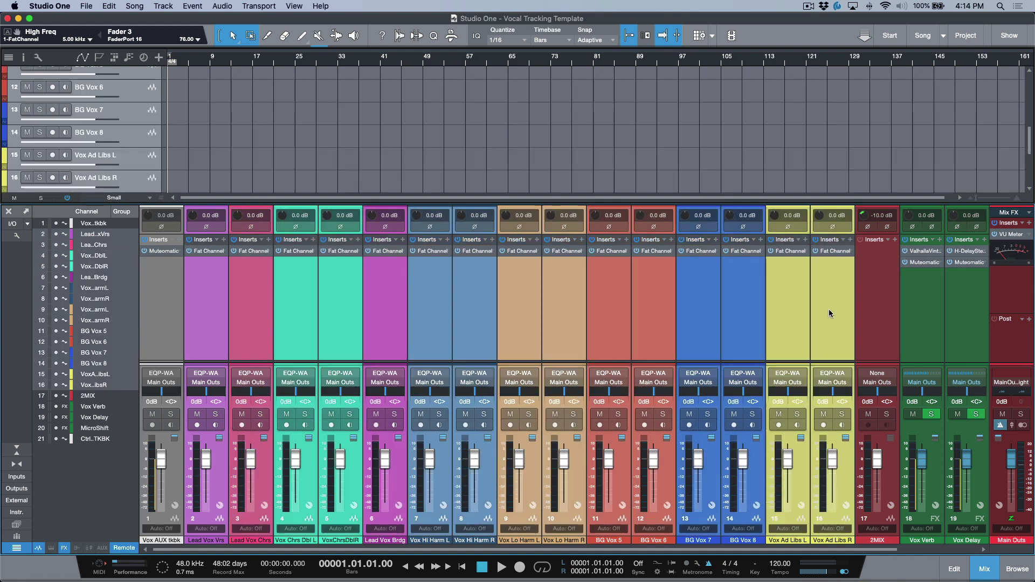
right_click(837, 253)
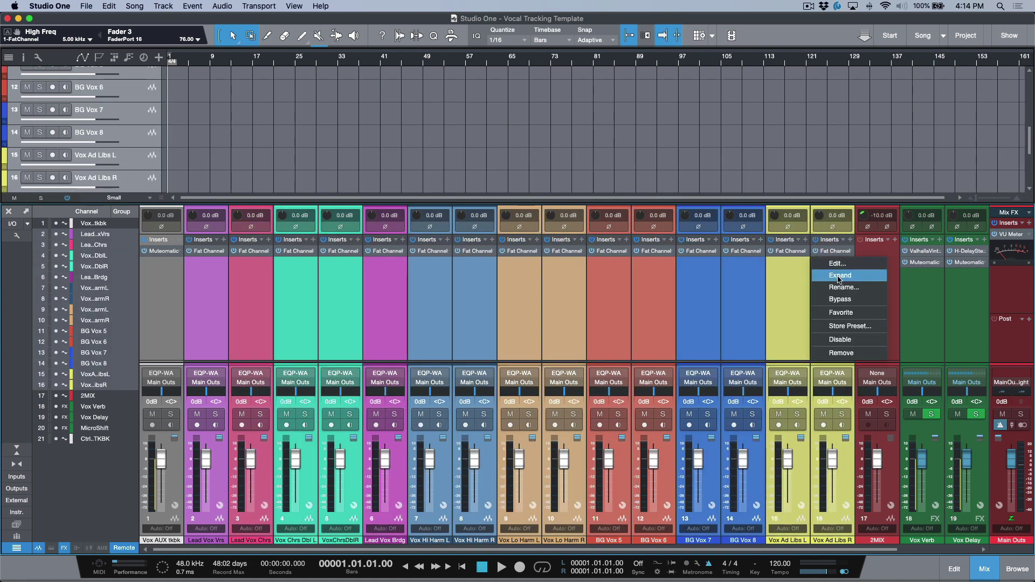
left_click(840, 299)
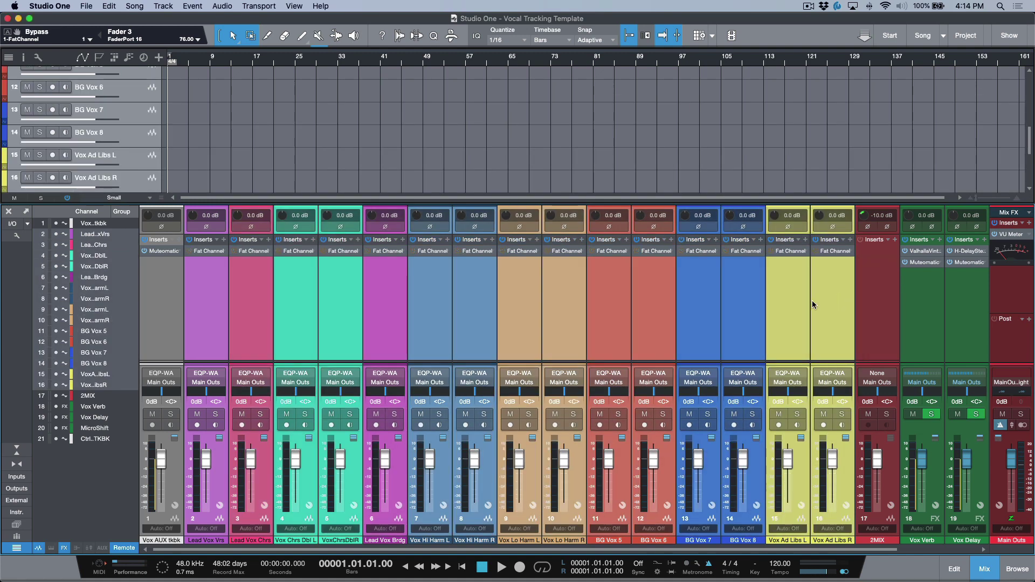
Clear the multi-channel selection and leave only the Lead Vox Vrs channel selected
left_click(205, 305)
left_click(257, 312)
left_click(298, 305)
left_click(254, 310)
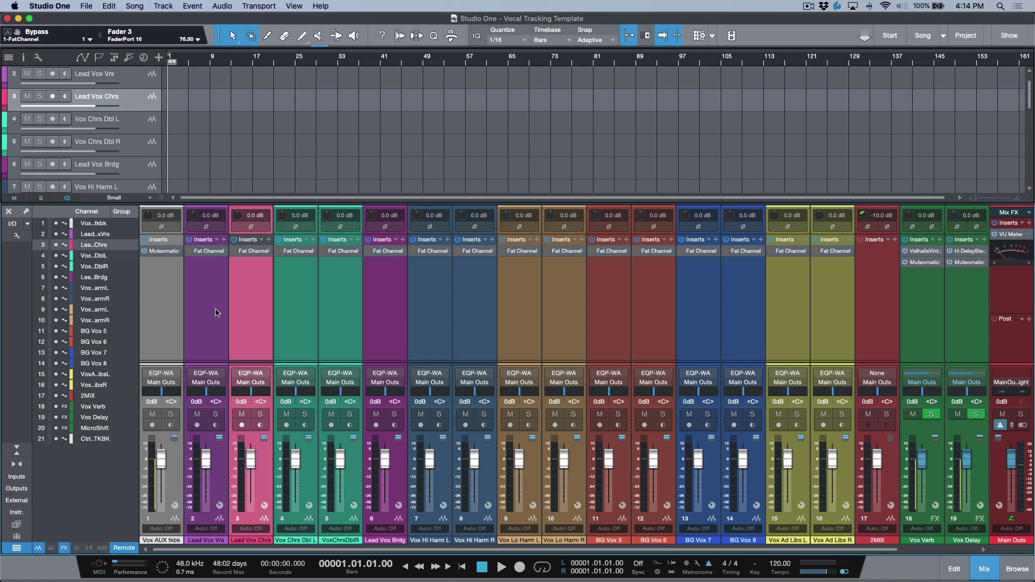
left_click(215, 312)
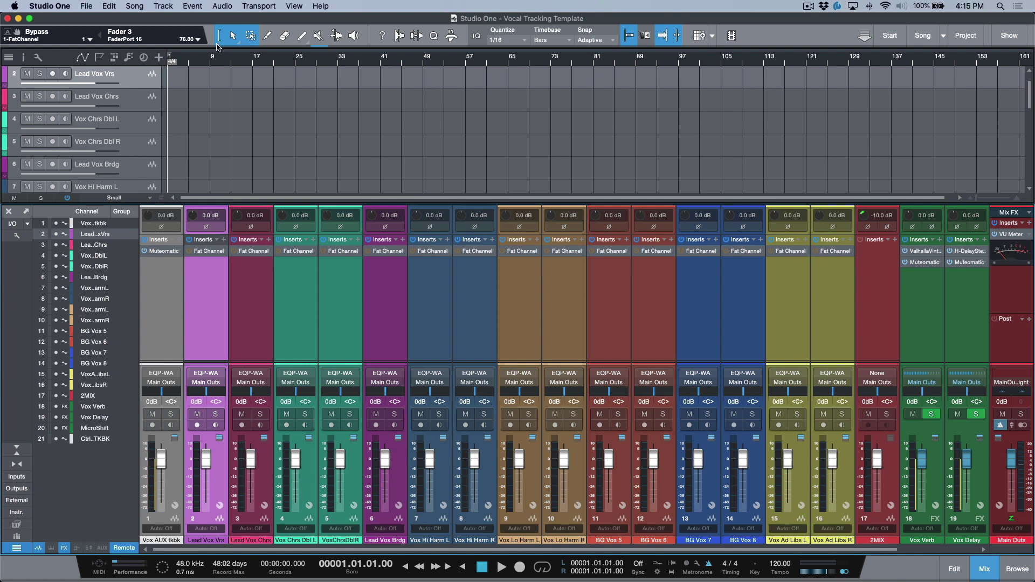
Create a new song from the built-in Styles templates with the Desktop as its save location
left_click(141, 7)
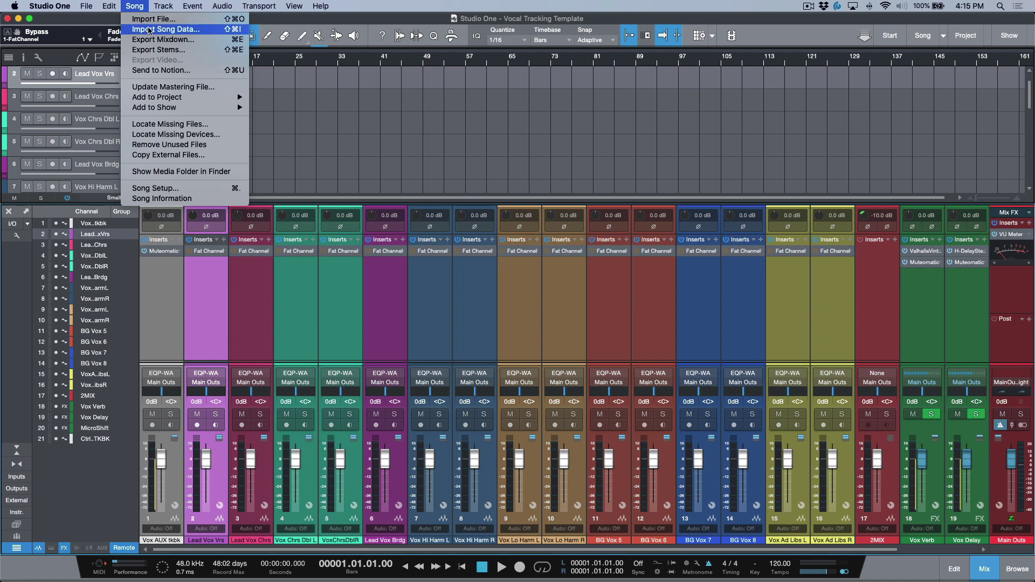
left_click(117, 21)
left_click(86, 6)
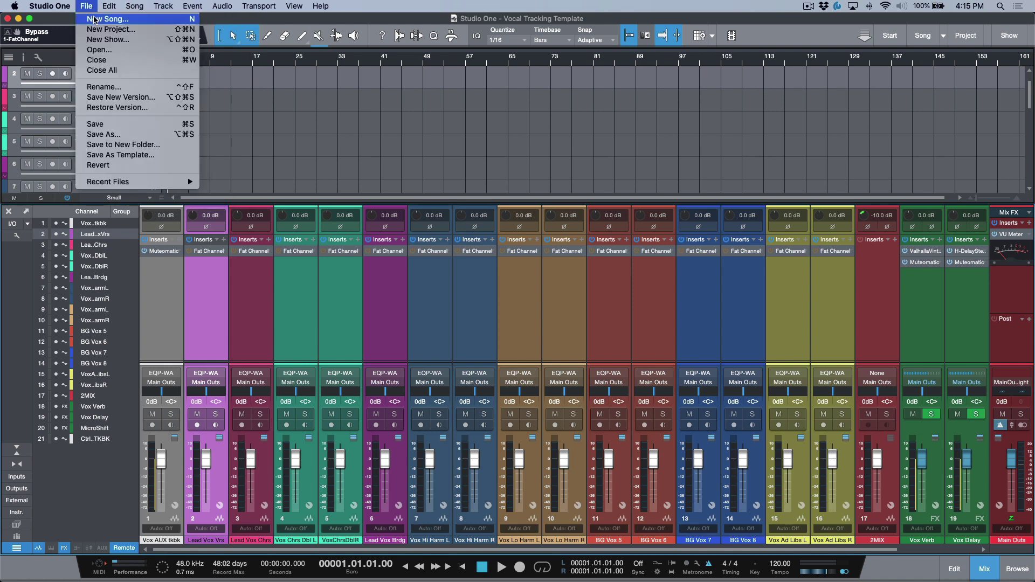
left_click(95, 19)
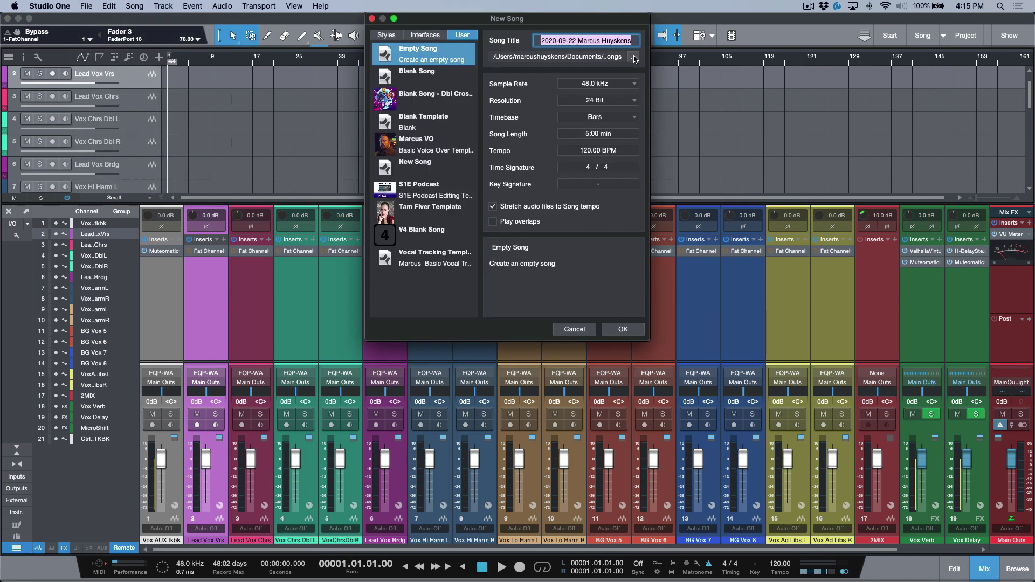
left_click(634, 57)
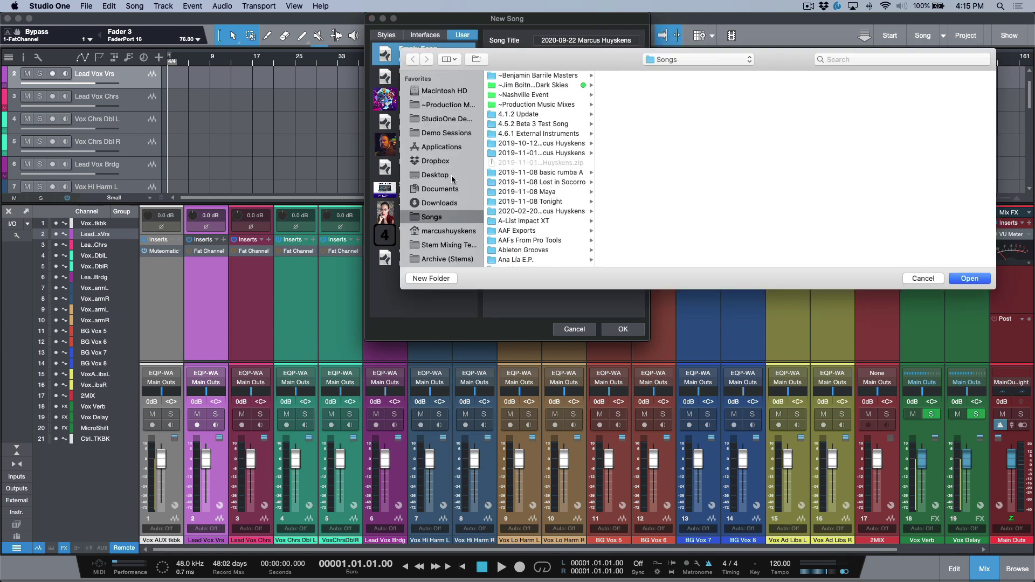
left_click(452, 178)
key("Return")
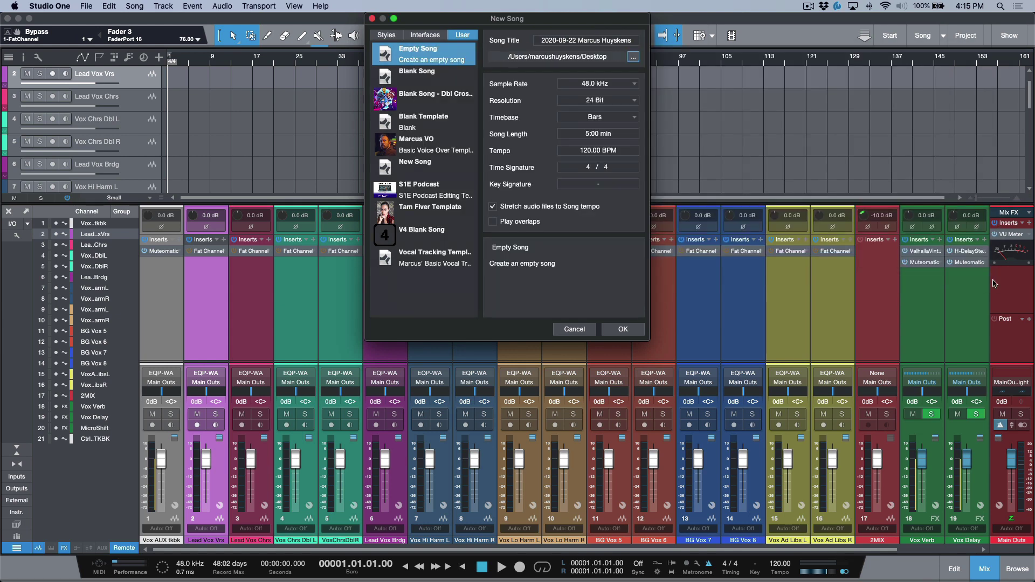
left_click(393, 37)
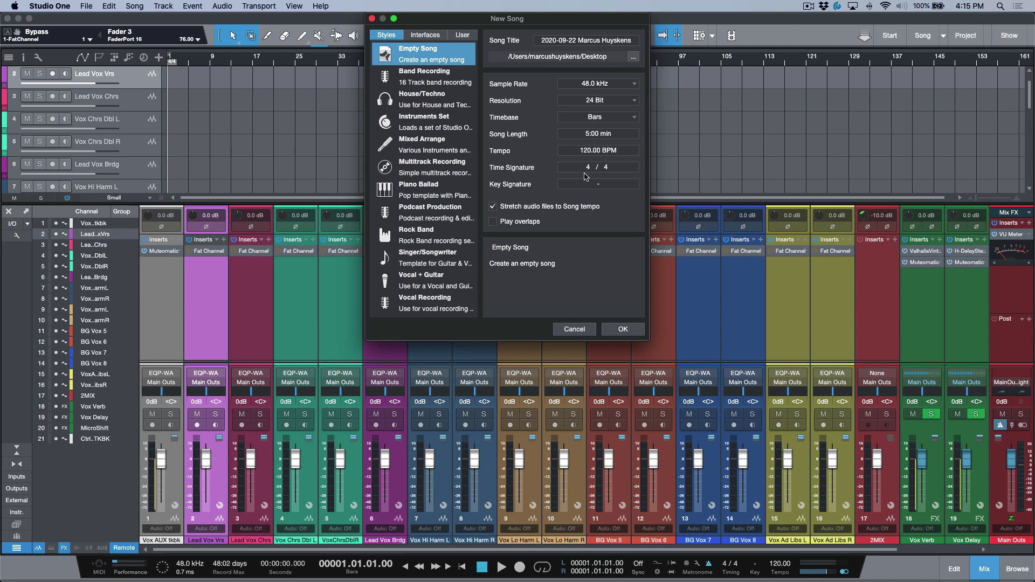
left_click(622, 330)
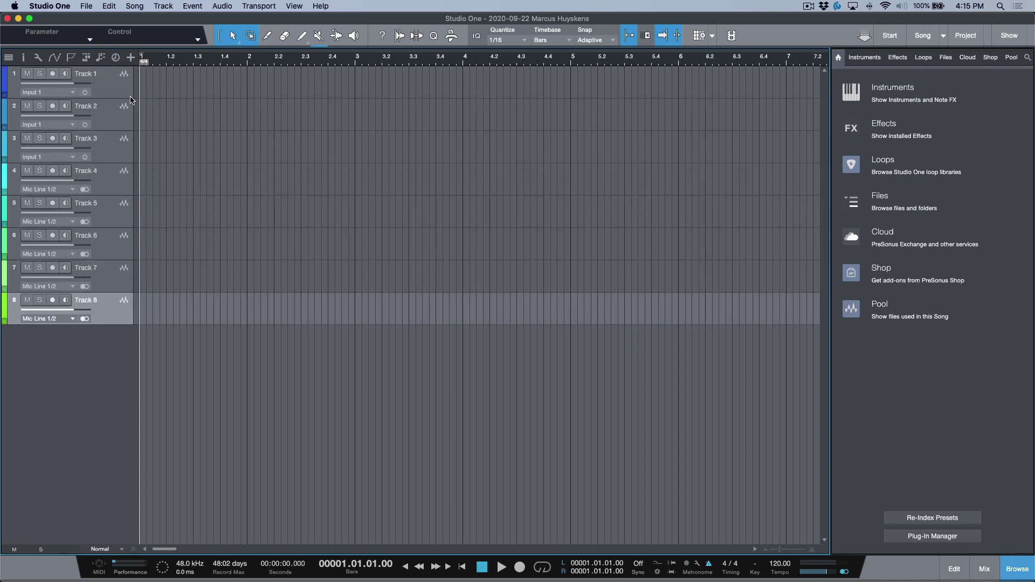
Import song data from Vocal Tracking Template.song in the Templates folder, including all tracks from Vox AUX tkbk through Ctrl RM TKBK
left_click(135, 6)
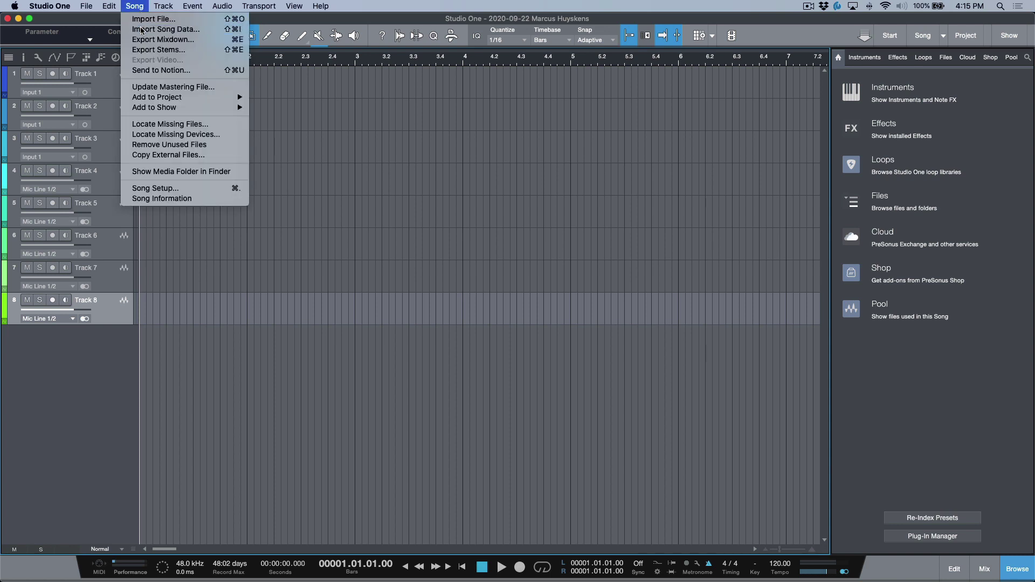
left_click(141, 30)
left_click(264, 264)
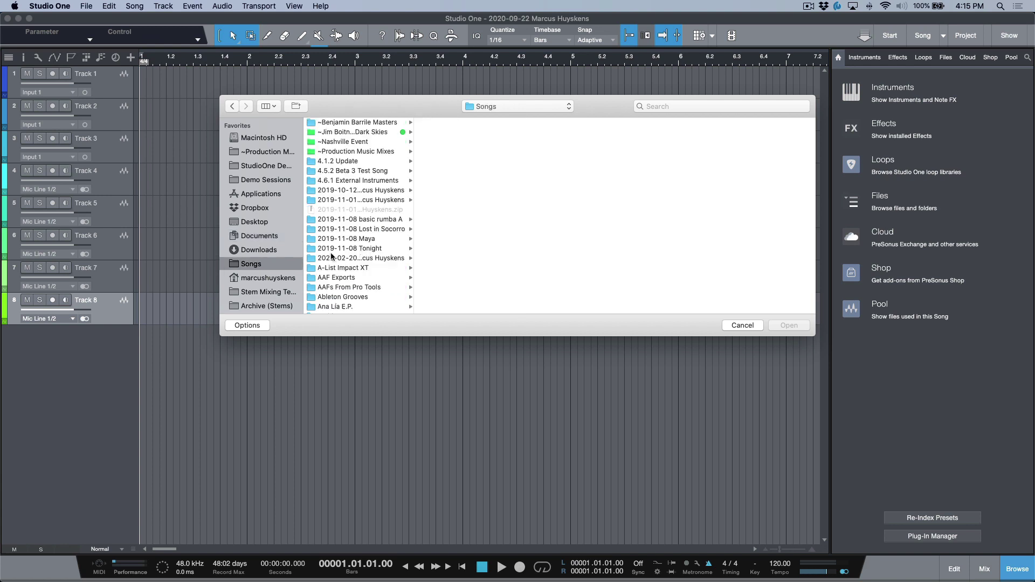
scroll(331, 257, "down", 10)
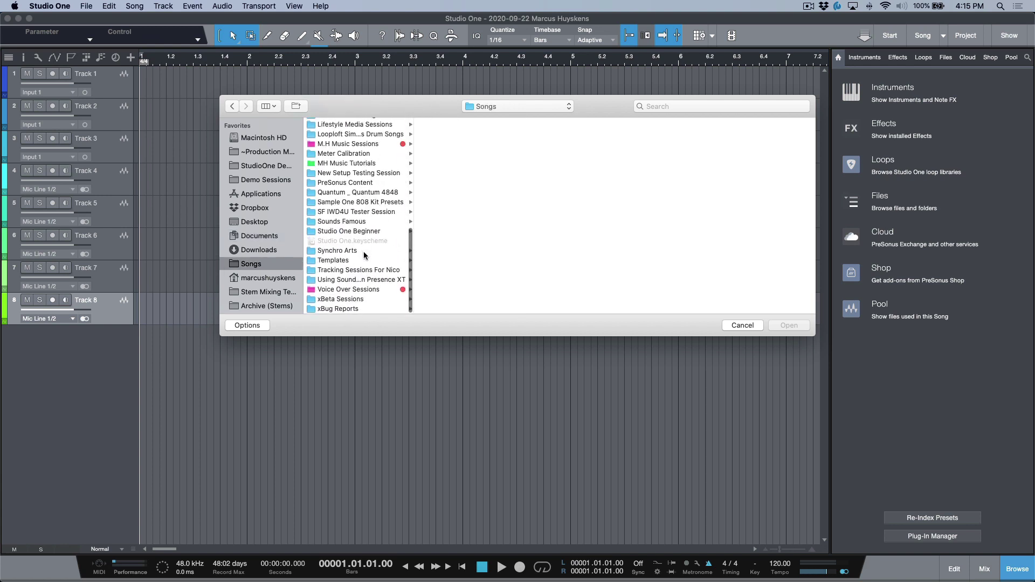
left_click(362, 262)
left_click(463, 161)
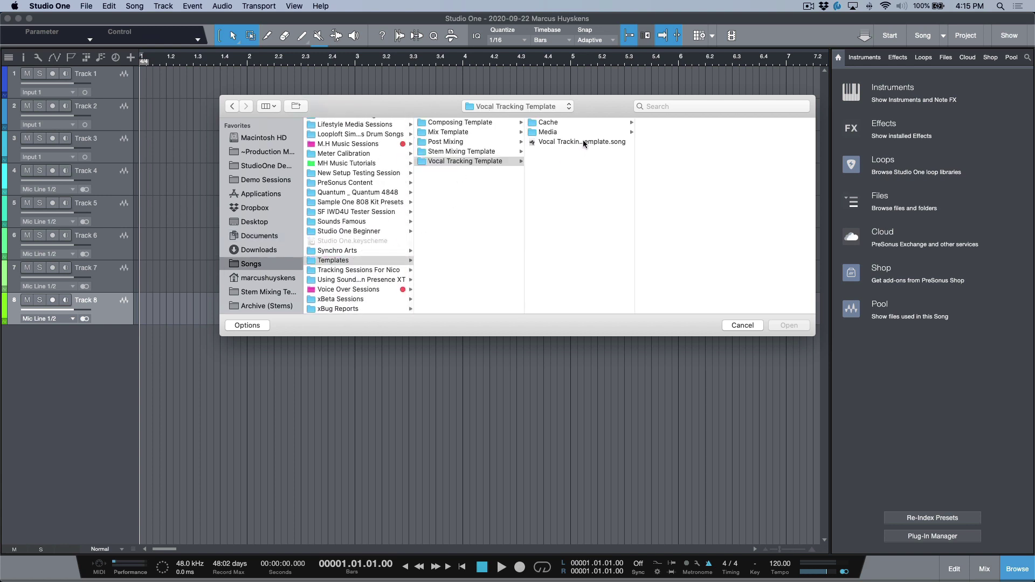
left_click(583, 143)
left_click(792, 326)
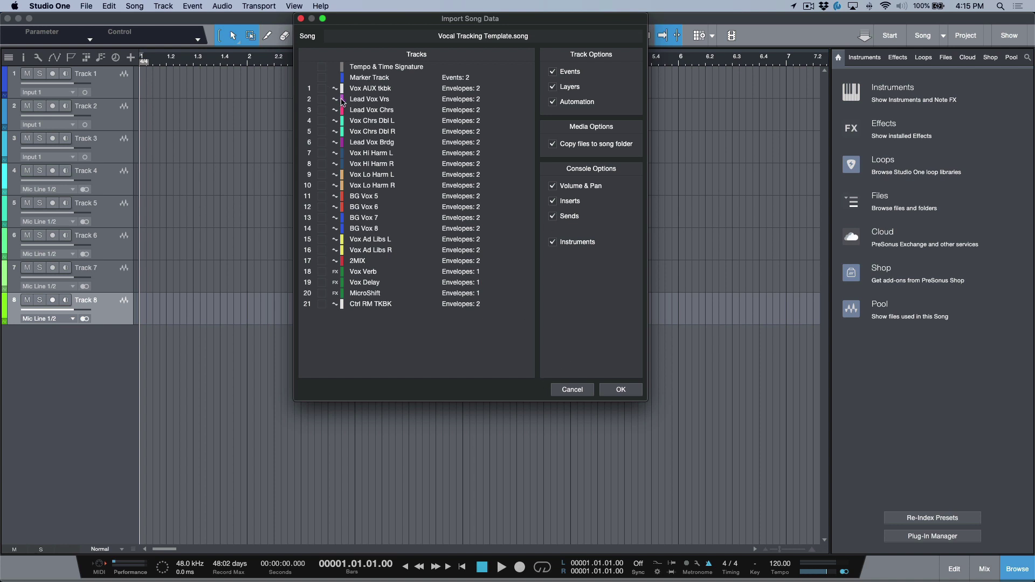
left_click_drag(322, 88, 325, 401)
left_click(621, 390)
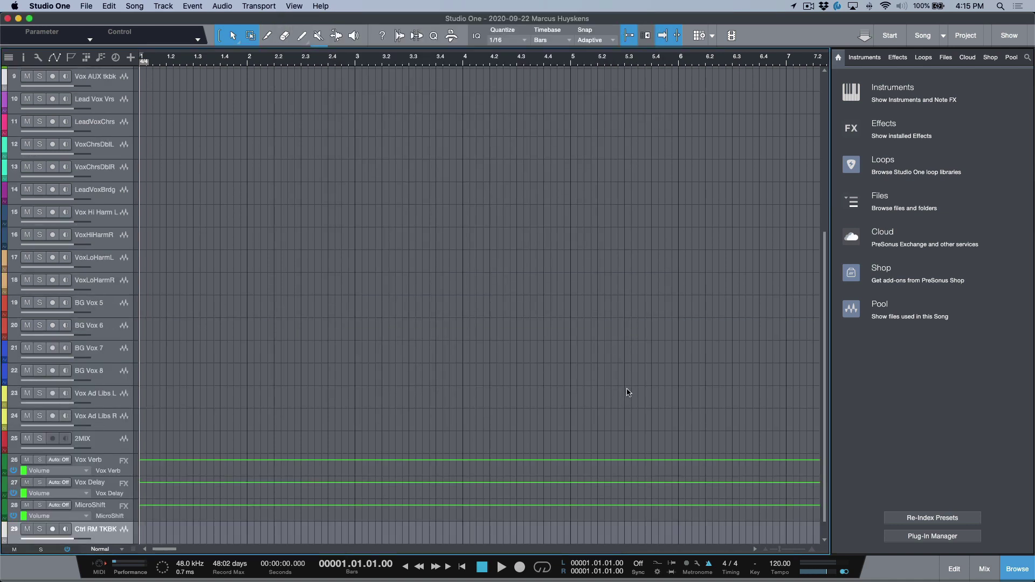
Show the console without the instrument rack and enlarge it and its sends area to inspect the imported channels' inserts and sends
key("F3")
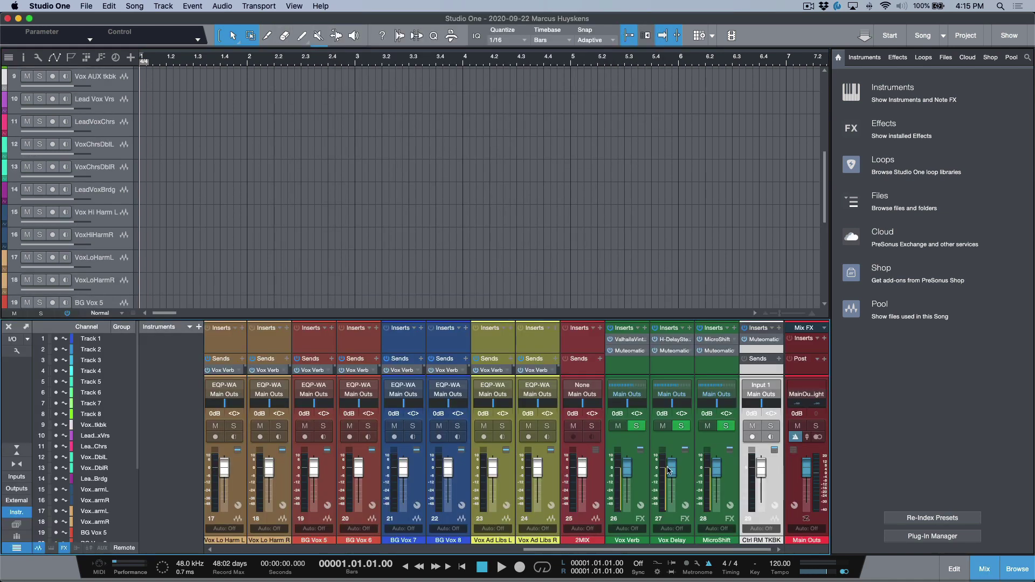
left_click(19, 513)
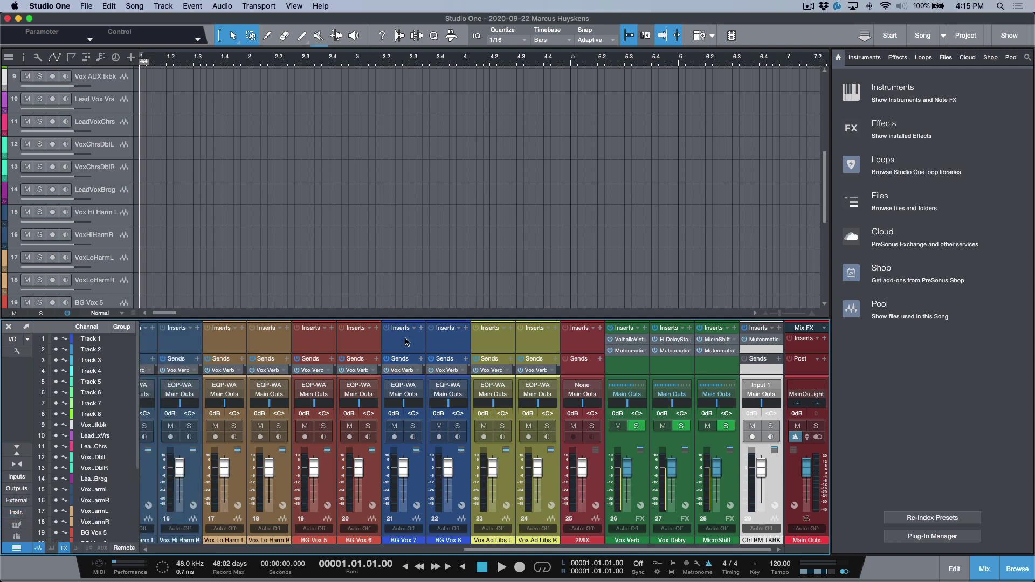
scroll(458, 398, "left", 10)
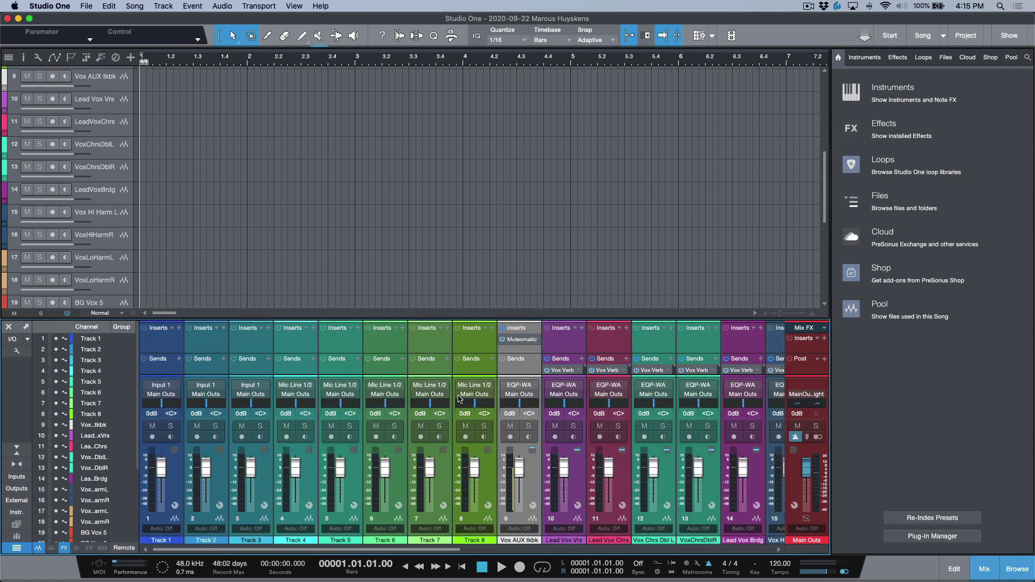
scroll(240, 412, "right", 6)
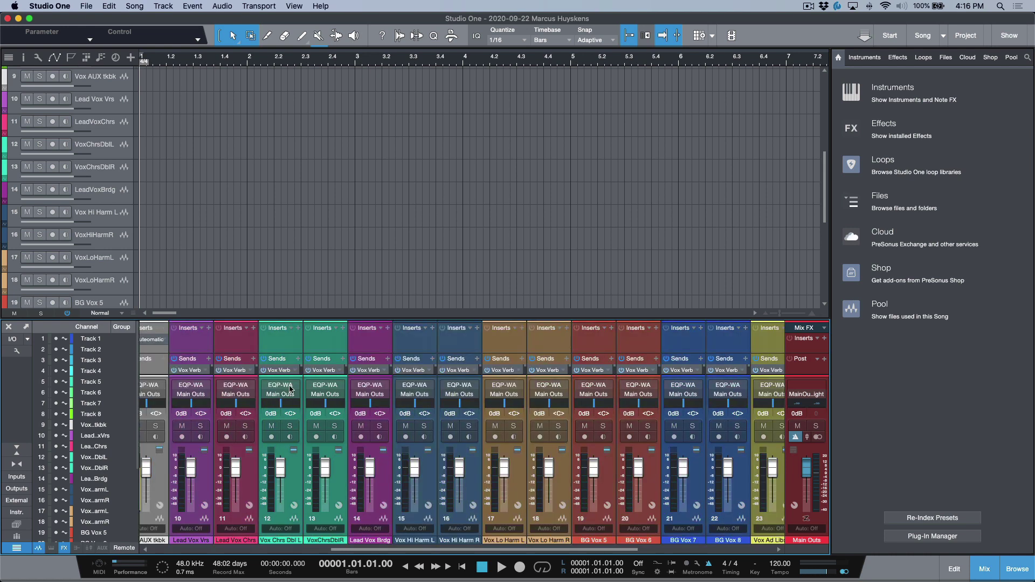
scroll(290, 389, "left", 2)
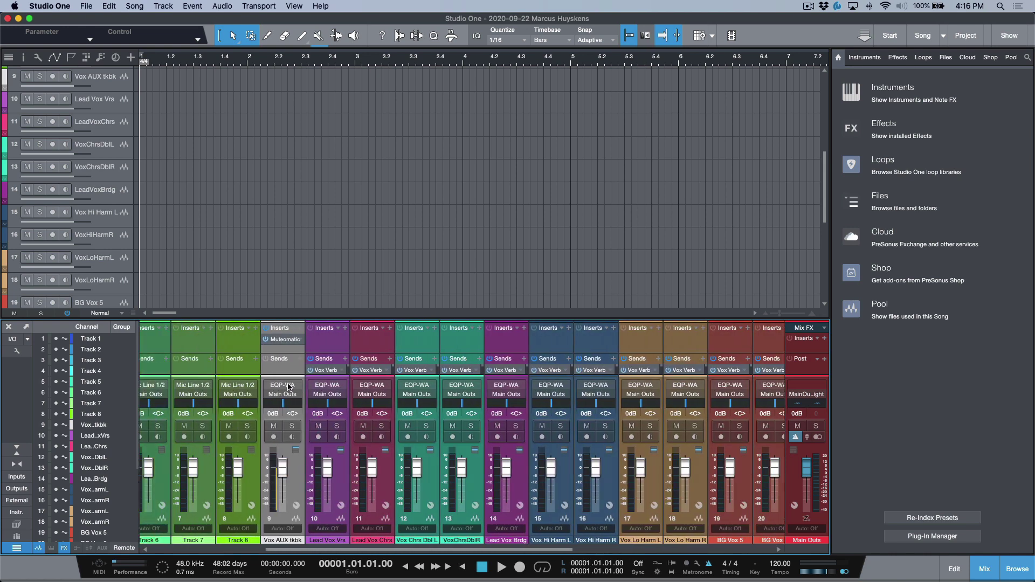
scroll(341, 388, "right", 6)
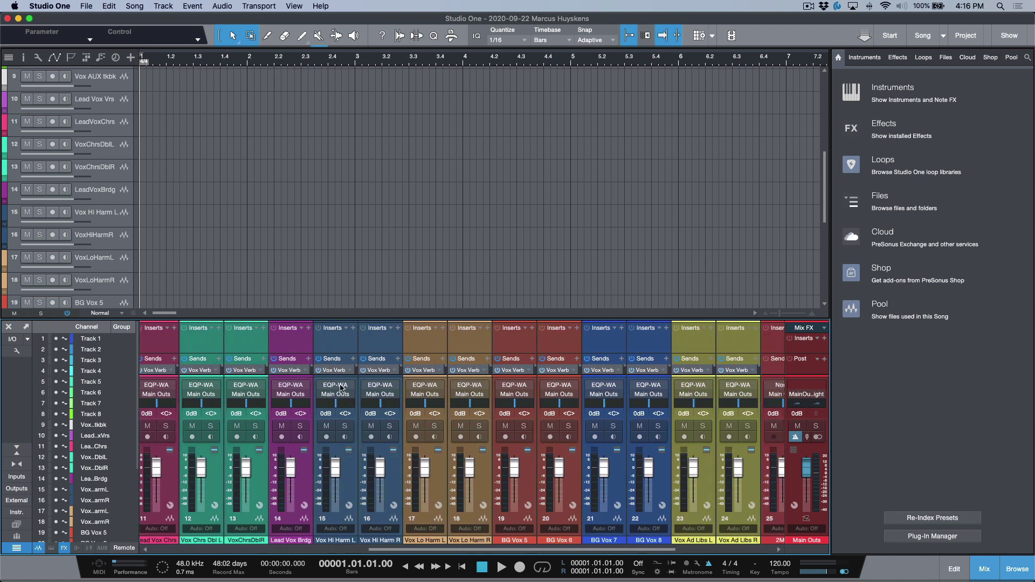
scroll(341, 388, "right", 1)
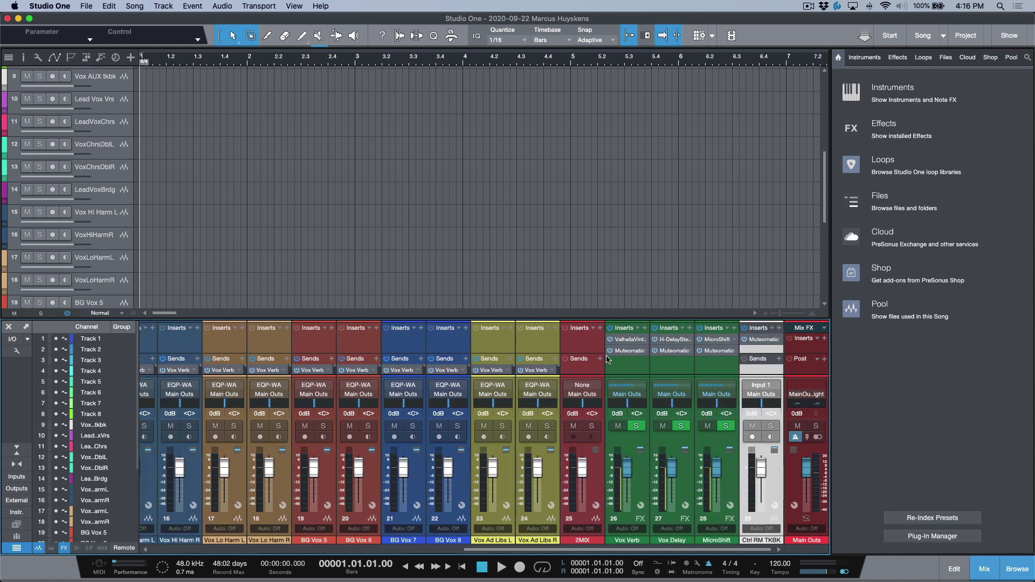
left_click_drag(614, 320, 636, 172)
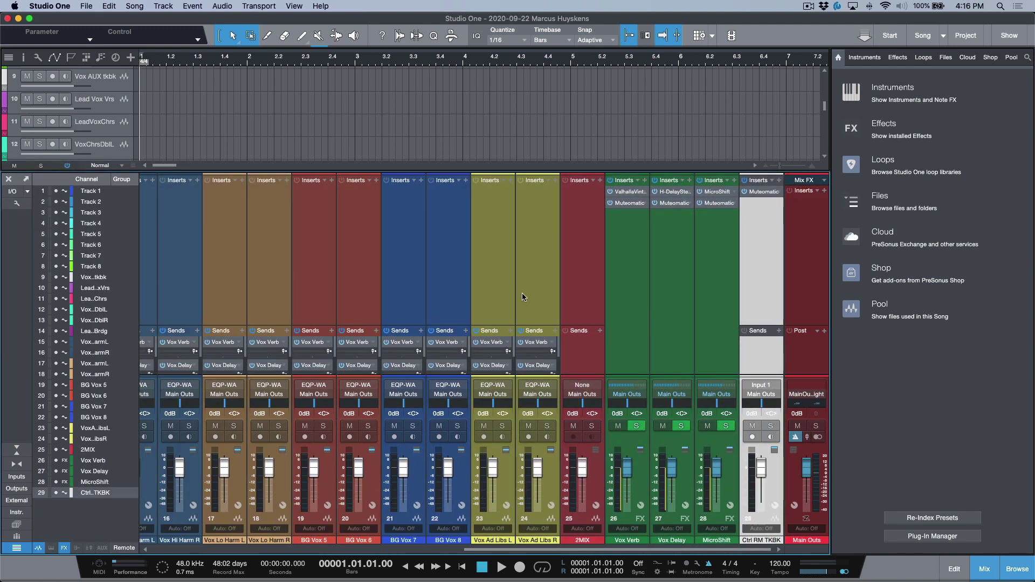
left_click_drag(510, 326, 522, 271)
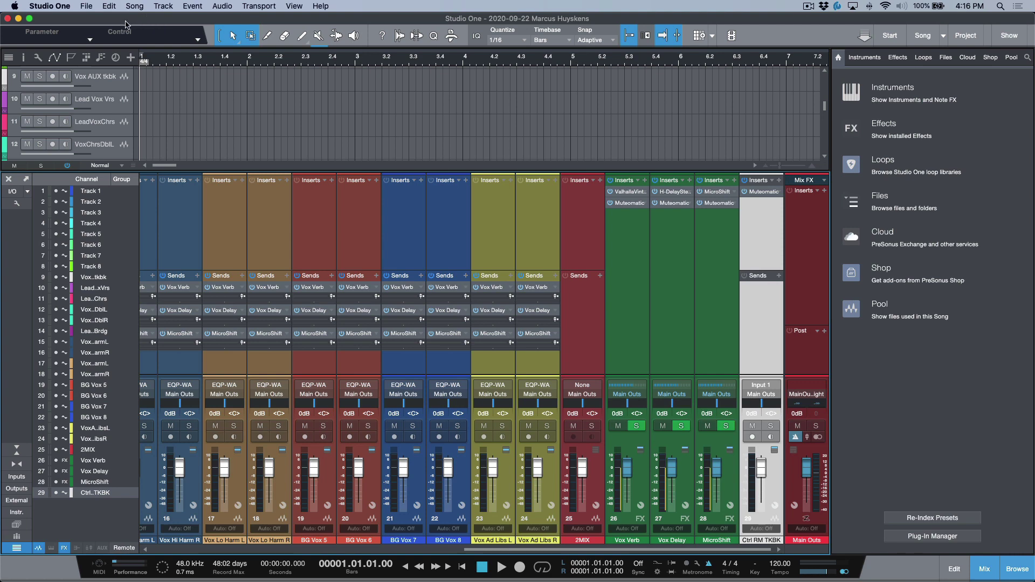
Close the new song and return to the Vocal Tracking Template song
key("super+w")
left_click(477, 200)
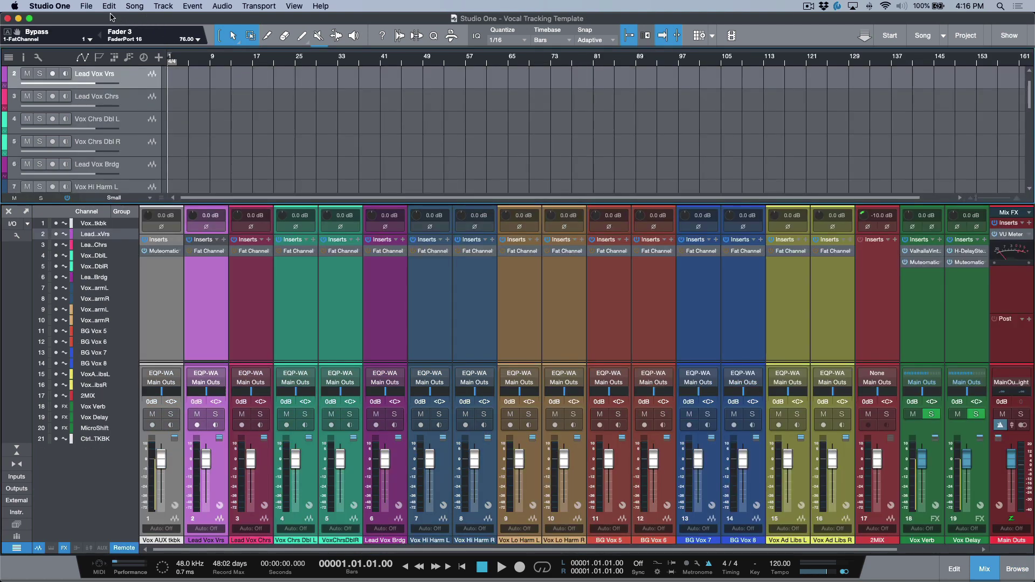
View the Save As Template settings for the Vocal Tracking Template song and cancel without saving
left_click(86, 5)
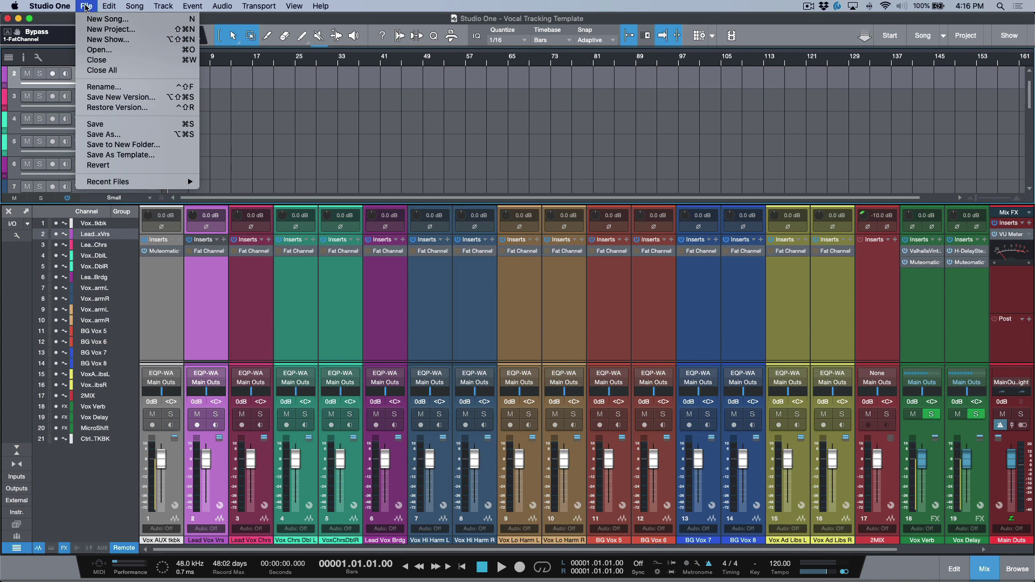
left_click(119, 156)
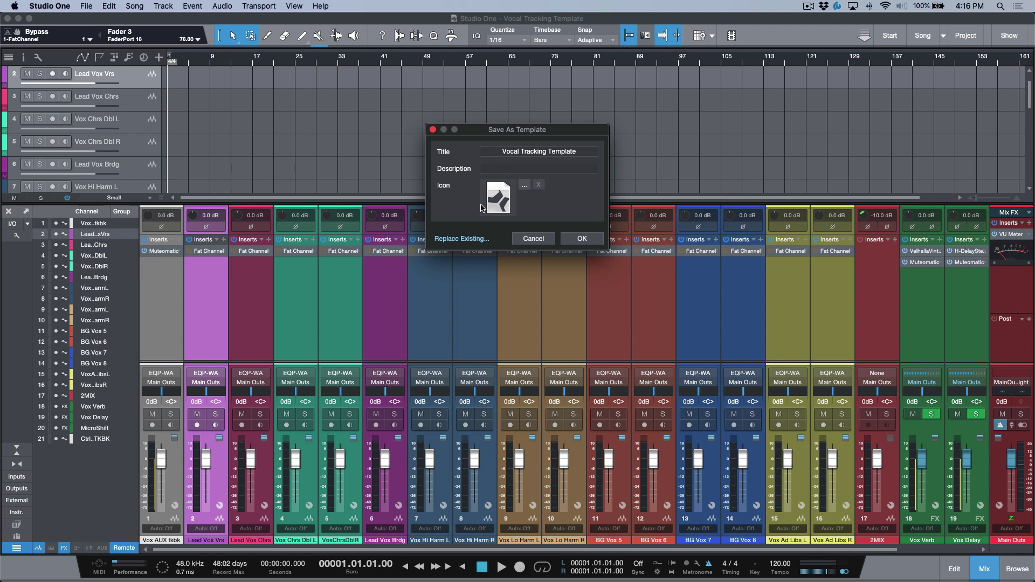
left_click(533, 239)
Create a new song from the user template Vocal Tracking Template with the Desktop as its save location
left_click(86, 6)
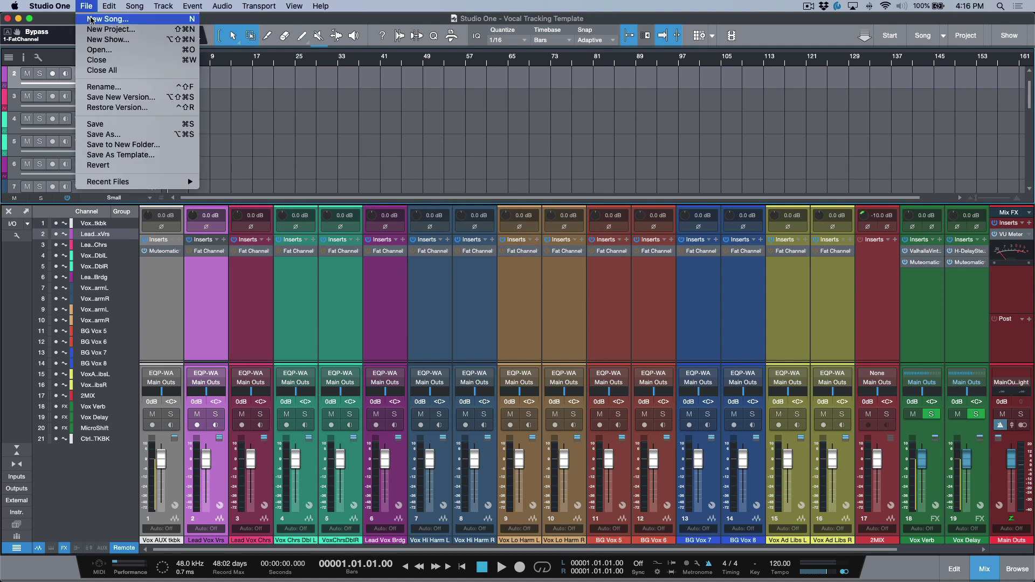
left_click(91, 19)
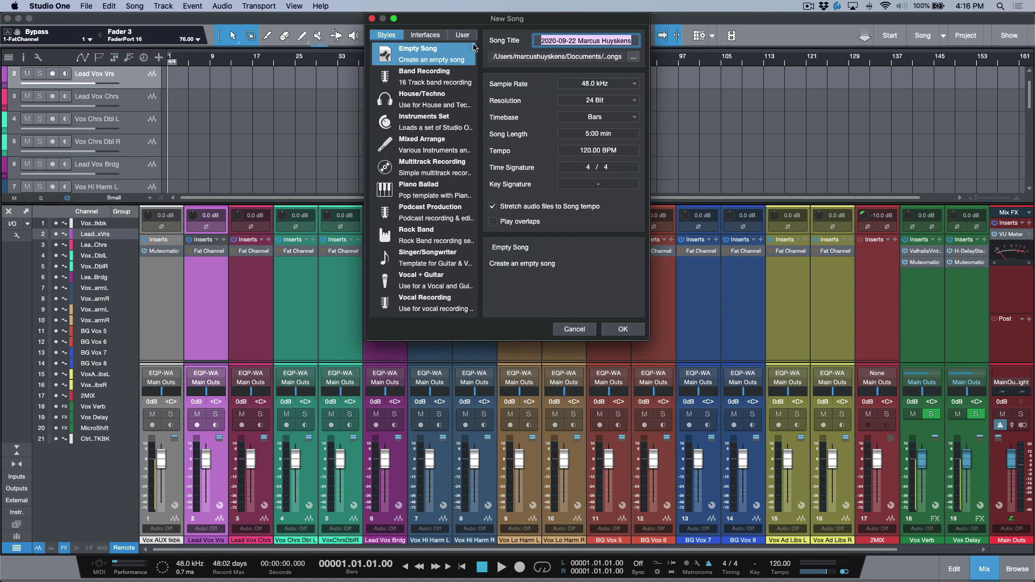
left_click(469, 37)
left_click(448, 254)
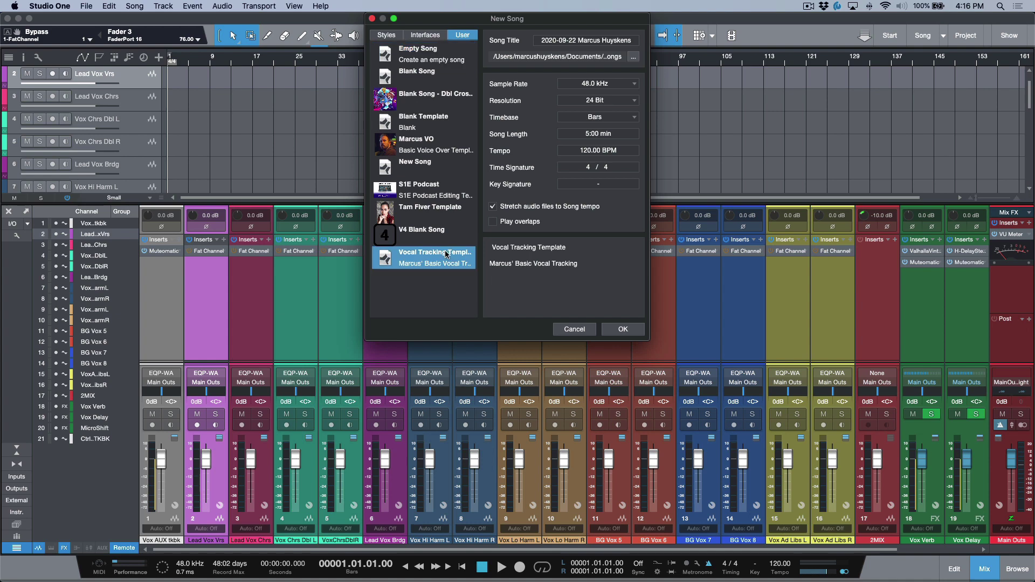
left_click(634, 62)
left_click(446, 176)
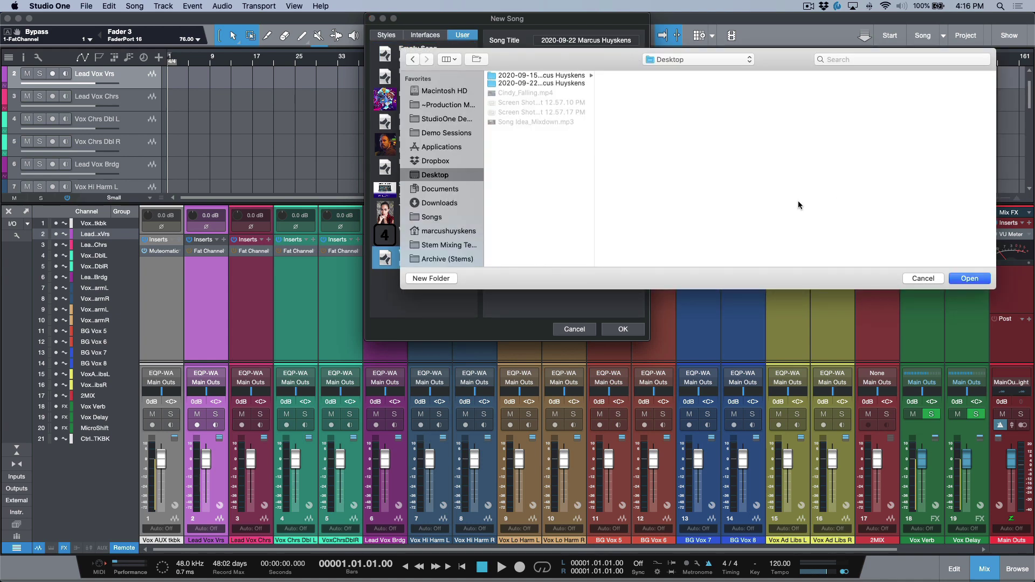
left_click(969, 278)
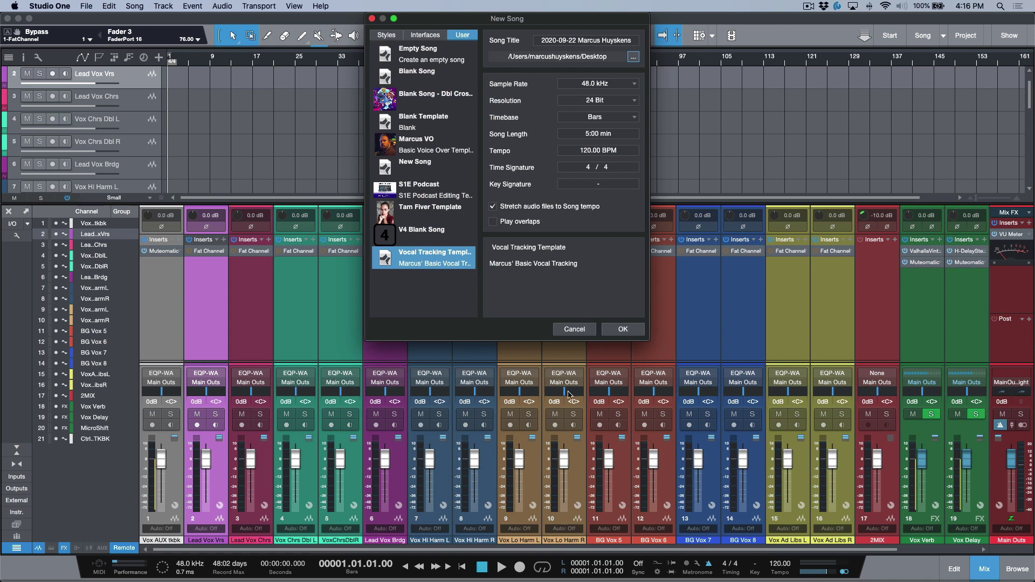
left_click(624, 330)
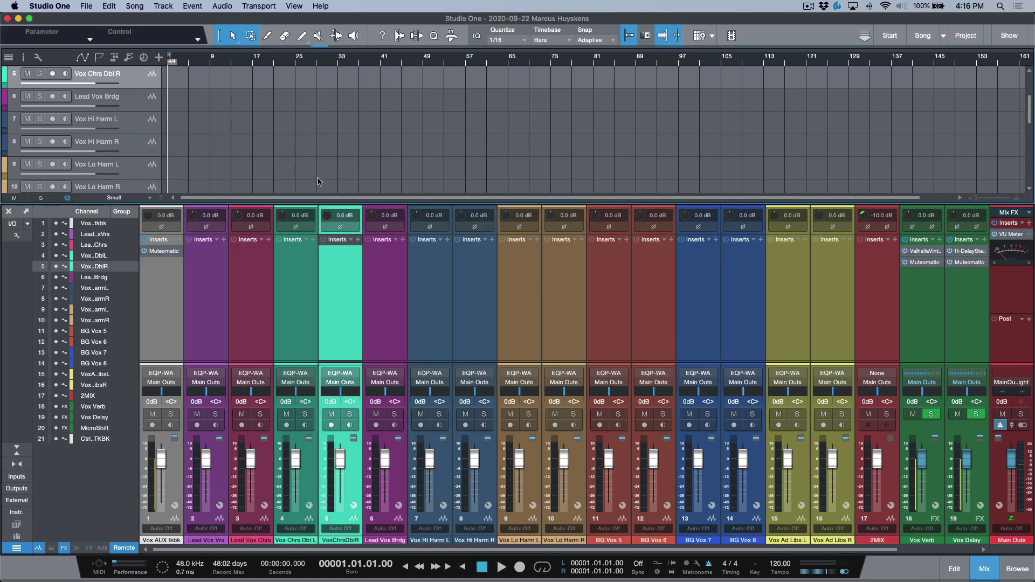
Look across the new song's mixer to the effects channels and select the 2MIX channel
scroll(641, 301, "right", 3)
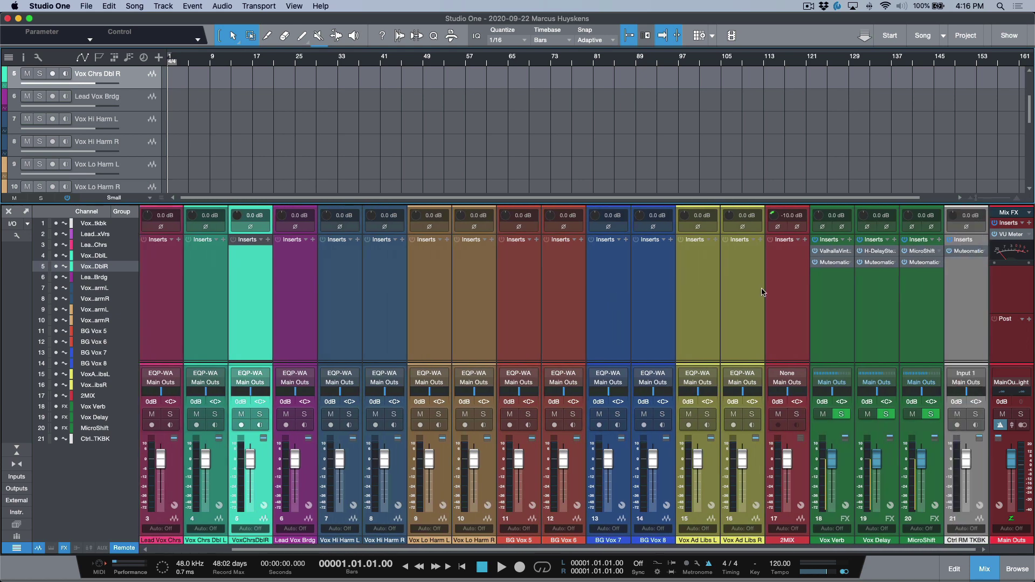
left_click(786, 293)
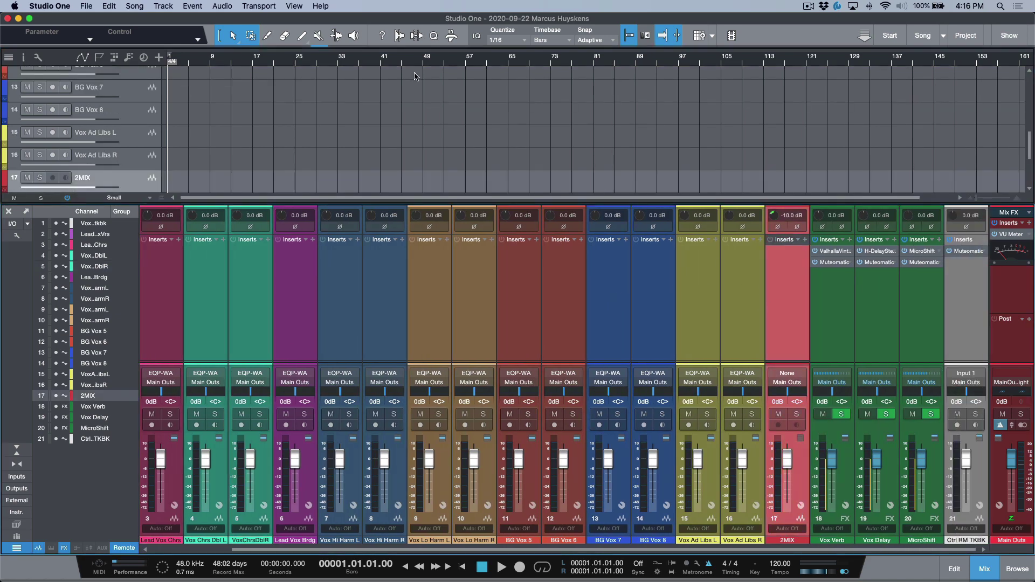
scroll(415, 76, "down", 4)
scroll(415, 76, "up", 10)
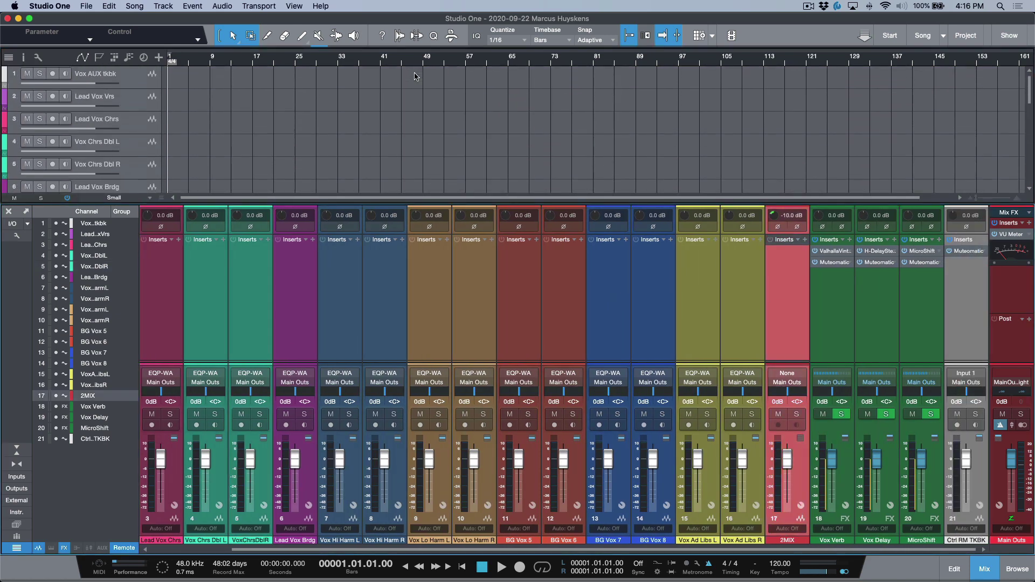
scroll(445, 308, "left", 1)
scroll(445, 308, "right", 1)
Pan the Vox Chrs Dbl L and R channels hard left and right and lower both faders to -14.5 dB
left_click(260, 307)
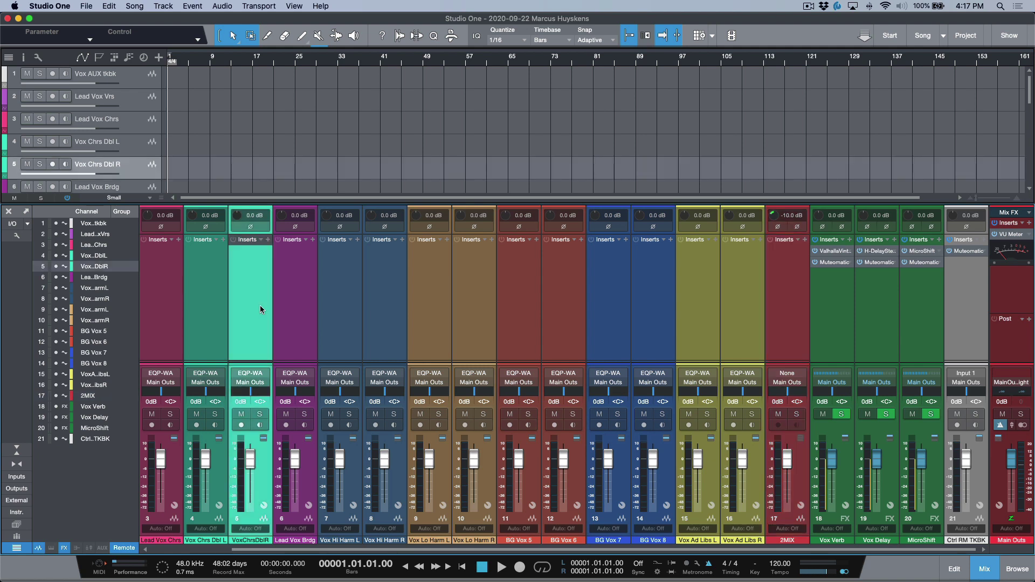
left_click(216, 324)
scroll(237, 319, "left", 2)
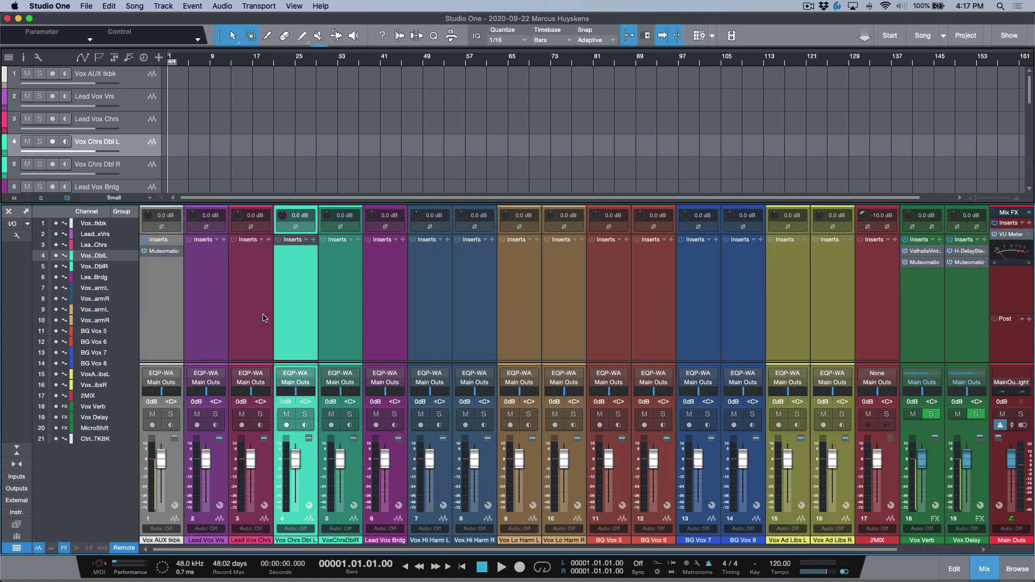
left_click_drag(295, 392, 357, 393)
left_click(361, 473, "shift")
left_click_drag(340, 459, 340, 476)
left_click(383, 345)
Lower the Vox Hi Harm L and R faders to -6.2 dB and the Vox Lo Harm L and R faders to -3.8 dB
left_click(432, 331)
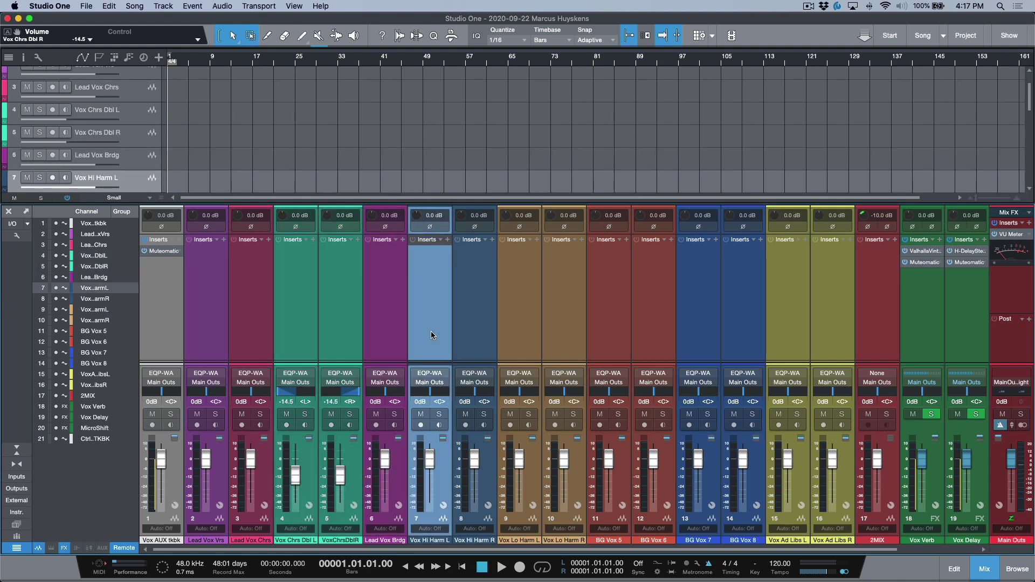
left_click(456, 465, "shift")
left_click_drag(431, 459, 432, 467)
left_click(522, 333)
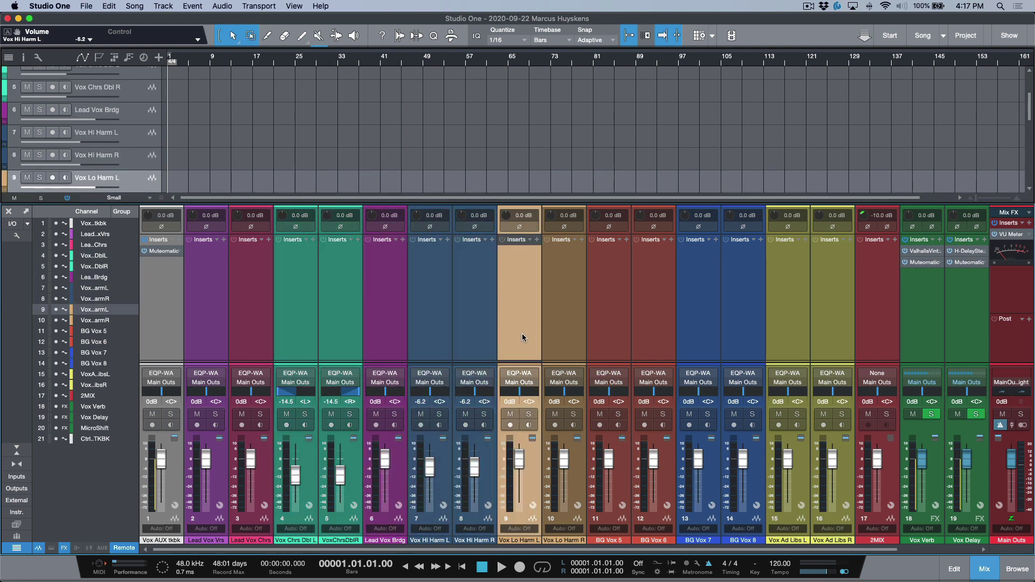
left_click(564, 337, "shift")
left_click_drag(519, 465, 519, 471)
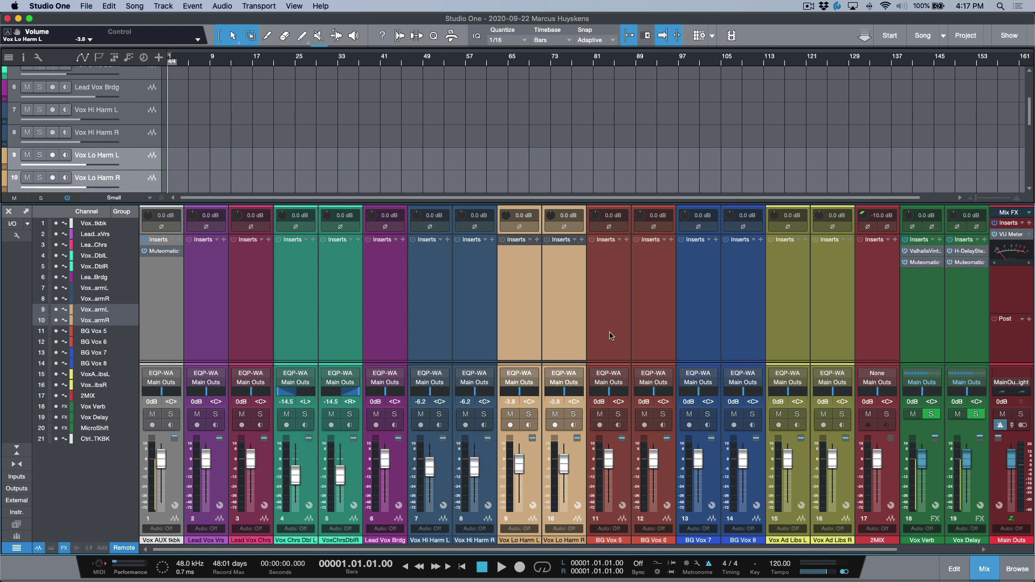
Lower the faders of channels BG Vox 5 through BG Vox 8 together to -11.3 dB
left_click(610, 337)
left_click(756, 340, "shift")
left_click_drag(743, 459, 743, 473)
View the Replace Existing option for saving the song as a template, including the stored template files, and cancel without saving
left_click(85, 7)
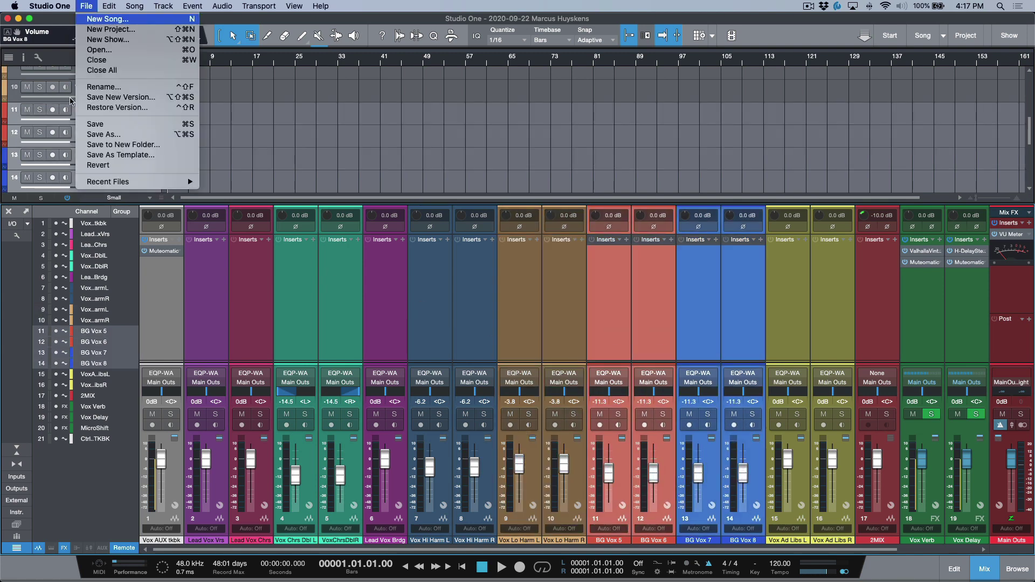
left_click(134, 162)
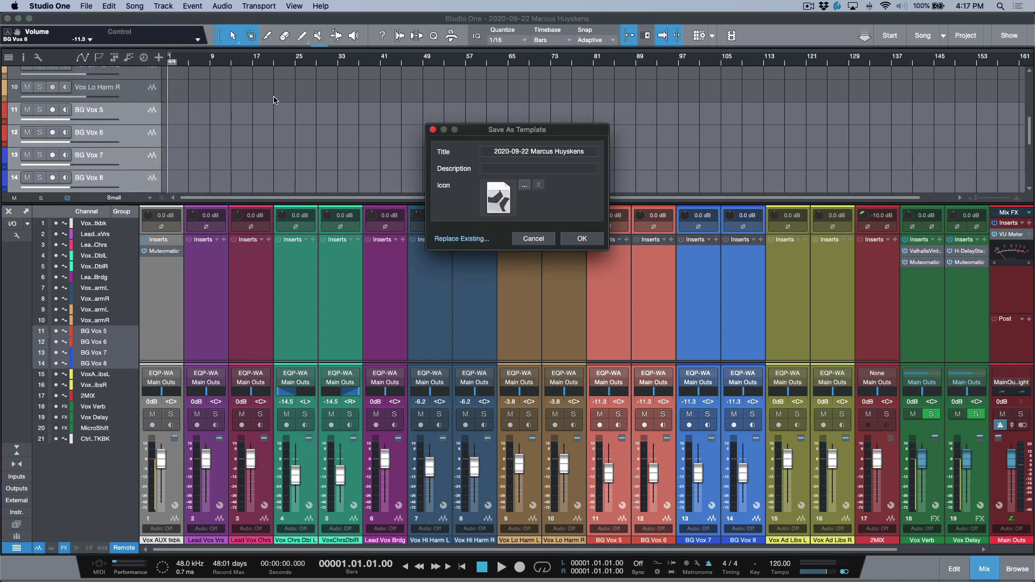
left_click(472, 241)
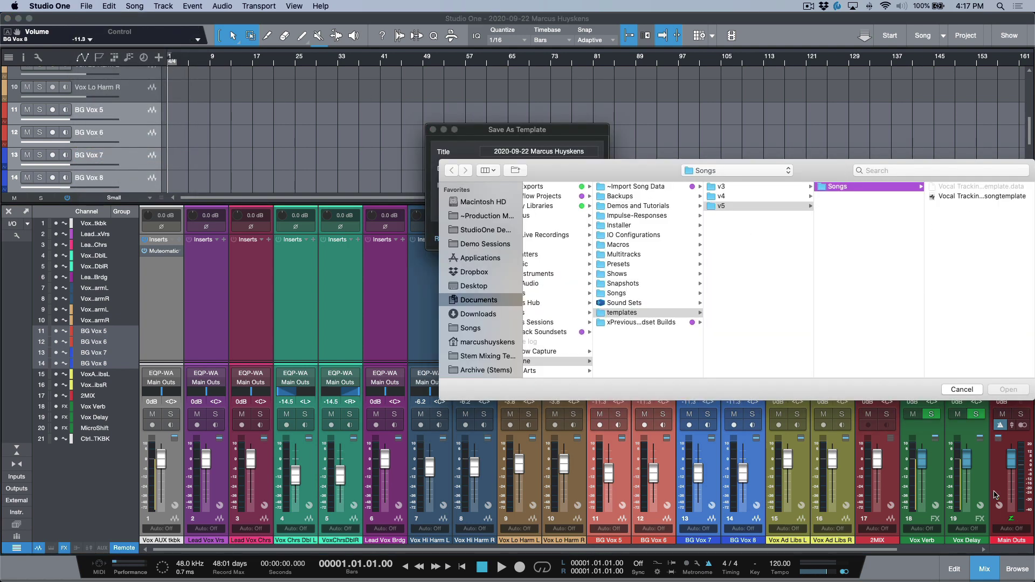
left_click(970, 390)
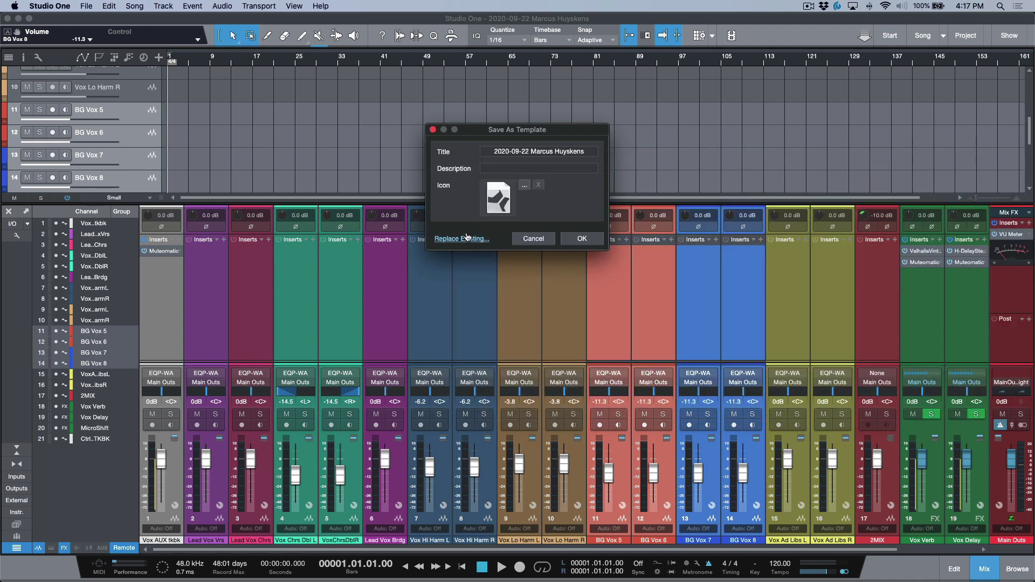
left_click(534, 239)
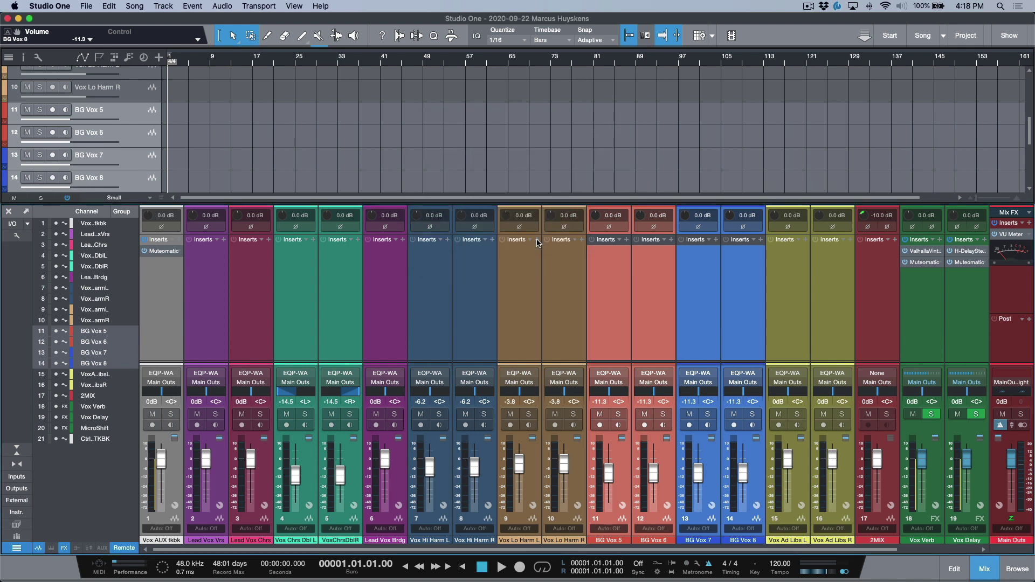